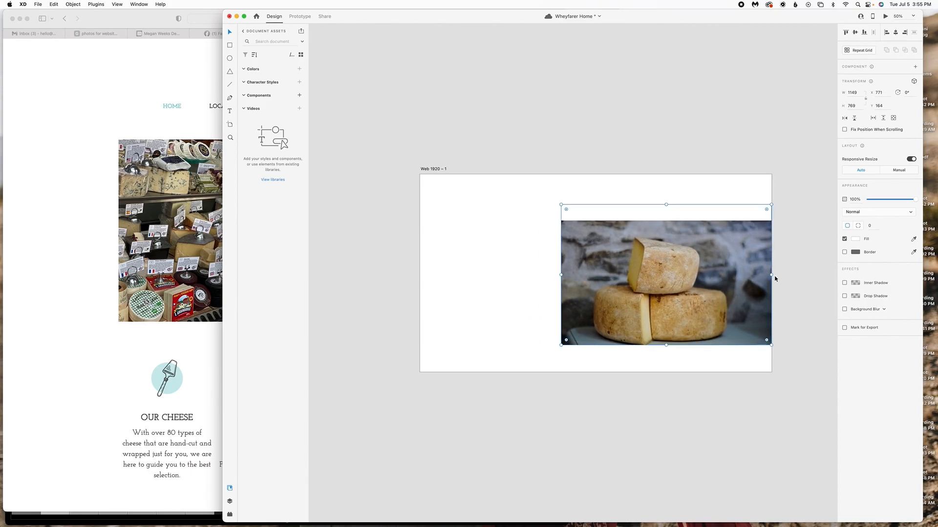
- Narrow the cheese photo's frame to about 954 px, and reposition and slightly enlarge the image inside it
drag(771, 275, 735, 274)
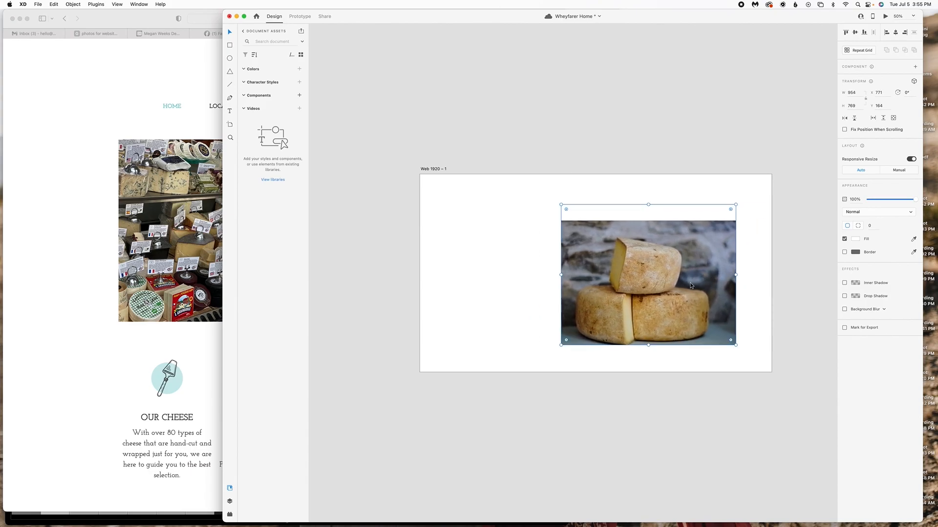
double_click(691, 286)
mouse_move(679, 294)
mouse_down()
mouse_move(679, 276)
mouse_move(678, 286)
mouse_up()
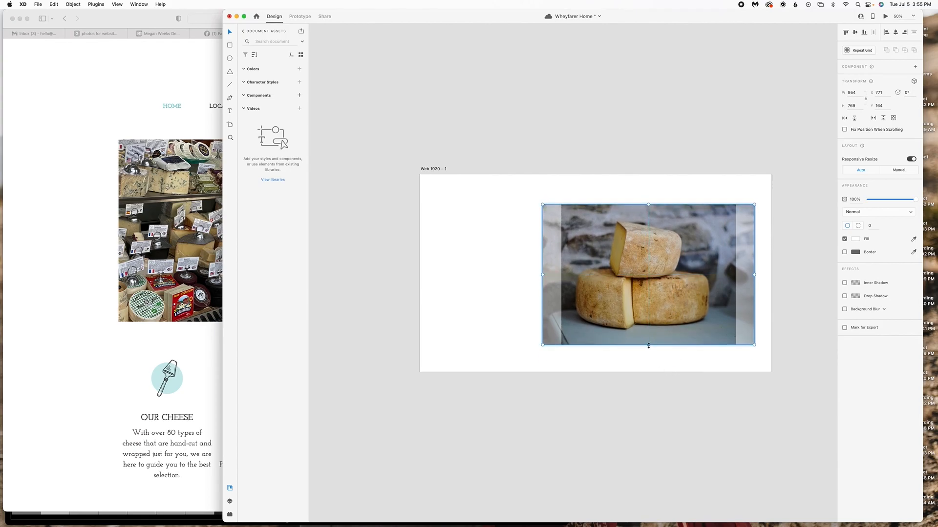
drag(648, 347, 648, 352)
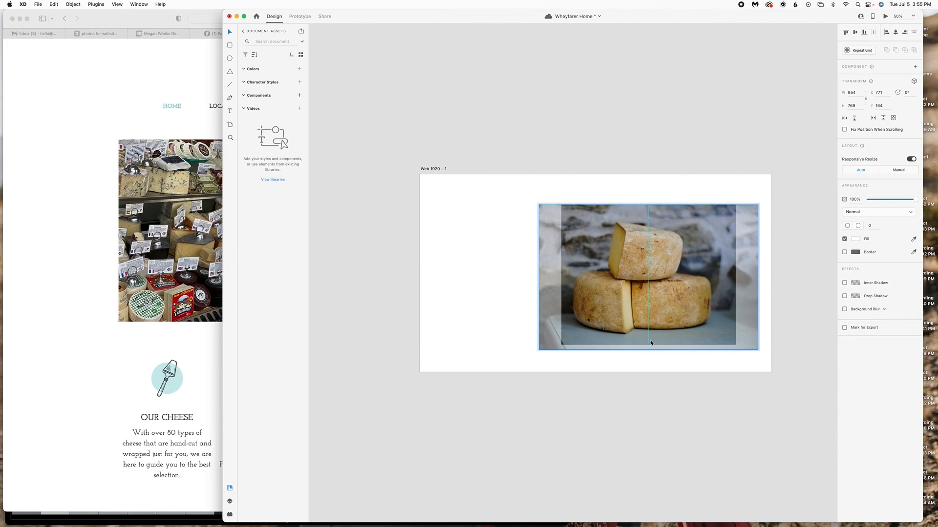
- Duplicate the cheese photo, place the copy up and to the left of the original, and narrow the copy to about 683 px
drag(650, 340, 541, 294)
click(632, 352)
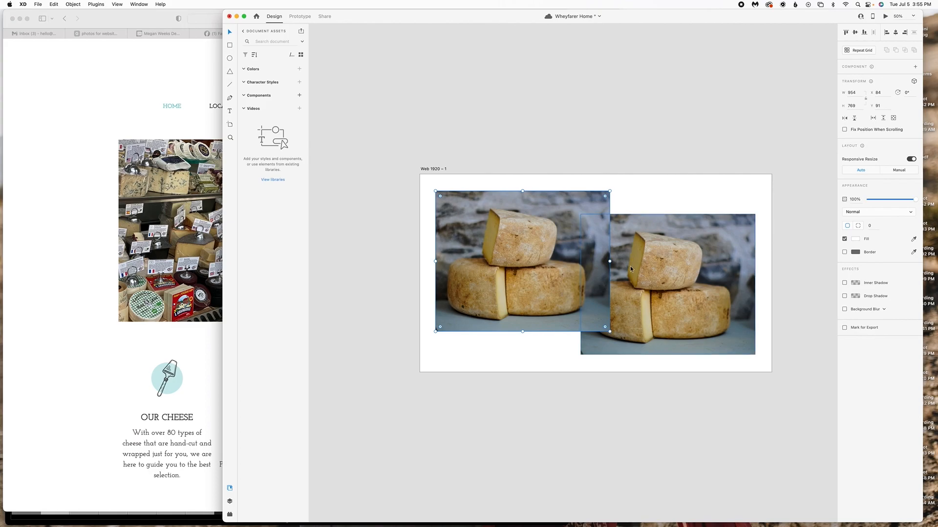
drag(610, 263, 525, 270)
- Extend the Web 1920 artboard downward to more than double its original height
click(526, 369)
drag(596, 372, 595, 504)
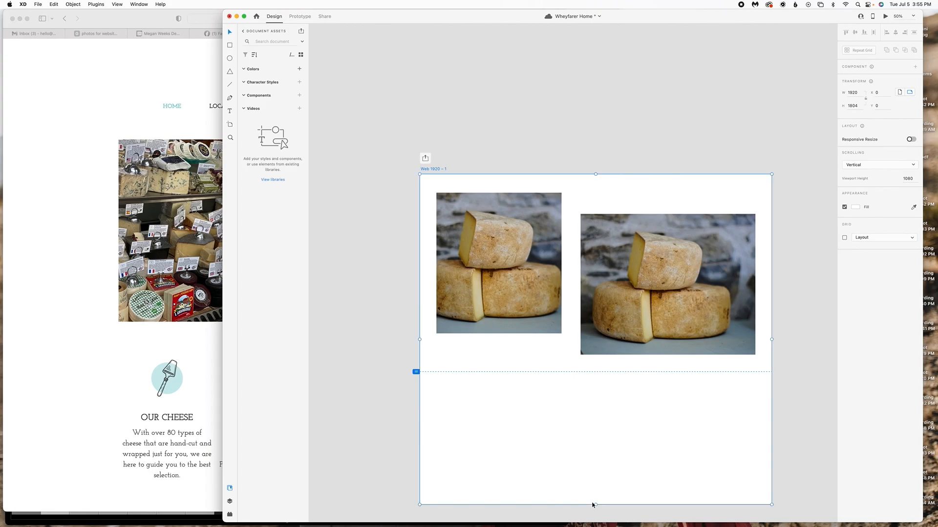
scroll(613, 470, down, 5)
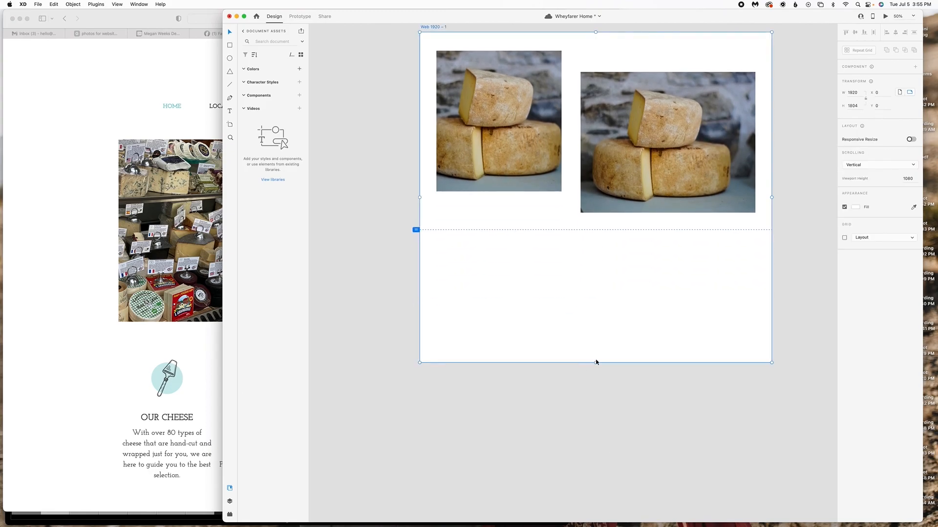
drag(597, 360, 604, 475)
click(549, 346)
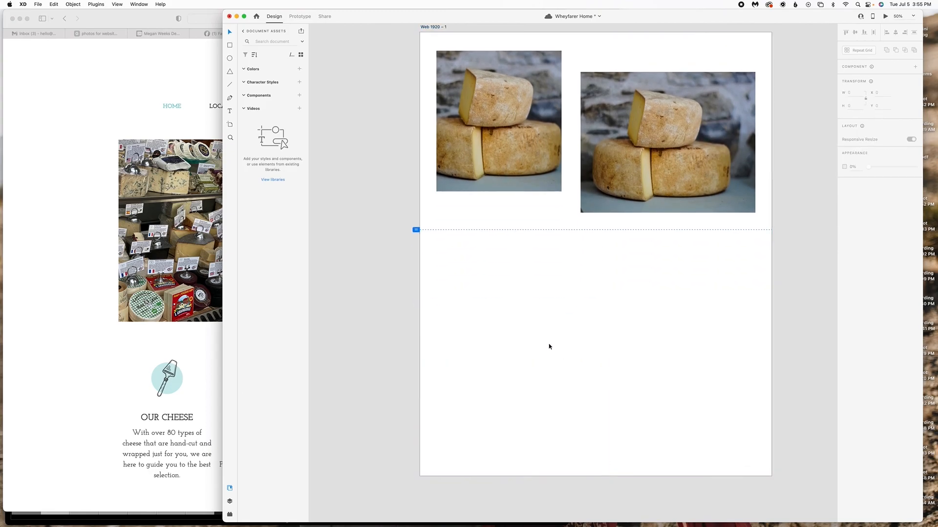
- Move both photos down the artboard and stagger the right one lower, at about X 877, Y 468
scroll(549, 347, up, 2)
drag(722, 296, 537, 163)
drag(502, 134, 473, 178)
scroll(389, 175, down, 1)
click(389, 175)
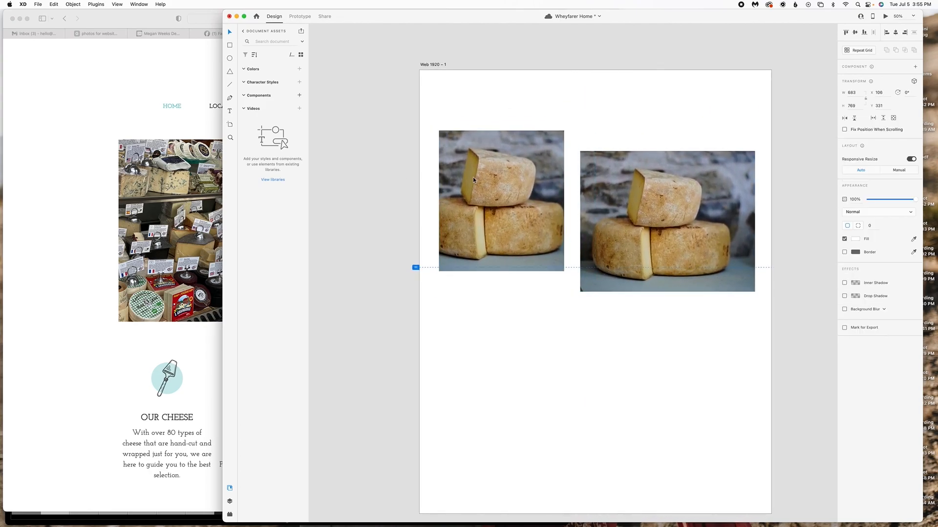
drag(617, 204, 620, 200)
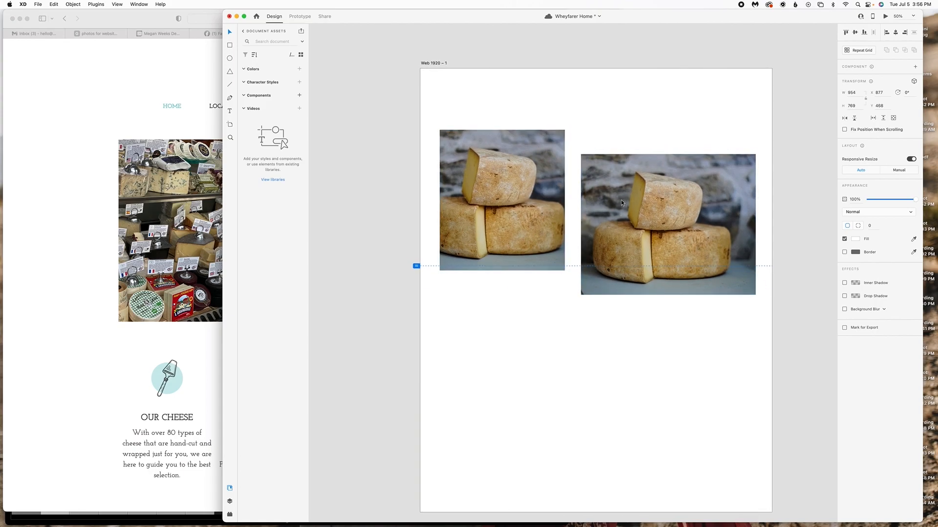
click(478, 289)
- Shift both photos together slightly up and left, and nudge the left photo to about X 107, Y 326
scroll(482, 287, up, 2)
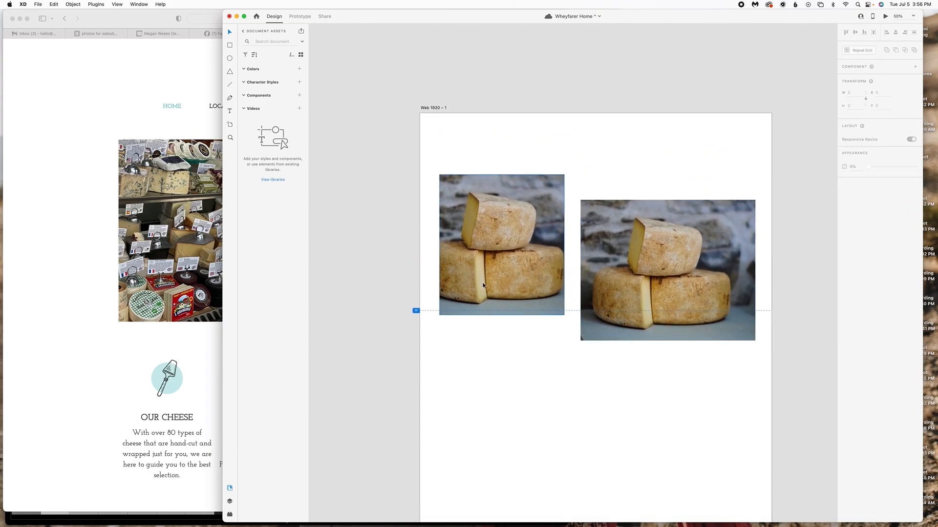
drag(670, 384, 531, 272)
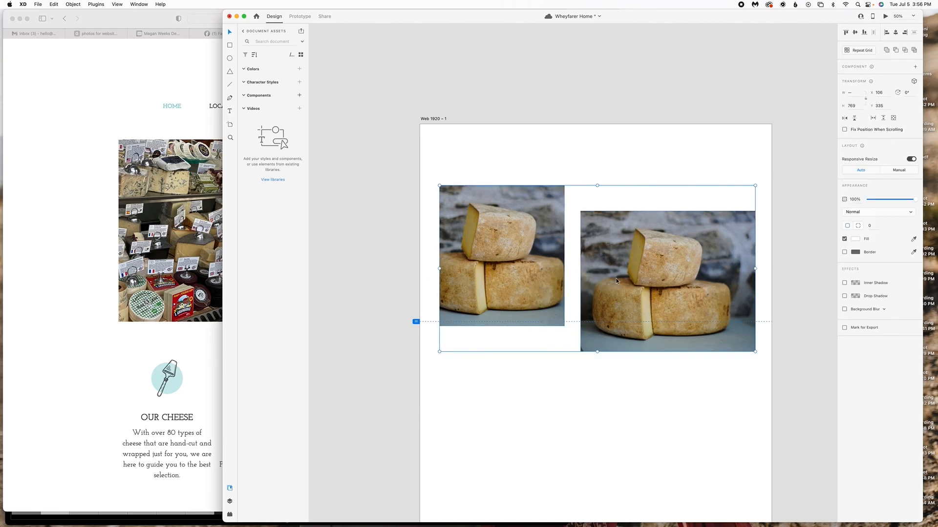
drag(616, 277, 616, 275)
drag(655, 309, 653, 309)
click(655, 351)
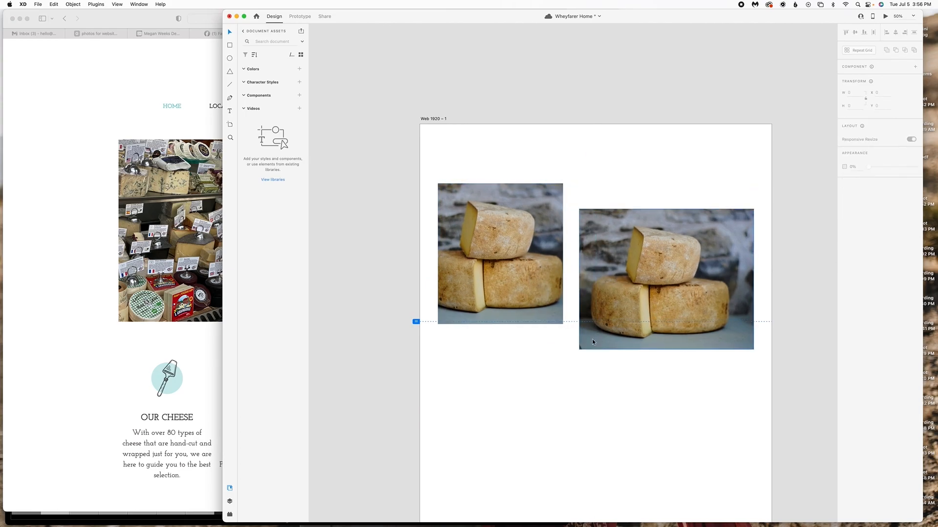
drag(524, 308, 481, 291)
click(364, 308)
click(403, 293)
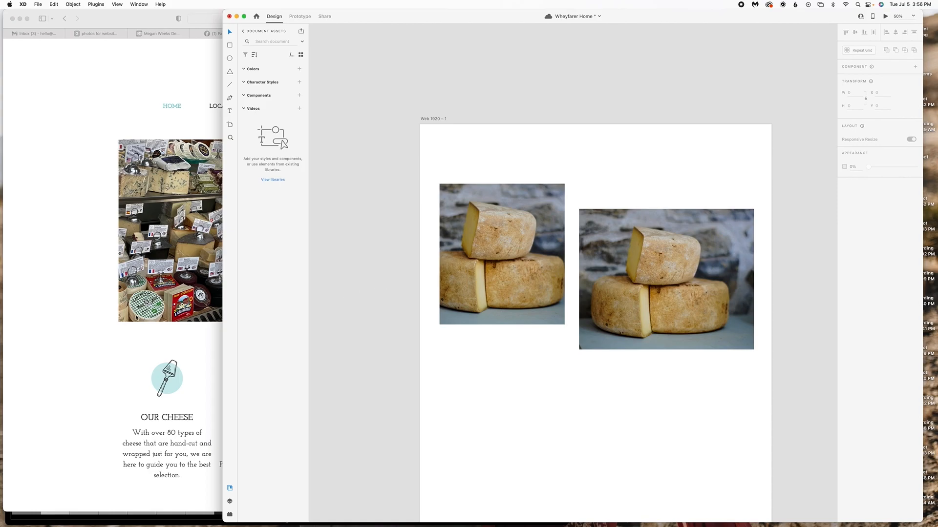
- Switch to Finder, open the Wheyfarer Web Photos folder inside Wheyfarer Cheese on iCloud Drive, and place its window beside the artboard
click(165, 79)
click(707, 431)
click(508, 508)
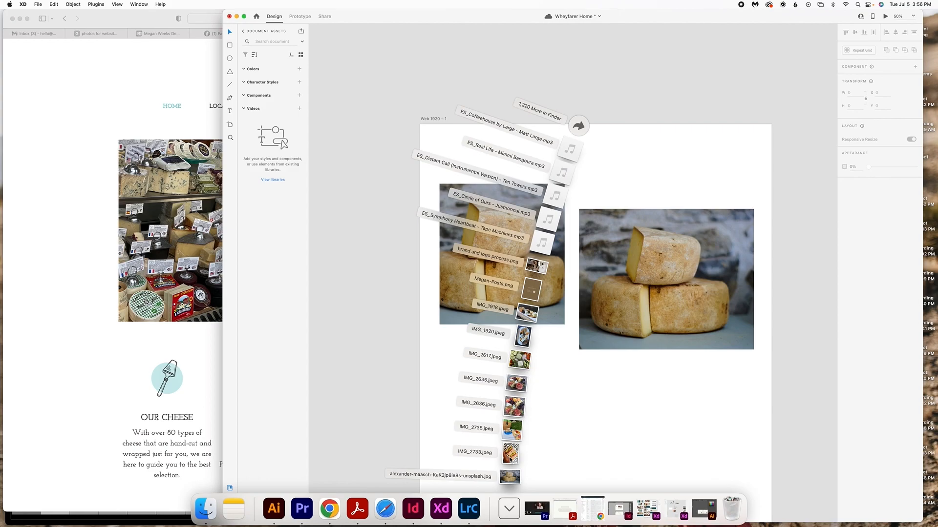
click(216, 523)
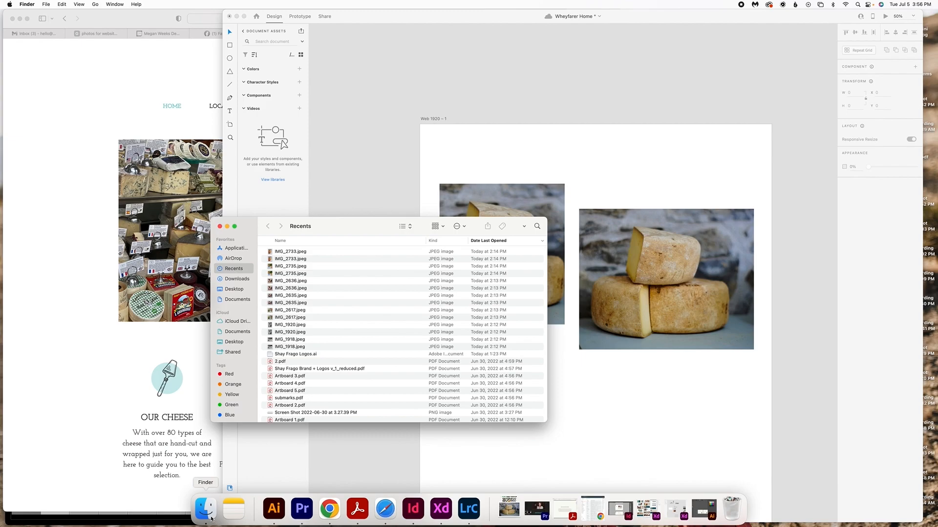
click(239, 321)
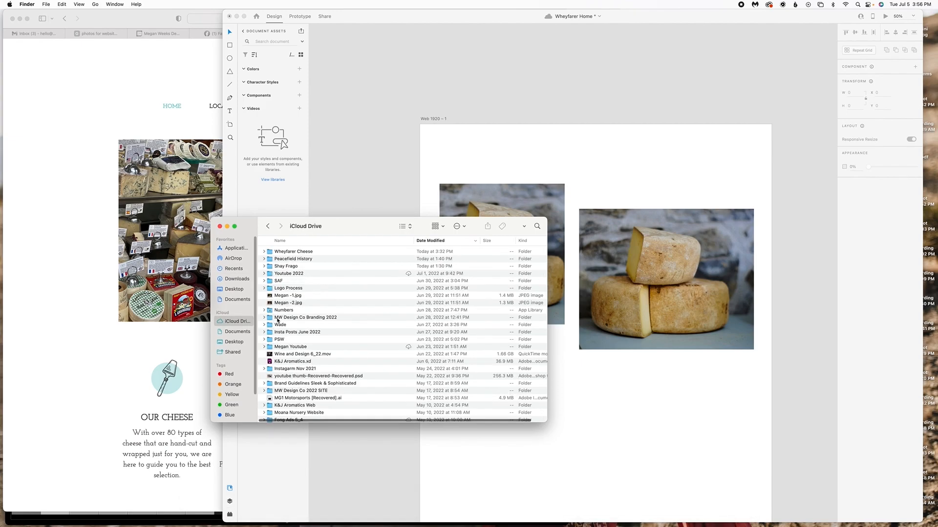
click(302, 253)
double_click(302, 252)
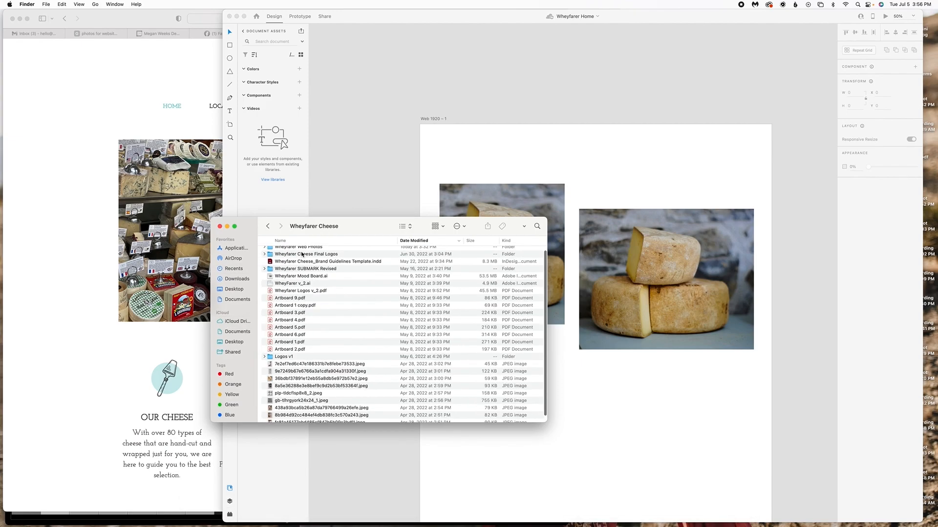
double_click(303, 252)
drag(328, 236, 203, 296)
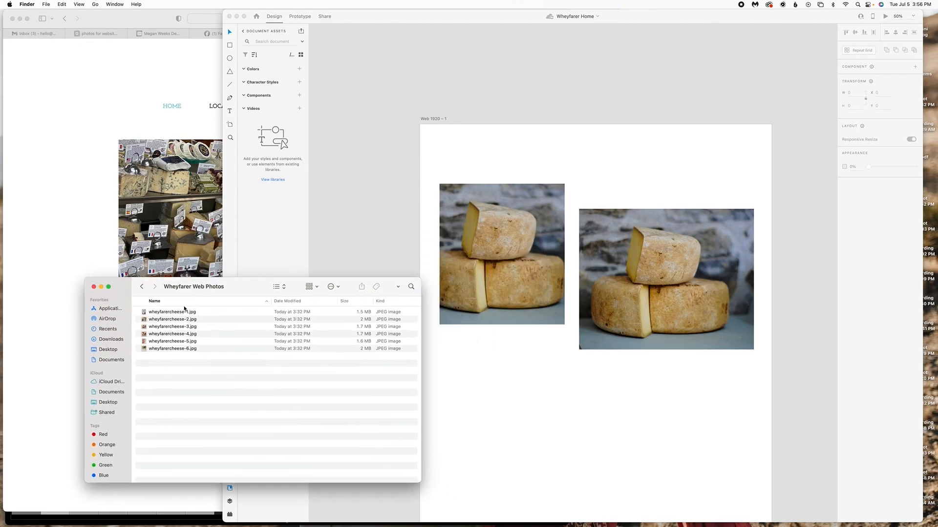
- Preview the photos from wheyfarercheese-1.jpg to wheyfarercheese-6.jpg in turn
click(182, 312)
key(space)
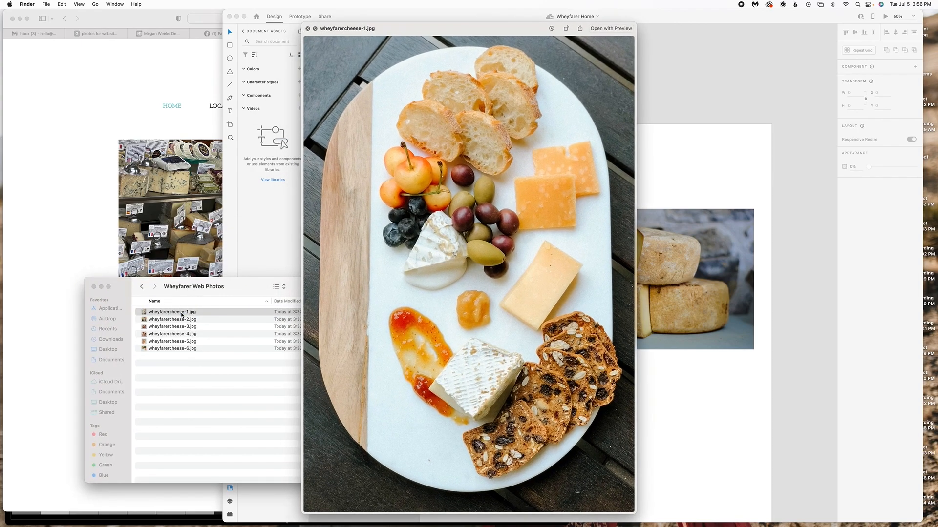
key(Down)
key(Down)
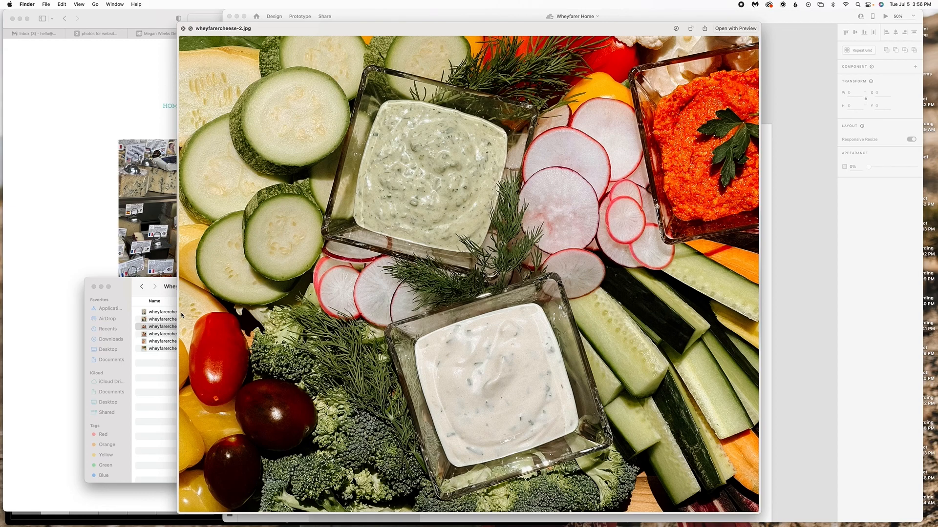
key(Down)
key(Down)
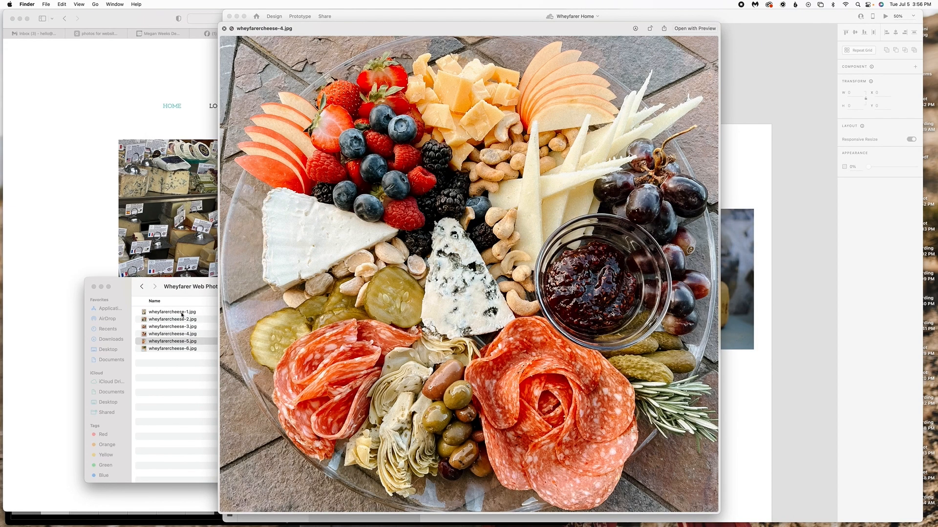
key(Down)
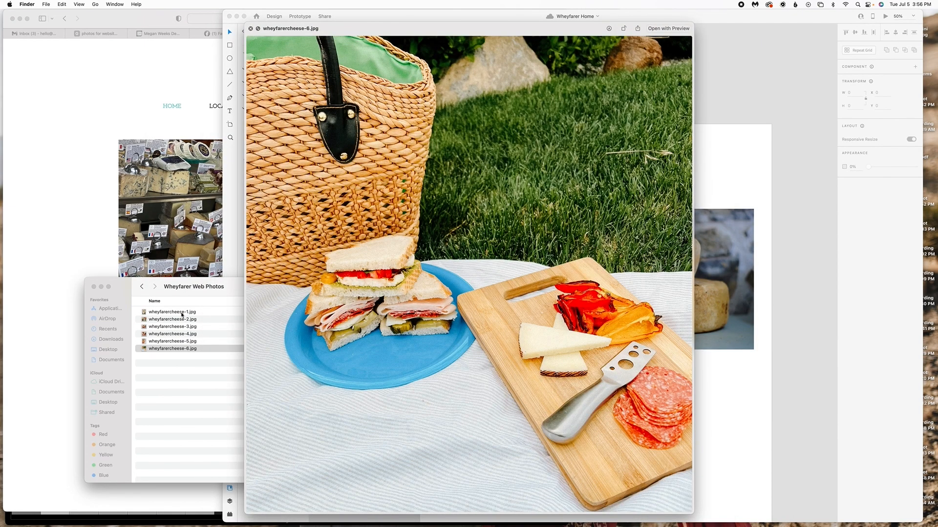
key(space)
- Replace the left cheese photo with wheyfarercheese-1.jpg and shift the image down to meet the frame's upper edge
drag(154, 313, 498, 276)
click(498, 276)
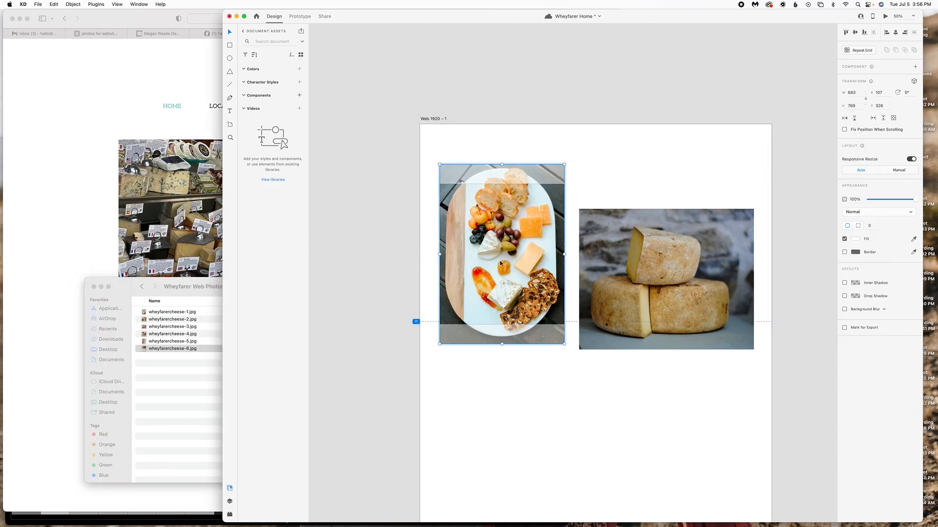
double_click(499, 274)
drag(499, 274, 500, 281)
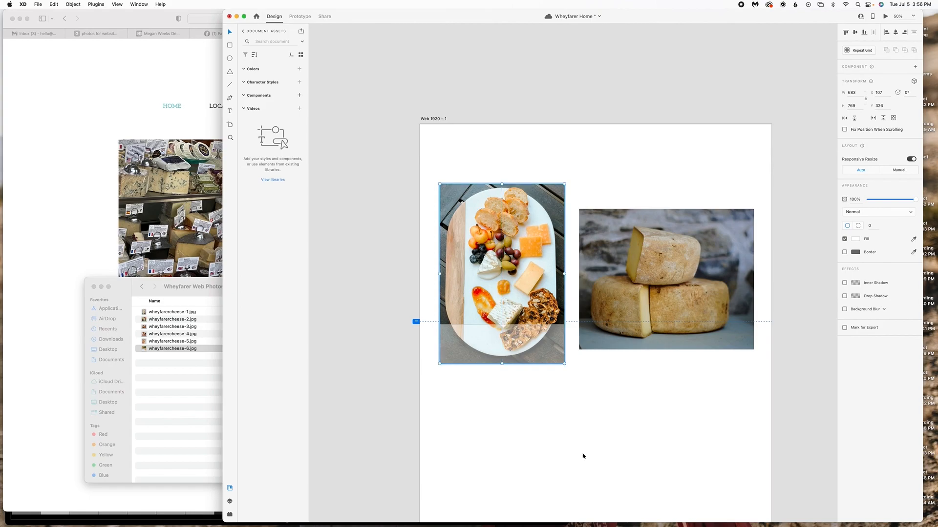
click(578, 444)
- Adjust the cheeseboard photo's frame to about 958 px tall at Y 254, and move the right photo slightly lower
click(513, 298)
mouse_move(500, 325)
mouse_down()
mouse_move(501, 359)
mouse_move(508, 320)
mouse_up()
double_click(508, 338)
click(523, 385)
drag(524, 353, 524, 337)
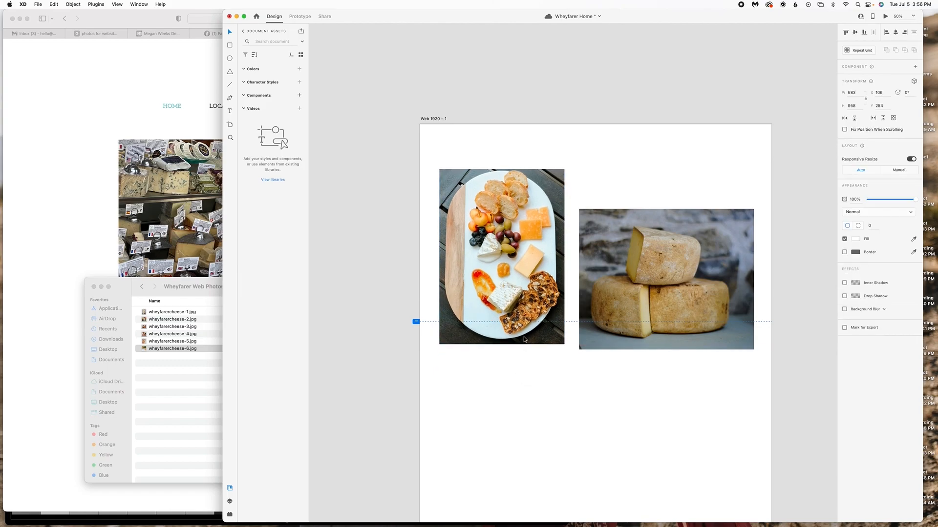
drag(613, 311, 609, 331)
click(622, 402)
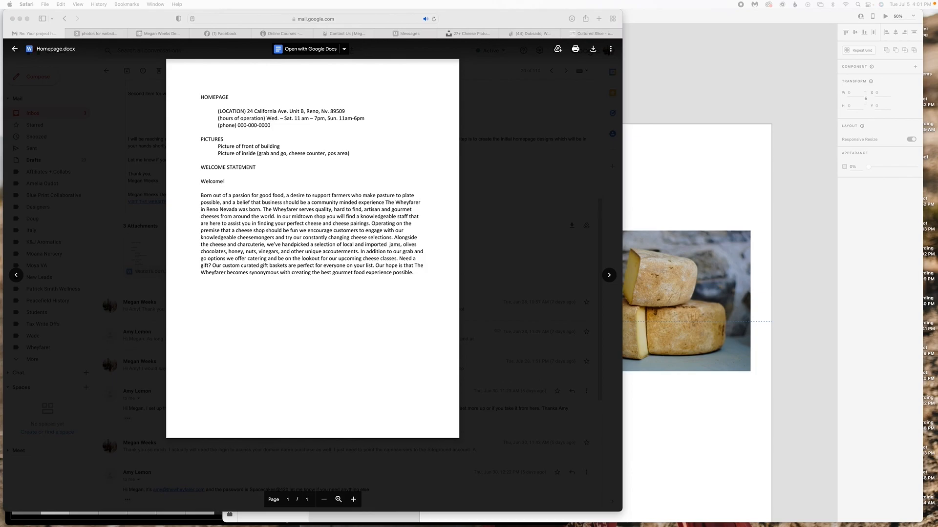
- Switch to the Unsplash cheese results in Safari and download the photo of wine glasses with cheese and crackers by a vineyard
click(467, 34)
scroll(347, 130, up, 1)
scroll(367, 208, down, 4)
scroll(368, 209, down, 4)
click(315, 202)
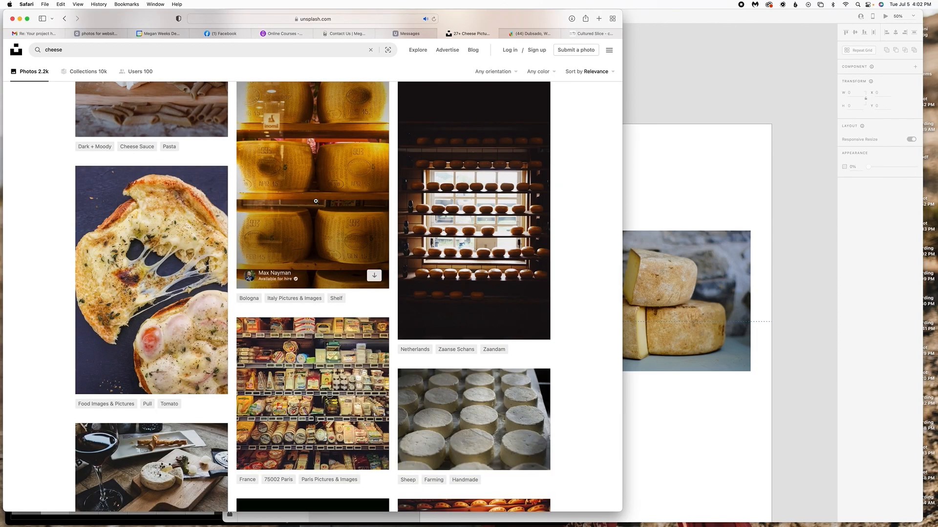
scroll(362, 253, down, 5)
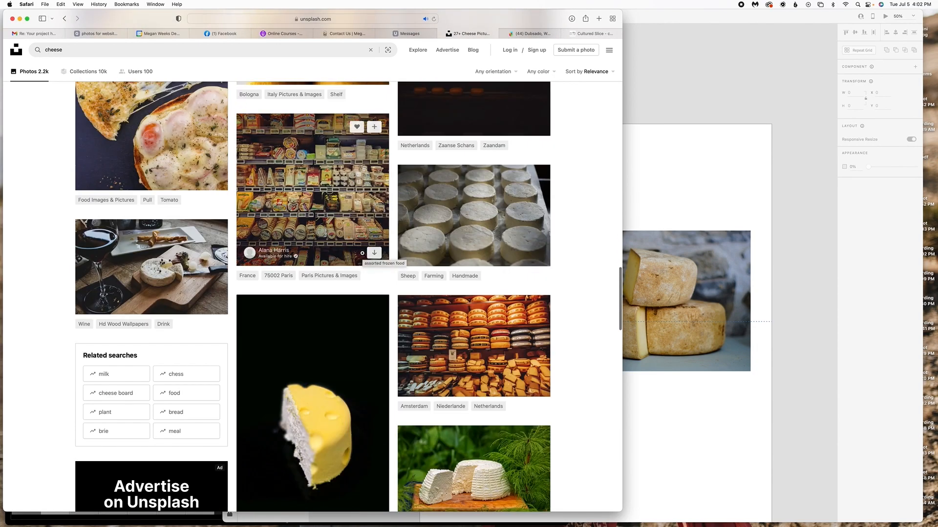
scroll(373, 315, down, 10)
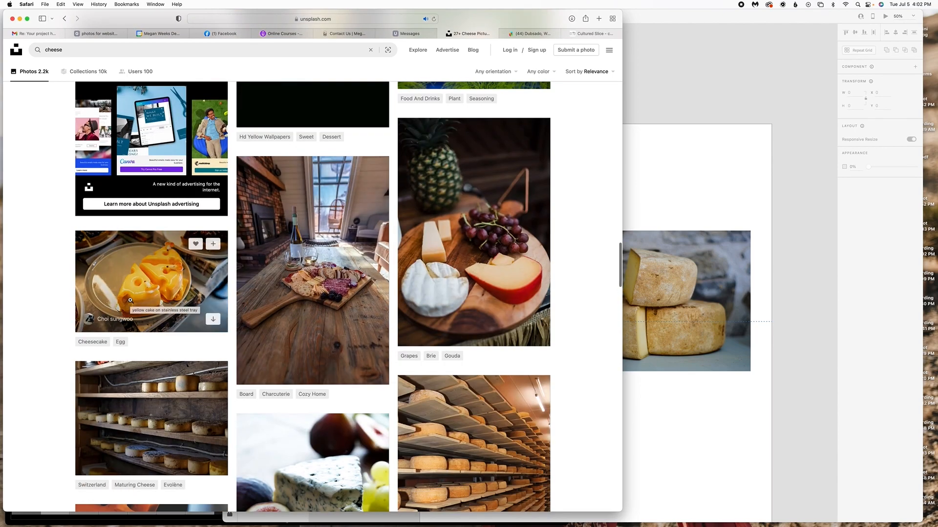
scroll(130, 299, down, 5)
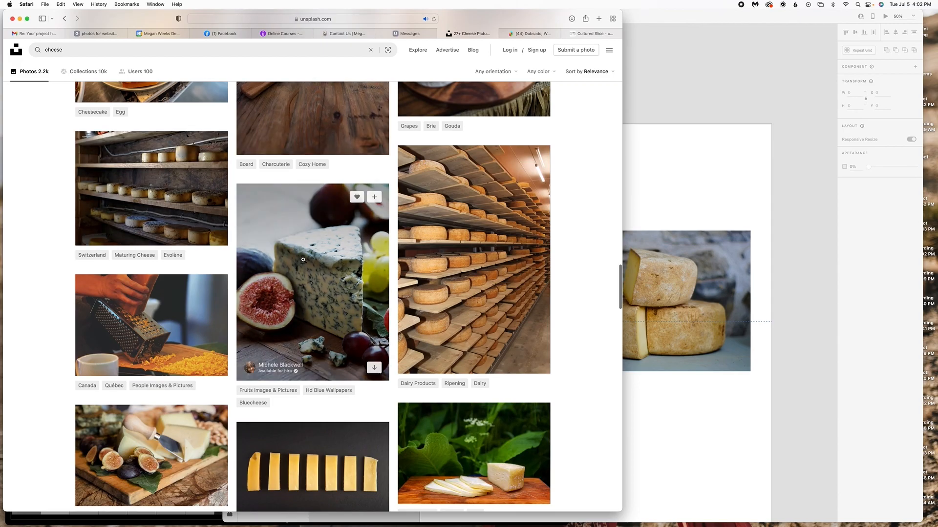
scroll(303, 259, up, 3)
scroll(314, 262, down, 8)
scroll(317, 264, up, 3)
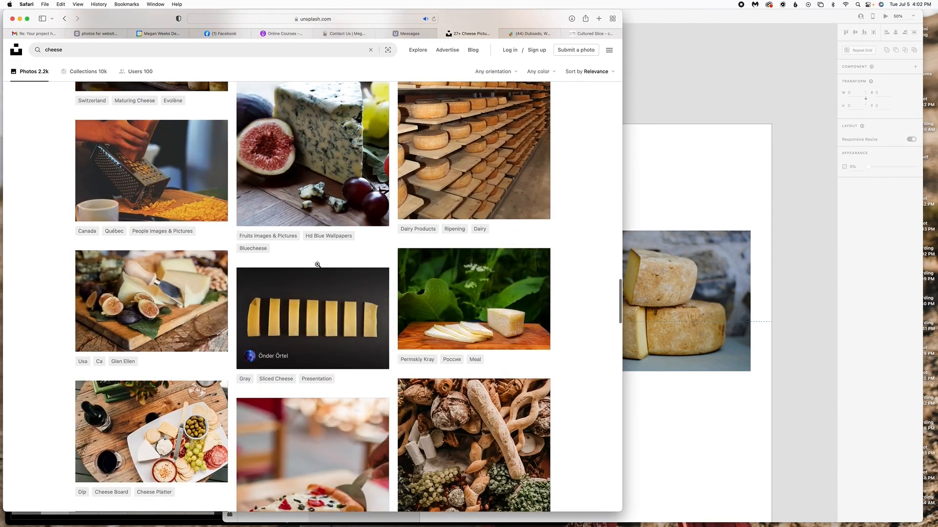
scroll(318, 264, up, 7)
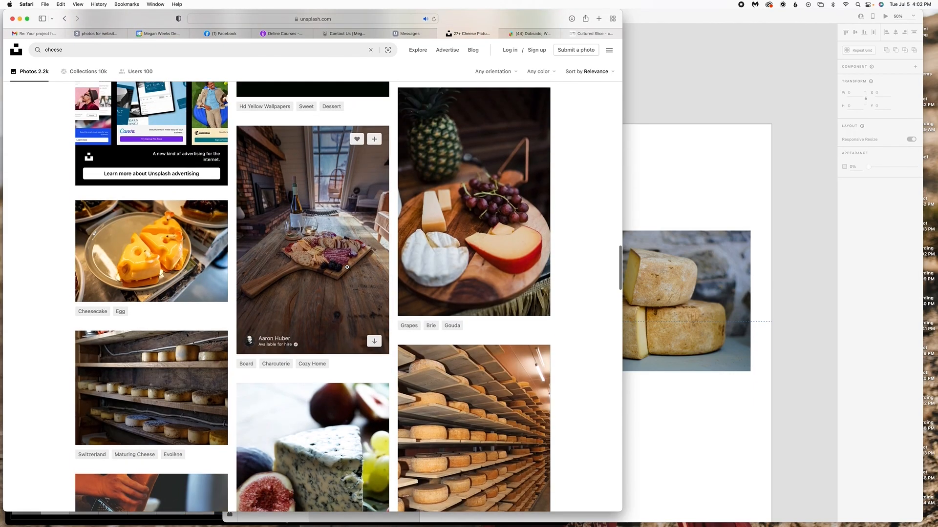
scroll(347, 267, down, 13)
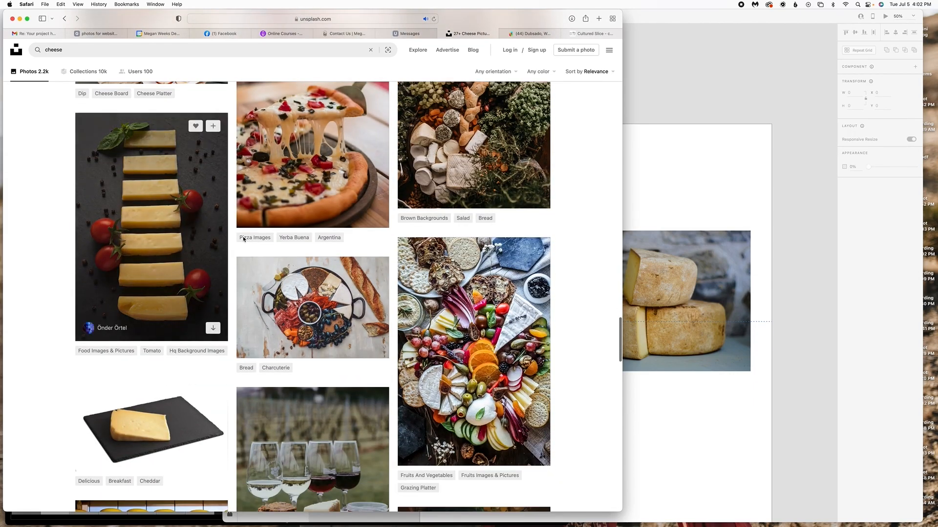
scroll(229, 233, down, 8)
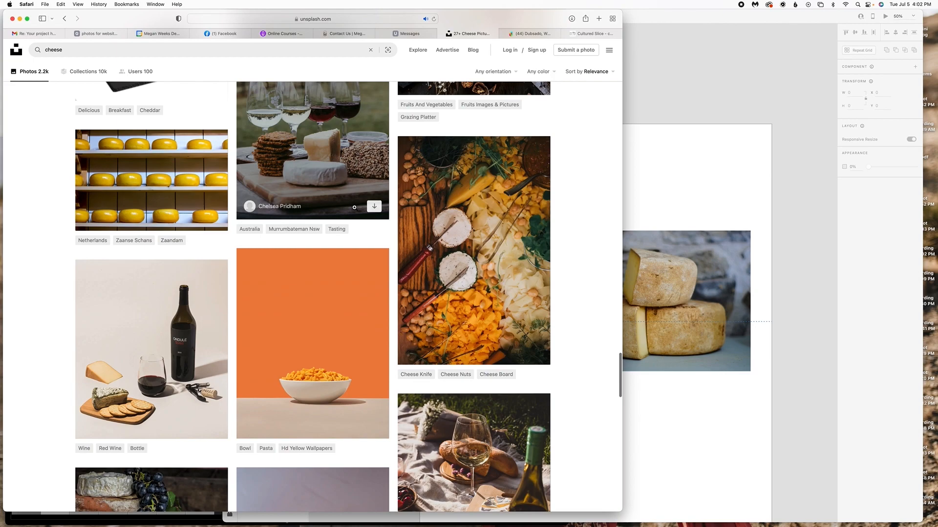
click(375, 207)
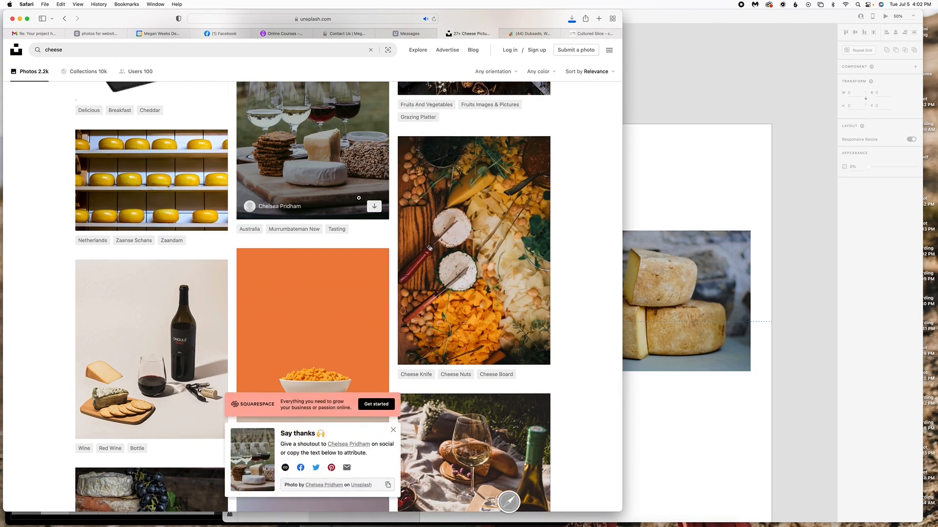
- Browse the Unsplash cheese results and download the photo of a hand holding wine over a cheeseboard outdoors
scroll(326, 166, down, 5)
click(327, 166)
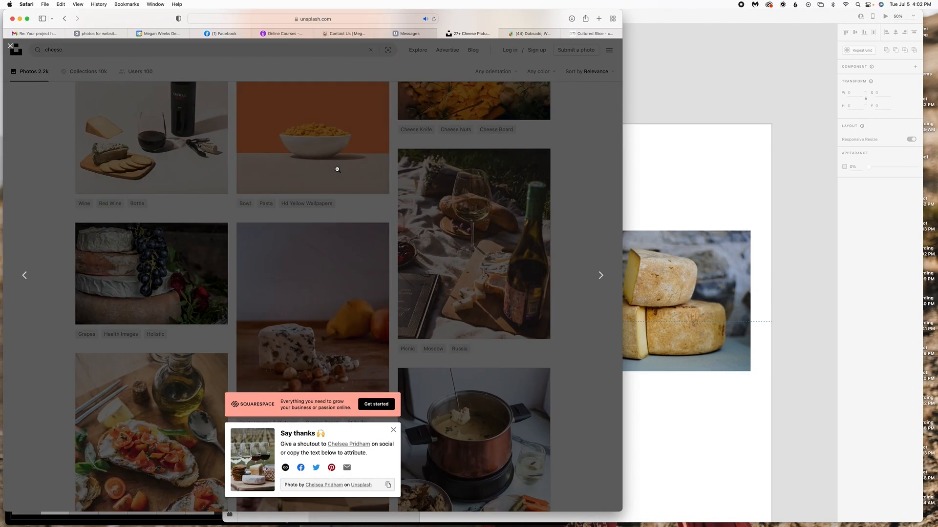
key(Escape)
click(370, 186)
scroll(373, 253, down, 20)
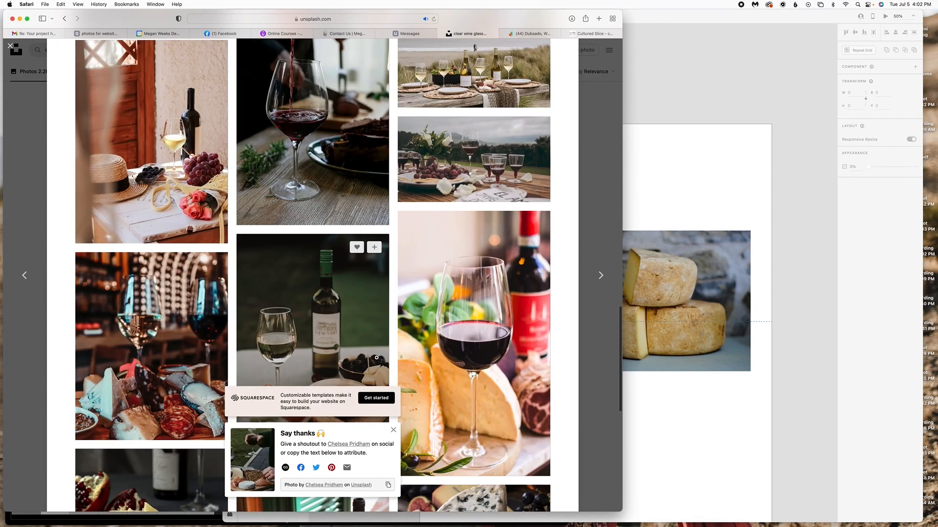
- Switch to Adobe XD and place the downloaded wine-and-cheeseboard photo in the left frame
click(684, 429)
click(508, 508)
drag(510, 477, 502, 273)
double_click(502, 274)
key(Escape)
- Move the right photo slightly lower, and reposition the wine-and-cheeseboard image and its frame on the left
drag(663, 298, 663, 305)
double_click(508, 293)
drag(510, 346, 507, 330)
key(Escape)
double_click(505, 328)
key(Escape)
drag(503, 273, 507, 280)
click(506, 420)
- Switch to Safari, return to the Unsplash cheese results and look further down for more usable cheese photos
click(508, 508)
click(195, 364)
scroll(313, 349, down, 3)
scroll(322, 349, up, 20)
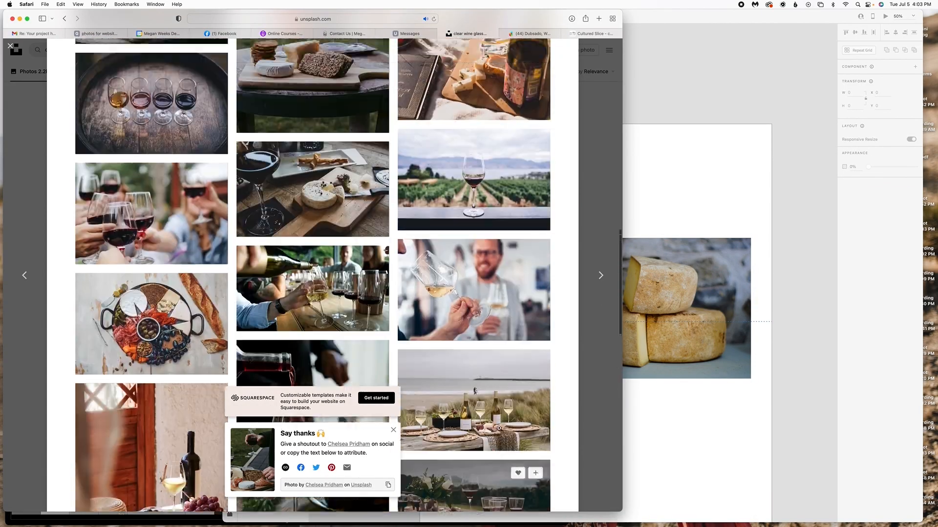
click(64, 18)
click(65, 18)
click(393, 430)
scroll(379, 417, down, 18)
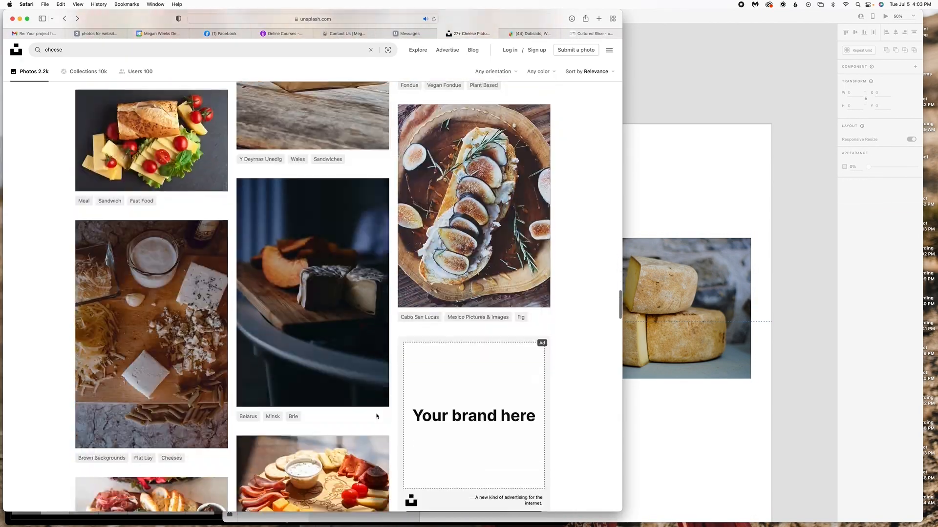
scroll(568, 308, down, 20)
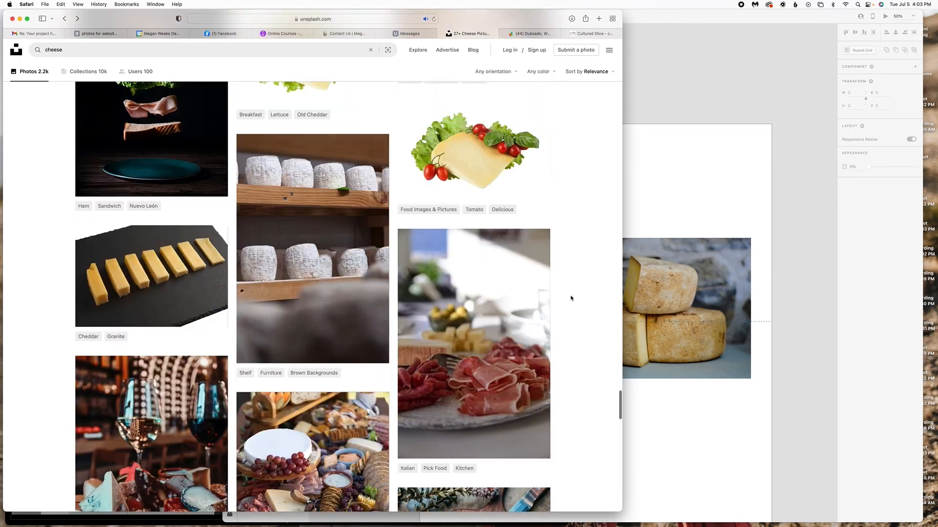
scroll(567, 353, down, 20)
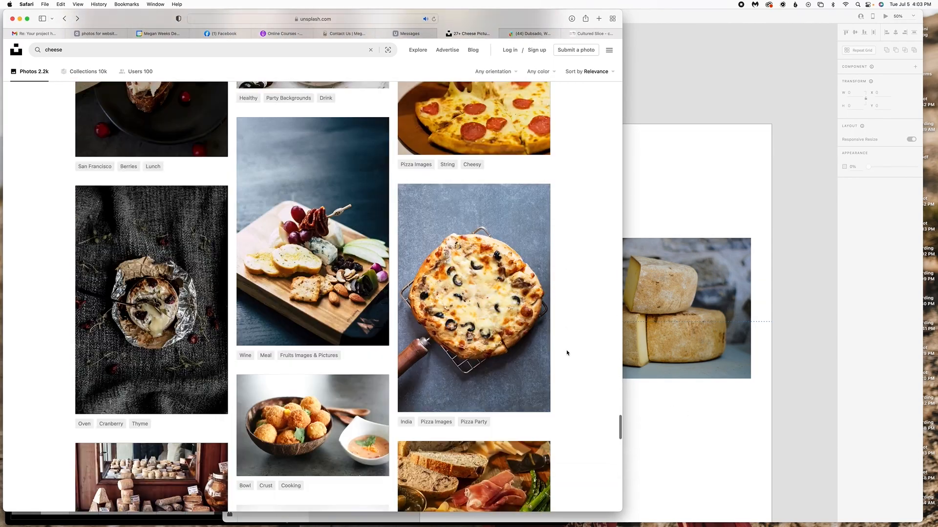
scroll(179, 383, down, 15)
- Download the cheddar roll photo and the related photo of cheese wedges on white paper
click(212, 322)
click(144, 299)
scroll(144, 299, down, 15)
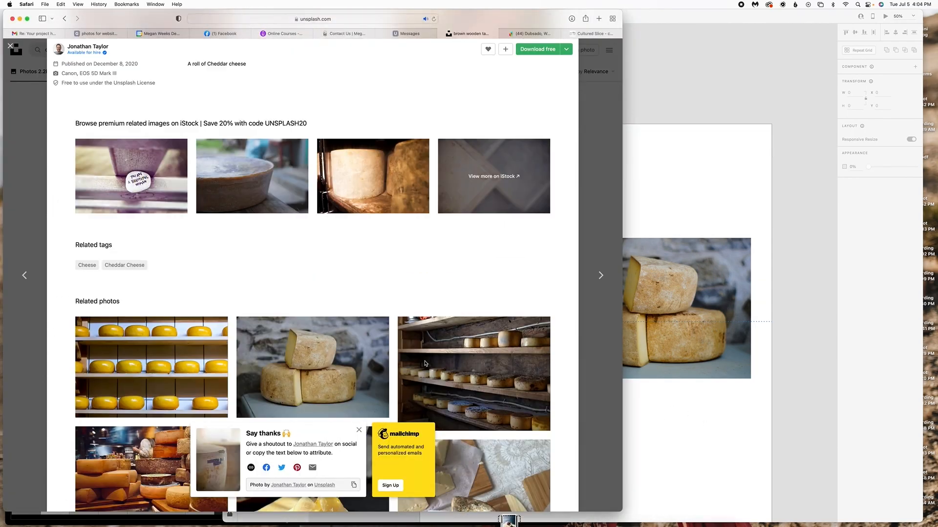
click(534, 364)
- Switch to Adobe XD and try the cheese-wedges photo in the right frame, shifting the image up
click(641, 418)
click(508, 509)
drag(508, 477, 664, 322)
double_click(664, 342)
drag(664, 350, 664, 330)
click(635, 429)
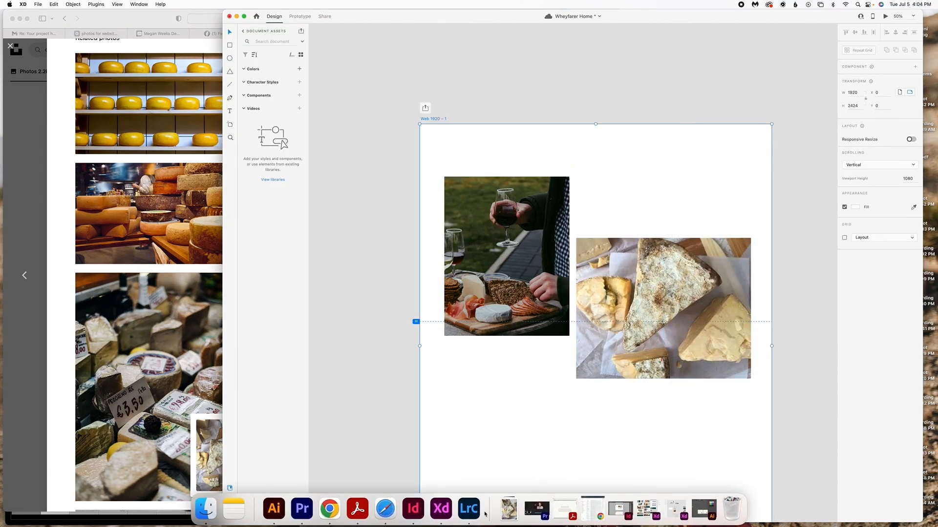
- Replace the right frame's image with the cheddar roll photo and move the wine-and-cheeseboard photo to the artboard's left edge at about Y 187
click(508, 510)
drag(510, 454, 672, 309)
drag(508, 254, 482, 235)
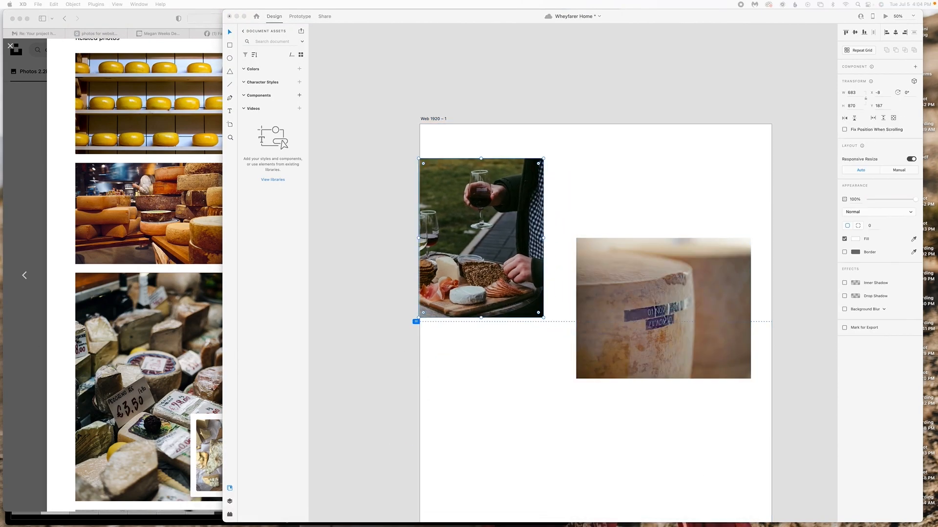
key(super+s)
- Move the cheddar roll photo off the artboard and align the wine-and-cheeseboard photo at X 0, Y 160
drag(653, 299, 366, 24)
drag(465, 226, 467, 219)
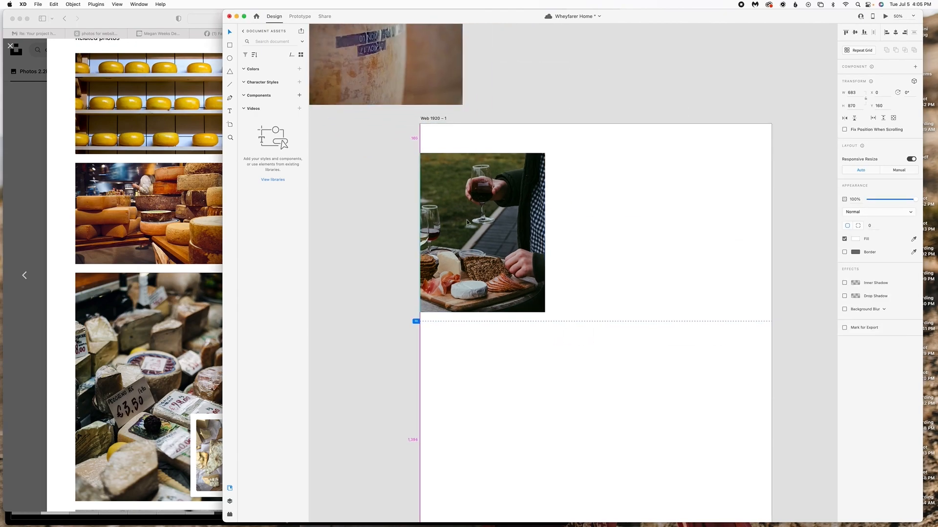
scroll(467, 219, up, 1)
- Widen the wine-and-cheeseboard frame to the artboard's full 1920 px, extend it downward and reposition its image
drag(545, 232, 772, 232)
double_click(669, 278)
drag(669, 278, 669, 236)
key(Escape)
drag(595, 311, 595, 345)
double_click(595, 283)
mouse_move(596, 283)
mouse_down()
mouse_move(595, 295)
mouse_move(581, 289)
mouse_up()
click(379, 280)
- Replace the full-width frame's image with the downloaded photo of stacked cheese wheels
mouse_move(565, 519)
click(508, 511)
click(509, 511)
click(508, 510)
drag(512, 452, 569, 320)
- Draw a wide rectangle overlapping the hero photo's lower edge and a portrait rectangle about 494 × 734 px inside it
key(r)
drag(484, 322, 717, 439)
drag(492, 331, 583, 464)
- Preview the client photos in Finder and try wheyfarercheese-1.jpg in the portrait rectangle
click(508, 511)
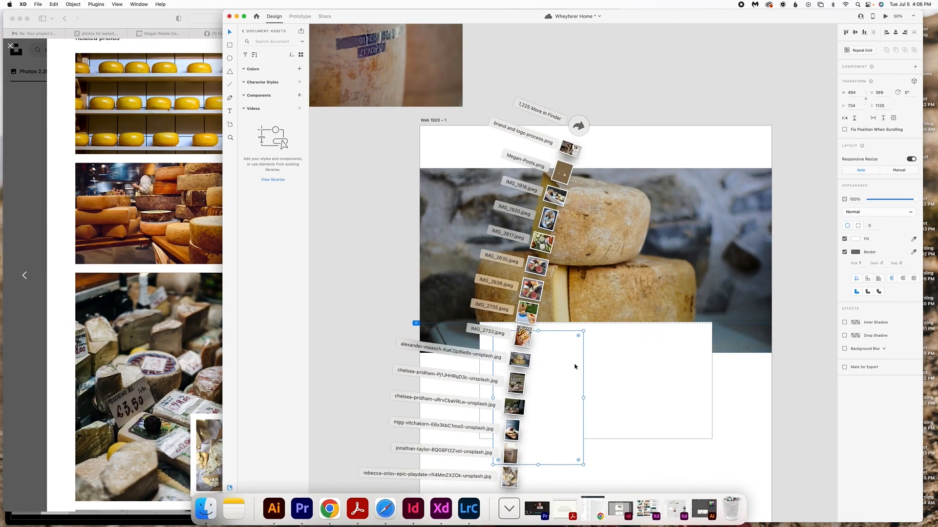
click(205, 509)
key(space)
key(Up)
key(Up)
key(Up)
click(158, 351)
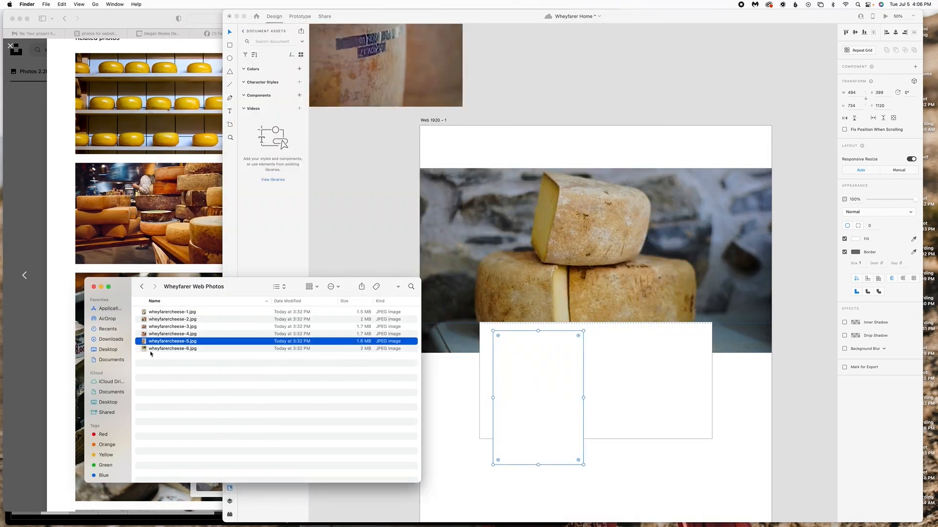
drag(151, 351, 537, 398)
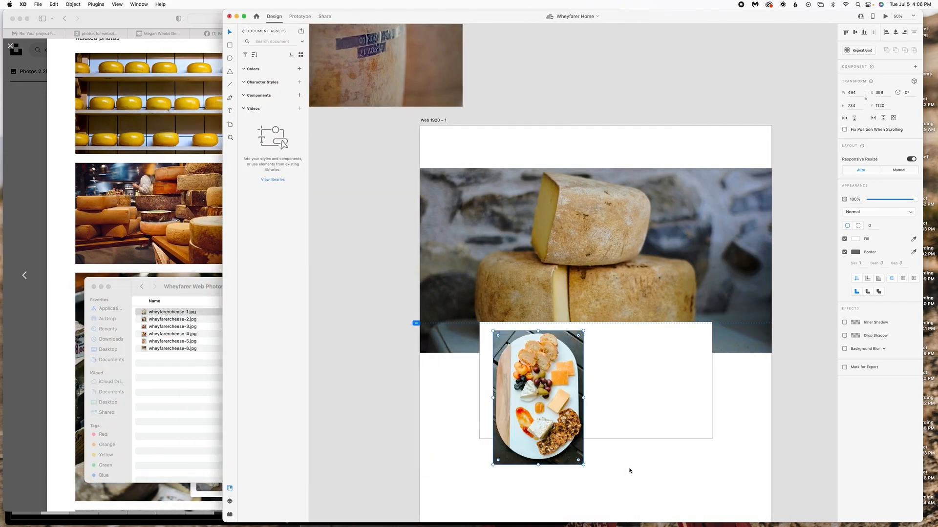
- Replace the portrait rectangle's image with the wine-and-cheeseboard photo and shift the frame to X 393, Y 1137
click(508, 511)
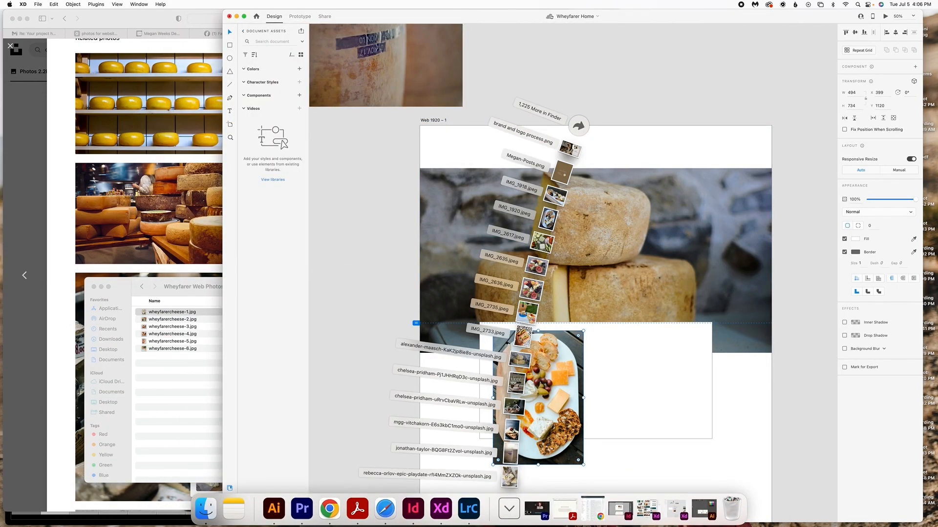
drag(516, 407, 541, 361)
click(607, 401)
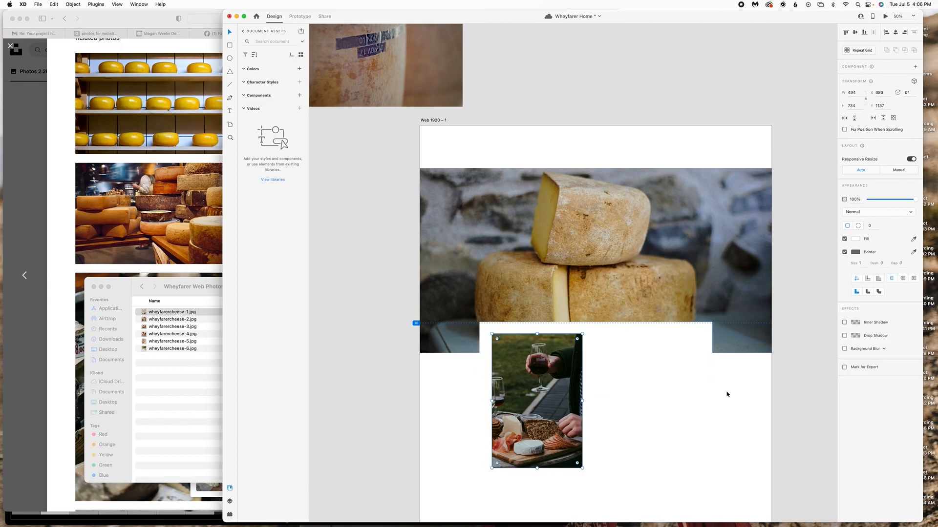
- Duplicate the hero photo's frame, fill the copy with black at 40% opacity and align it over the photo
drag(591, 238, 591, 259)
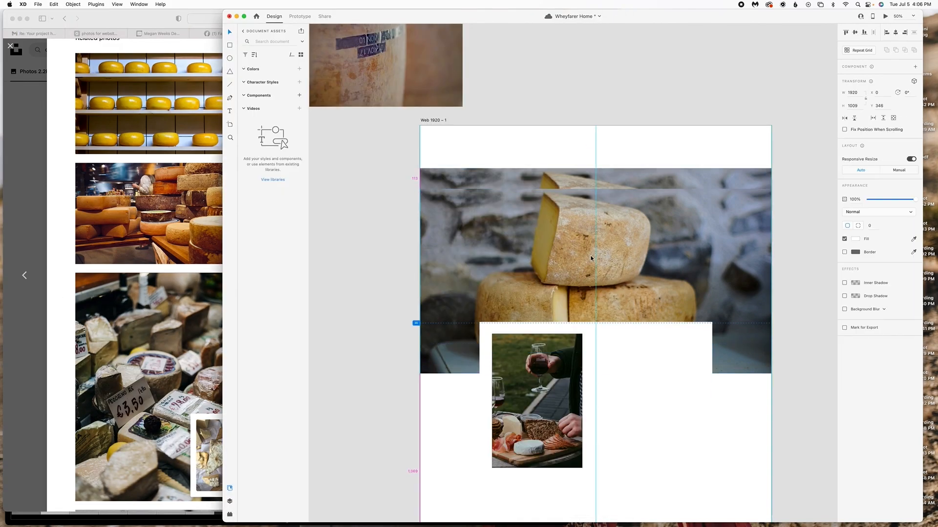
click(855, 239)
click(806, 269)
text(000)
key(Return)
drag(915, 199, 887, 199)
drag(735, 245, 734, 221)
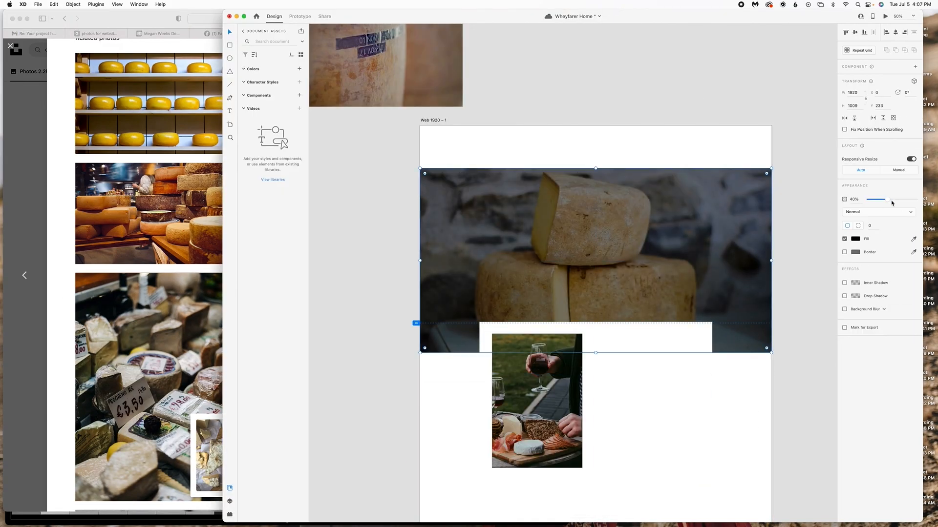
- Lower the black overlay's opacity further and extend both the overlay and the hero photo slightly downward
drag(887, 199, 880, 200)
drag(742, 249, 730, 249)
click(766, 293)
drag(596, 354, 595, 369)
drag(575, 264, 588, 263)
drag(595, 353, 594, 366)
click(645, 40)
- Draw a header rectangle 1920 × 233 px across the artboard above the hero photo
click(231, 46)
drag(420, 126, 772, 168)
click(230, 32)
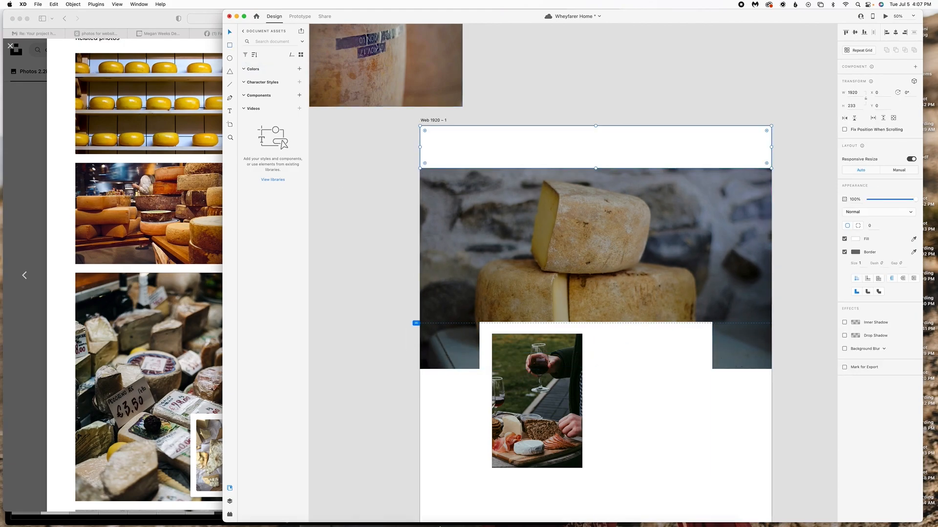
- Open the Wheyfarer Cheese Final Logos folder in Finder and preview the brand guidelines PDF
click(198, 510)
click(142, 287)
click(197, 326)
click(197, 319)
click(195, 334)
double_click(196, 320)
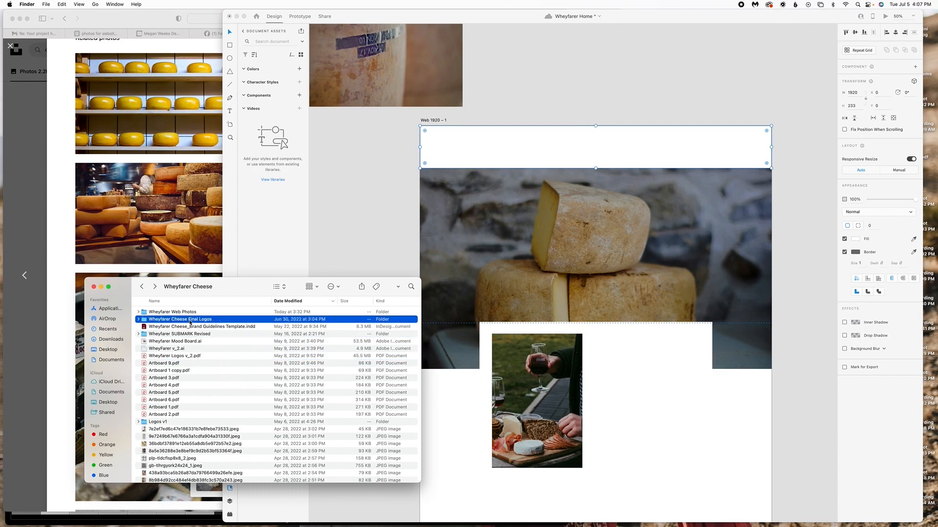
click(196, 371)
key(space)
key(space)
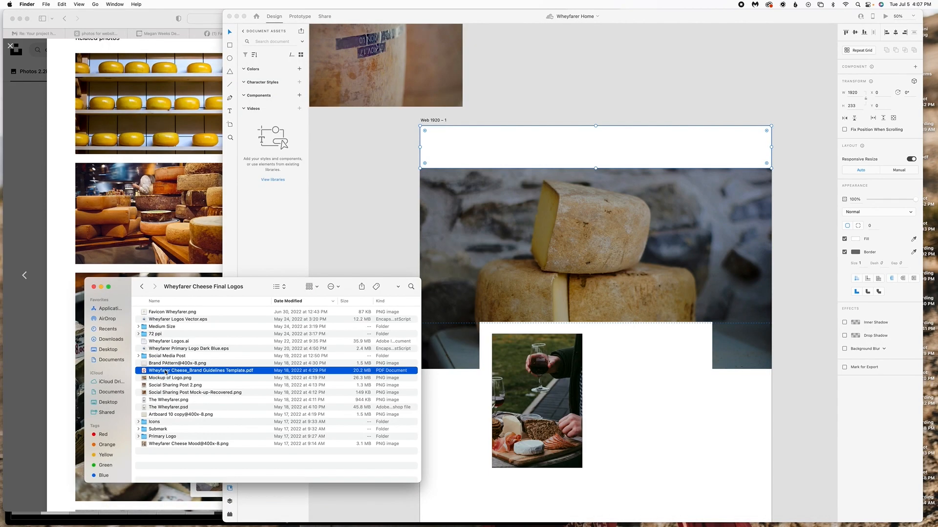
click(93, 287)
- Extend the Web 1920 – 1 artboard downward to make the page longer
click(433, 120)
scroll(580, 207, down, 8)
drag(595, 199, 595, 508)
click(747, 285)
scroll(747, 285, up, 3)
scroll(747, 285, up, 5)
- Switch to the brand guidelines PDF and examine its pages through to the Color Palette page
click(594, 510)
click(346, 15)
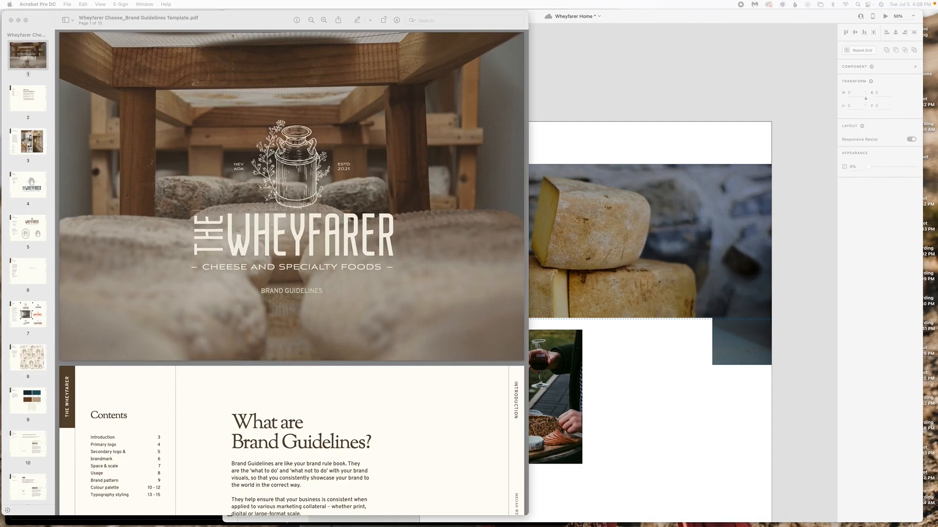
click(28, 401)
click(649, 83)
click(105, 98)
click(28, 142)
click(28, 228)
click(28, 314)
click(28, 401)
- Switch back to Adobe XD and fill the header rectangle with the brand's dark blue #083346
click(696, 228)
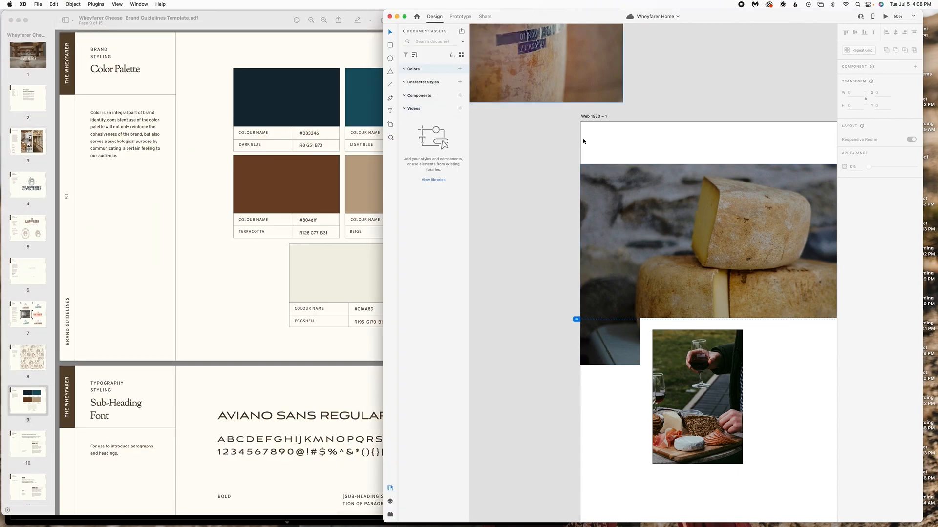
click(678, 146)
click(855, 240)
click(855, 240)
click(855, 240)
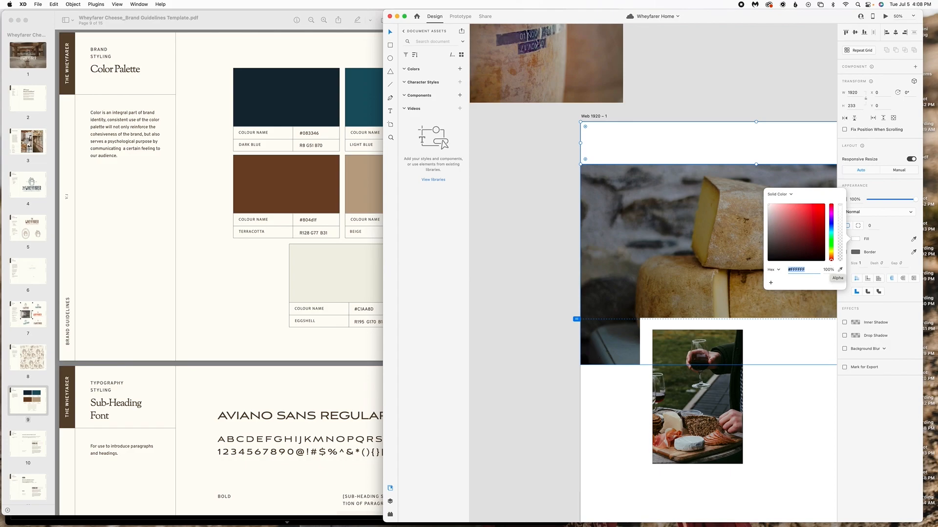
text(083346)
key(Return)
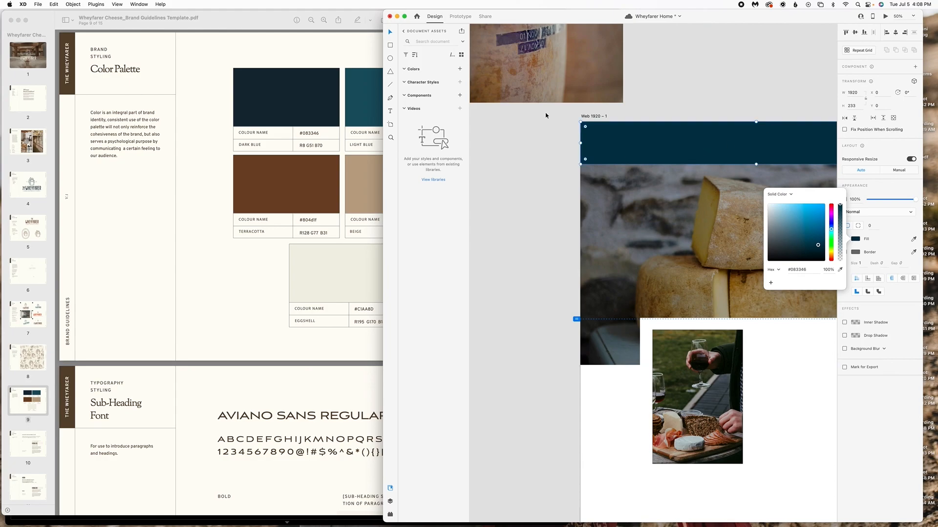
- Add the header rectangle's colors to the document assets and delete the grey #707070 swatch
click(461, 69)
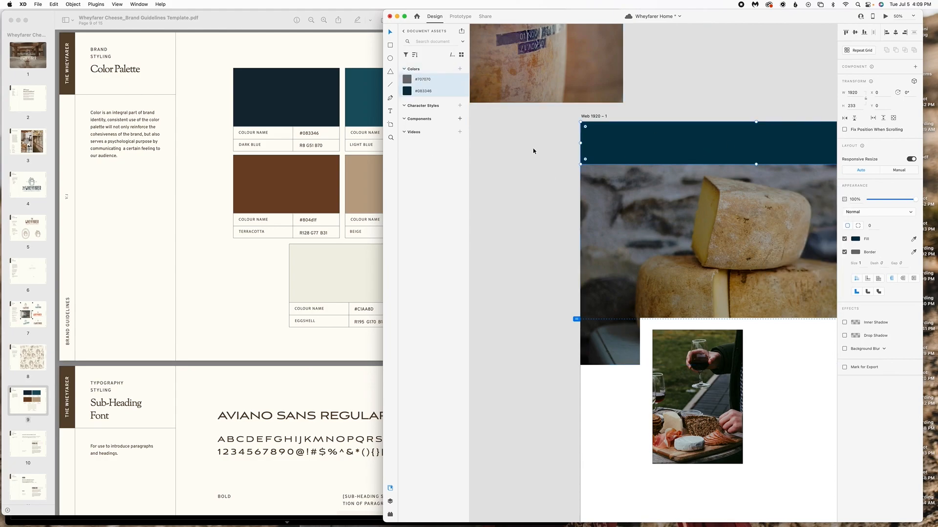
click(481, 126)
right_click(448, 85)
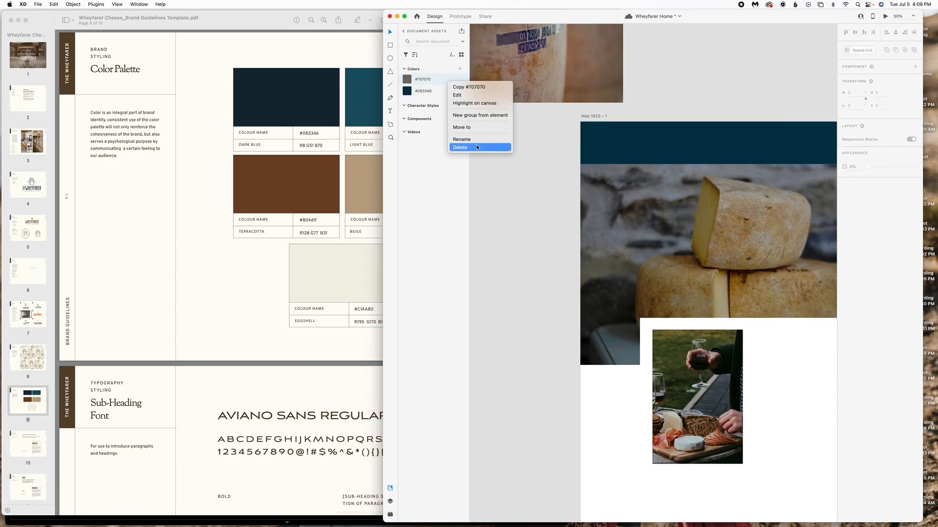
click(477, 148)
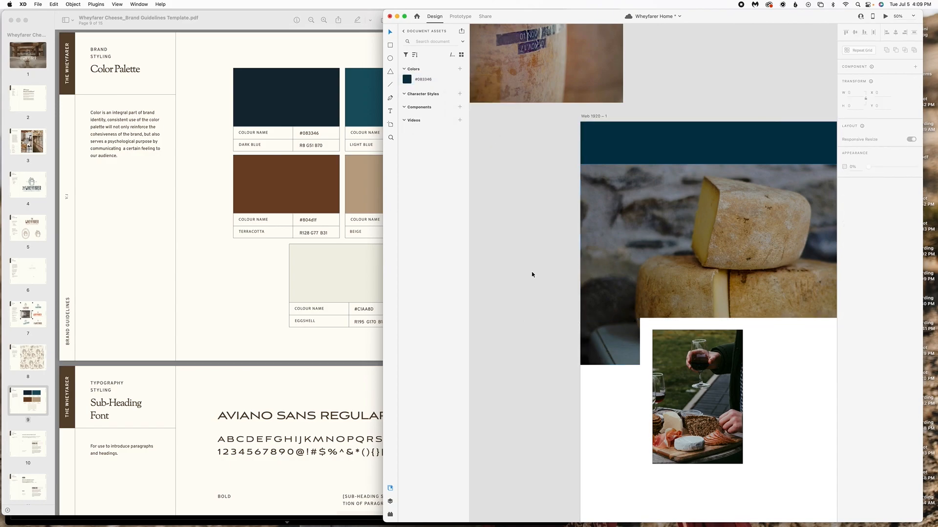
- Draw a borderless rectangle about 129 × 140 px beside the artboard and fill it with terracotta #804D1F
click(599, 133)
click(507, 171)
drag(480, 151, 503, 176)
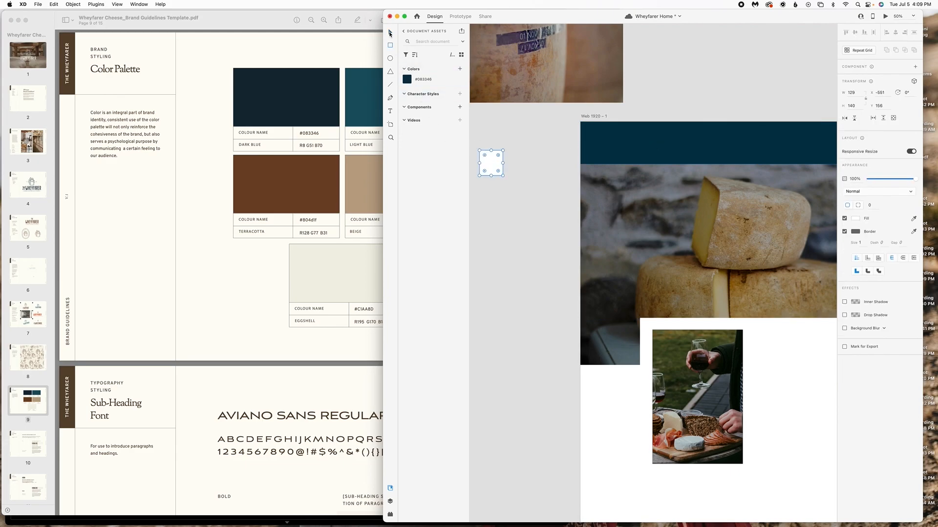
click(844, 232)
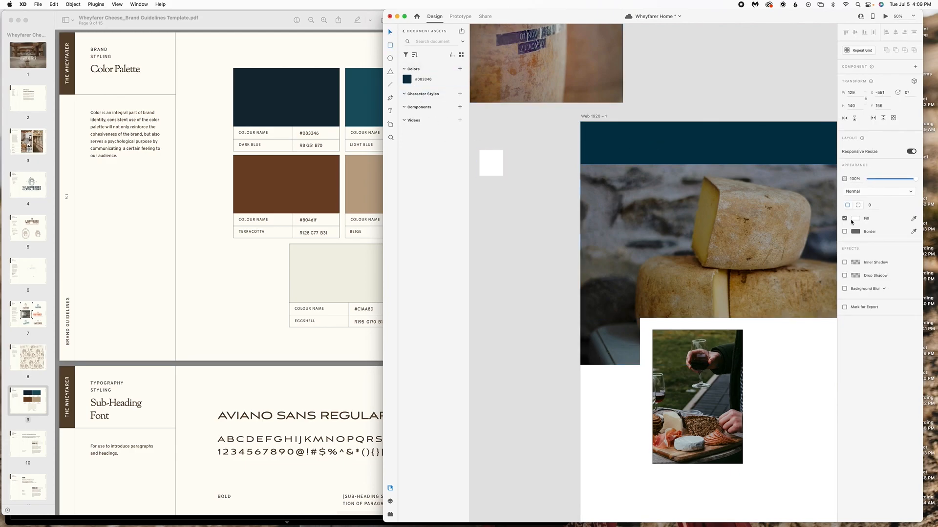
click(854, 218)
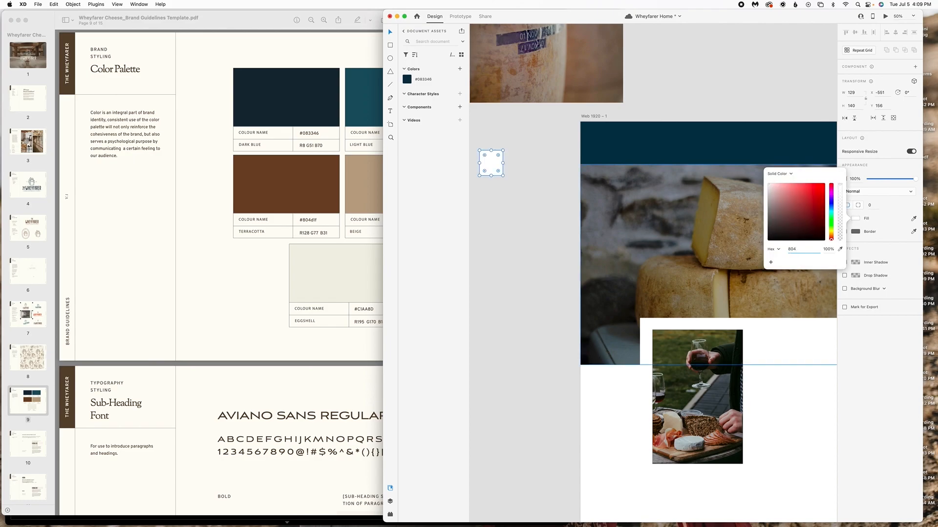
text(804d1f)
key(Return)
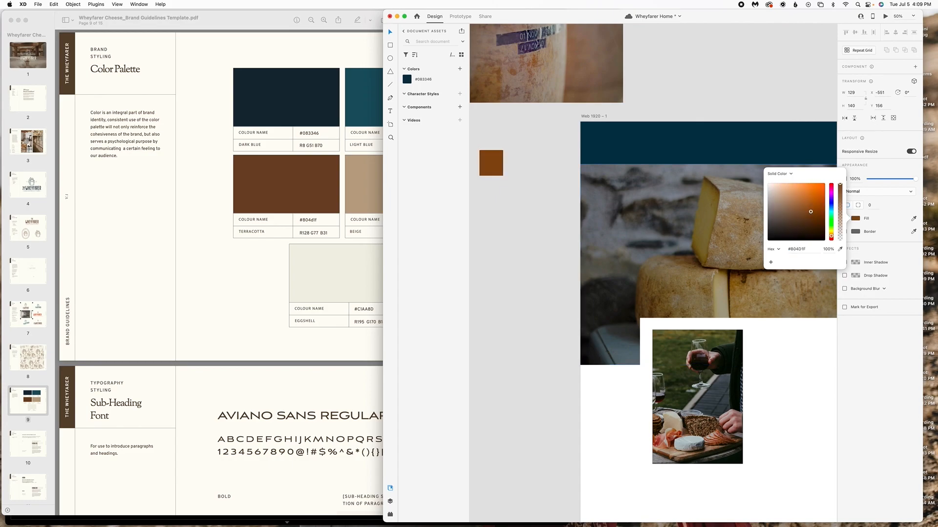
- Duplicate the terracotta swatch directly below it and fill the copy with light blue #005E73
drag(497, 167, 499, 202)
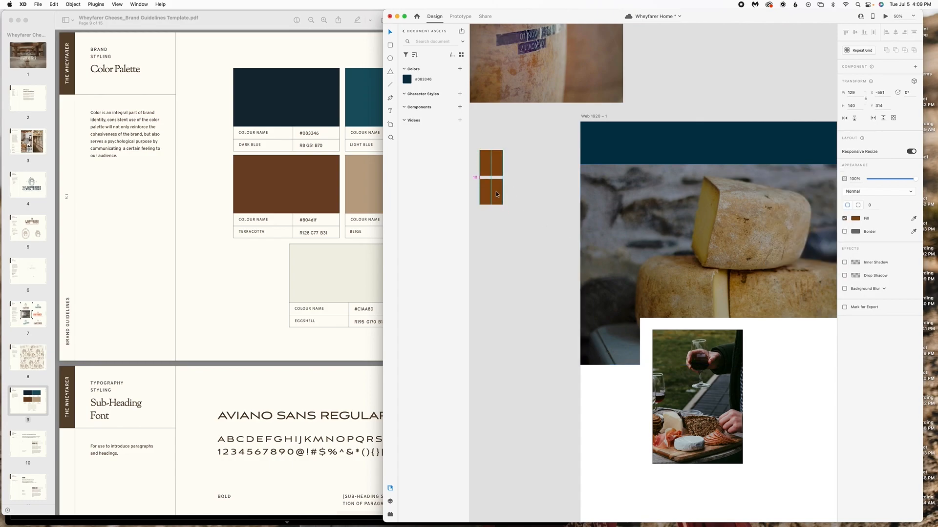
click(376, 194)
key(super+Tab)
key(0)
key(5)
click(855, 220)
text(005e73)
key(Return)
- Duplicate the light blue swatch below it and fill the copy with the palette's beige #C5AB90
key(super+Tab)
key(super+Tab)
key(super+Tab)
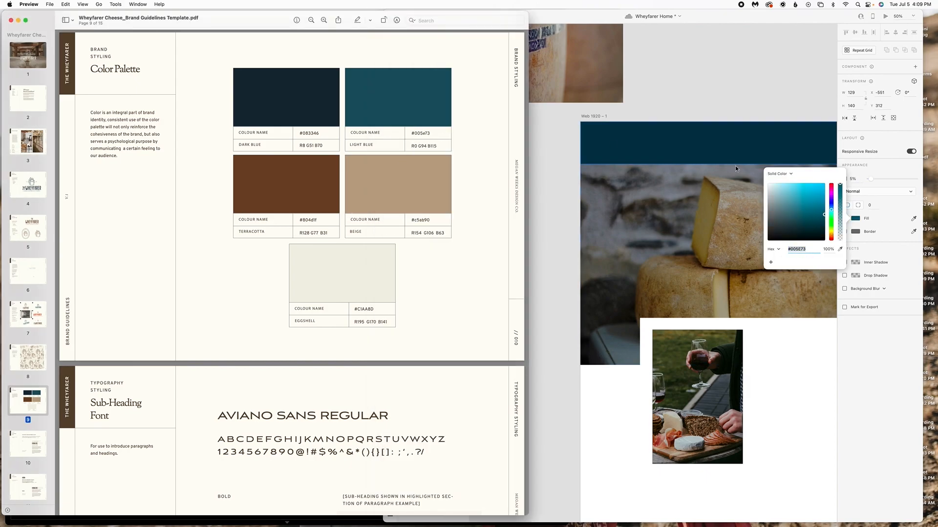
key(super+Tab)
key(super+Tab)
key(super+Tab)
click(855, 219)
text(c5a)
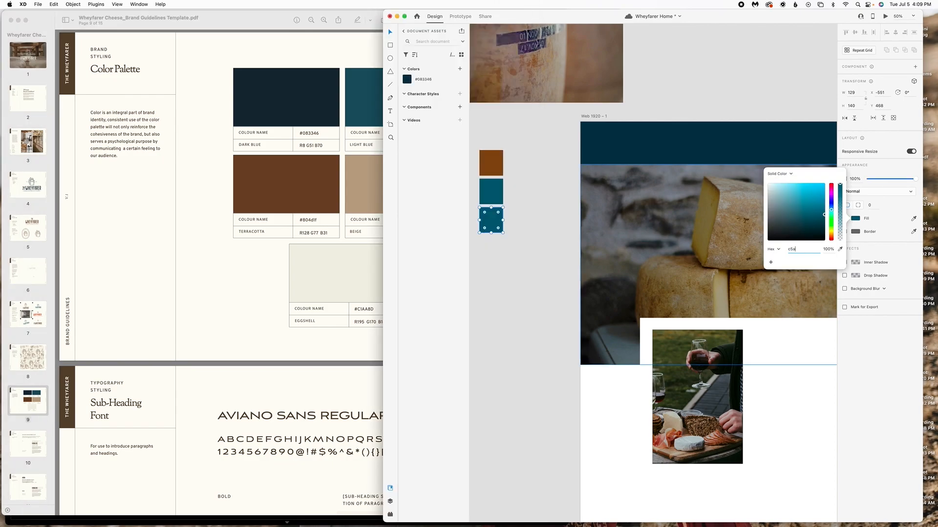
key(super+Tab)
key(super+Tab)
text(b90)
key(Return)
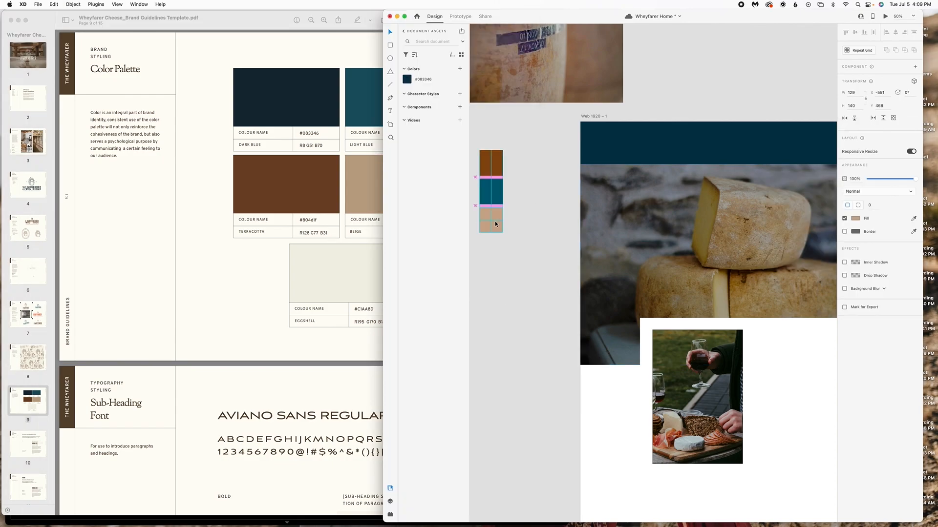
- Duplicate the beige swatch directly below it, fill the copy with the palette's eggshell, and delete the loose eggshell sample square
click(855, 218)
click(505, 265)
click(496, 253)
click(855, 219)
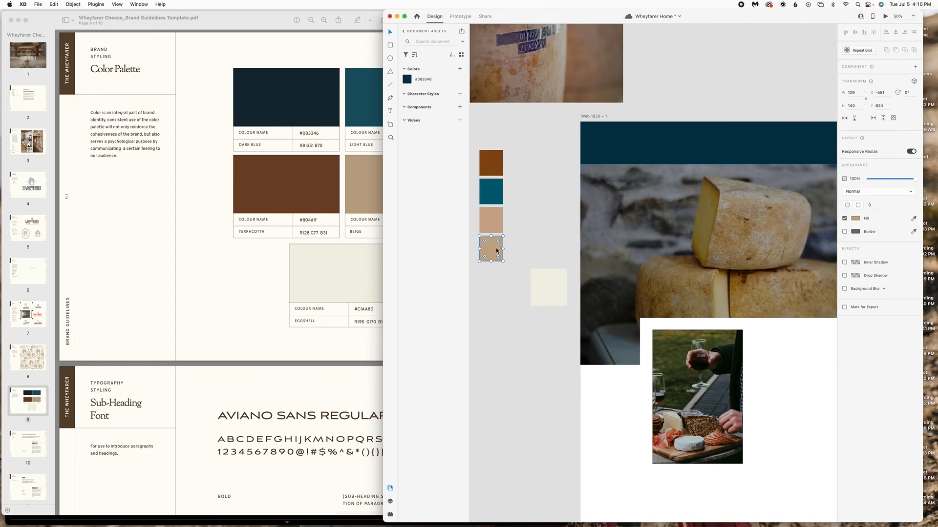
key(i)
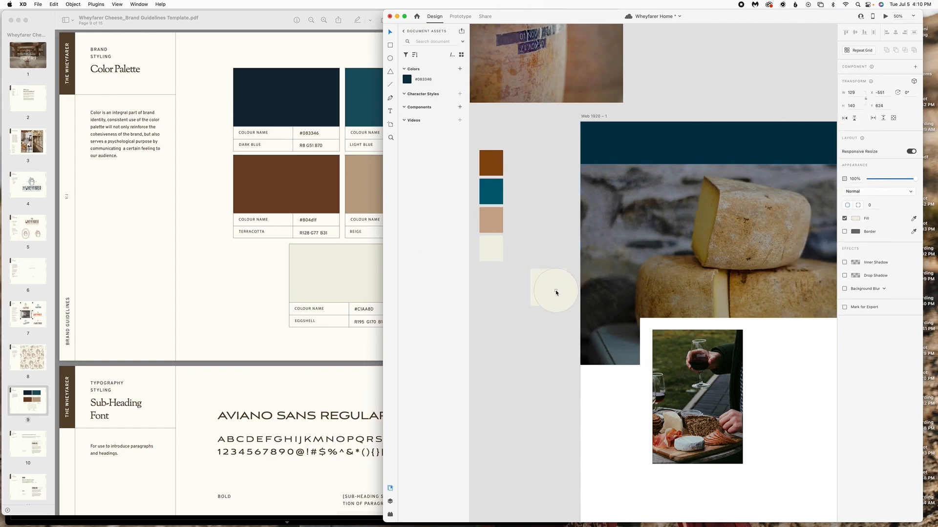
key(Delete)
- Add the colors of the four stacked swatches to the document assets and close the brand guidelines PDF
drag(519, 268, 478, 148)
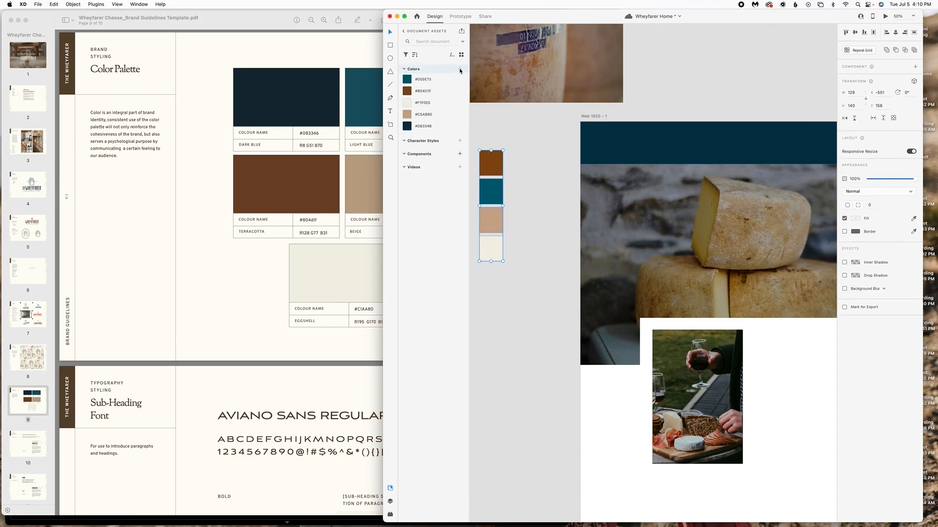
click(459, 70)
click(11, 20)
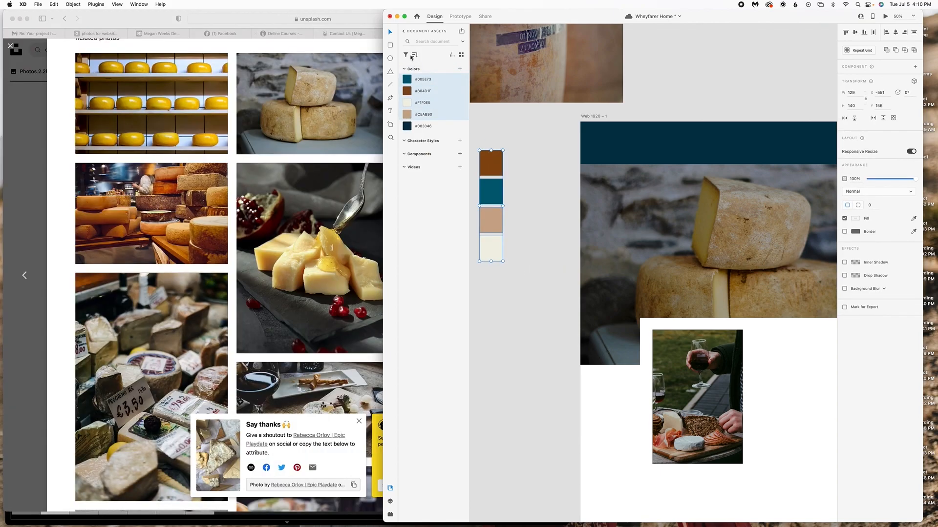
click(558, 133)
scroll(669, 148, right, 1)
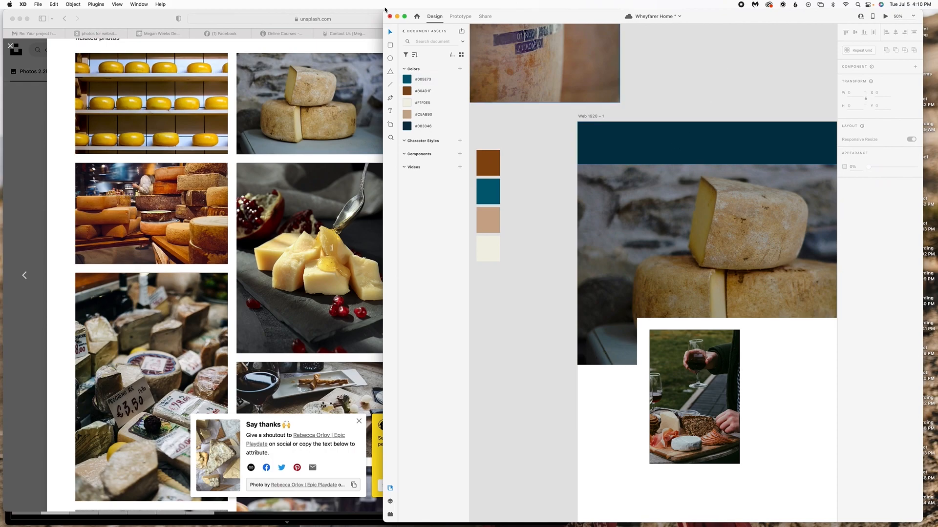
- Widen the design window, delete the four swatches, and move the loose cheese photo slightly farther from the artboard
drag(382, 10, 58, 2)
scroll(272, 170, left, 3)
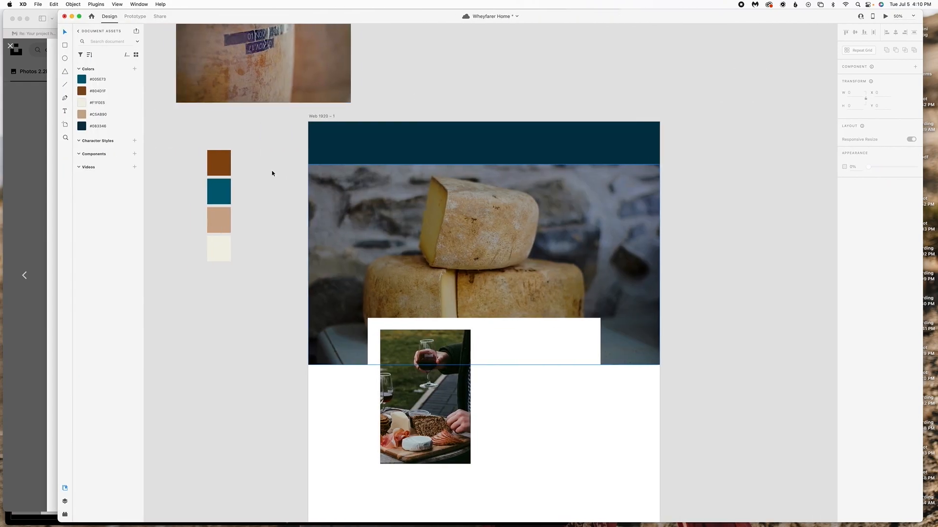
drag(254, 271, 219, 160)
key(Delete)
drag(325, 76, 297, 50)
- Change the header rectangle's fill to the eggshell color saved in the document assets
click(494, 84)
scroll(491, 195, down, 3)
click(455, 97)
click(83, 114)
click(83, 102)
click(264, 200)
- Draw a 1920 × 2445 px rectangle across the artboard below the hero photo and fill it with eggshell
key(super+minus)
click(65, 45)
drag(370, 242, 605, 398)
click(83, 102)
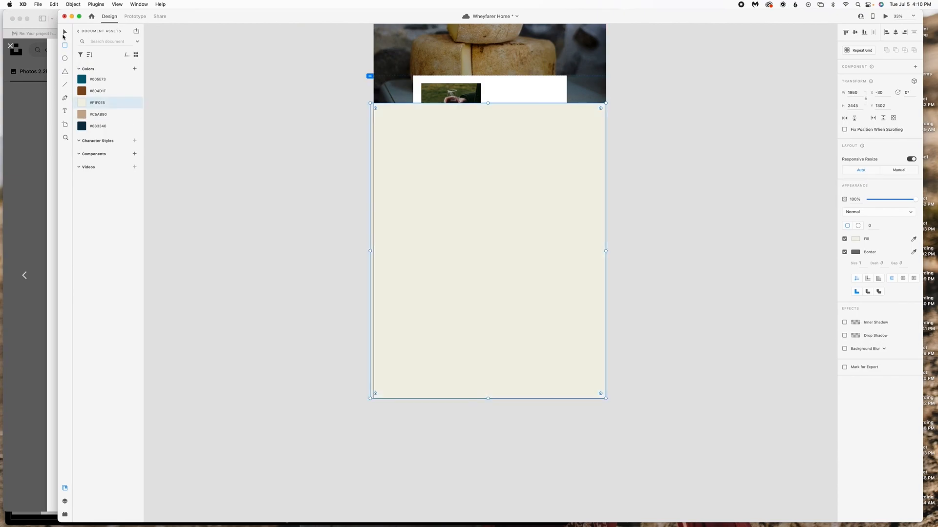
drag(370, 251, 374, 250)
click(666, 232)
- Remove the border from the large eggshell rectangle and send it behind the hero photo and content block
scroll(655, 234, up, 4)
click(589, 239)
click(845, 252)
key(shift+super+bracketleft)
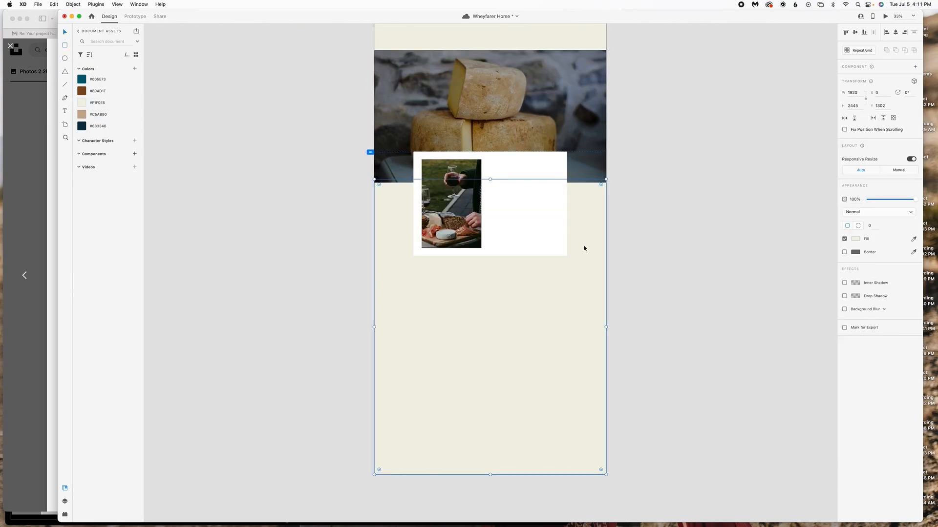
click(634, 230)
- Fill the white content block overlapping the hero photo with the saved eggshell color
scroll(568, 147, up, 3)
click(527, 259)
click(98, 103)
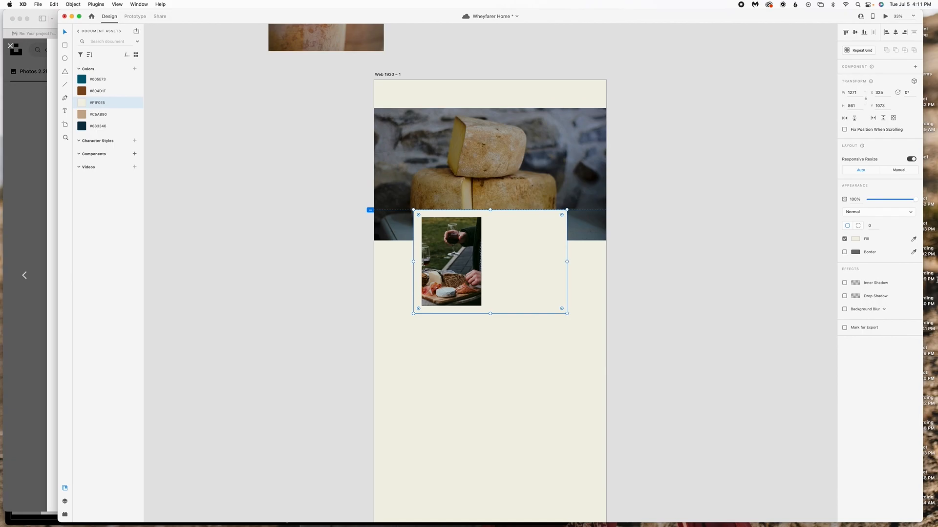
click(703, 245)
- Switch to Finder, browse and preview the Wheyfarer logo files, and open the 72 ppi folder
scroll(703, 245, up, 2)
scroll(702, 245, up, 2)
key(super+equal)
key(super+equal)
mouse_move(370, 524)
click(219, 509)
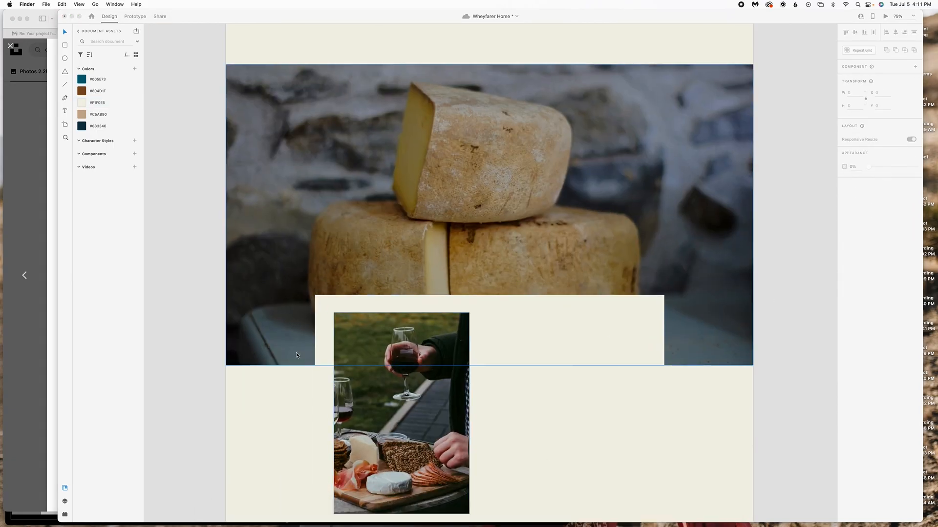
click(235, 329)
double_click(293, 251)
double_click(295, 258)
double_click(298, 266)
click(301, 266)
key(space)
key(space)
click(267, 226)
double_click(284, 274)
- Place Primary Logo Dark Blue.png, Secondary Logo Dark Blue.png and Submark Dark Blue.png beside the artboard
click(311, 267)
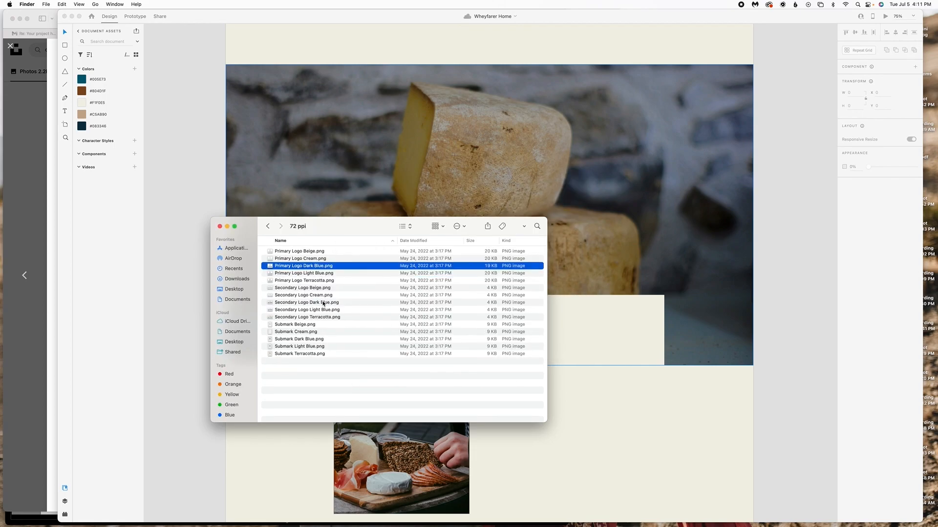
super+click(306, 303)
super+click(299, 340)
drag(299, 340, 219, 229)
- Save the imported dark blue logos and submark as components, deleting the unneeded canvas copies
click(134, 154)
click(420, 171)
click(134, 154)
key(Delete)
drag(513, 168, 178, 359)
click(134, 154)
key(Delete)
- Position the dark blue primary logo in the middle of the eggshell header
click(224, 253)
drag(302, 167, 187, 253)
drag(168, 269, 493, 44)
scroll(493, 44, up, 5)
drag(490, 166, 357, 188)
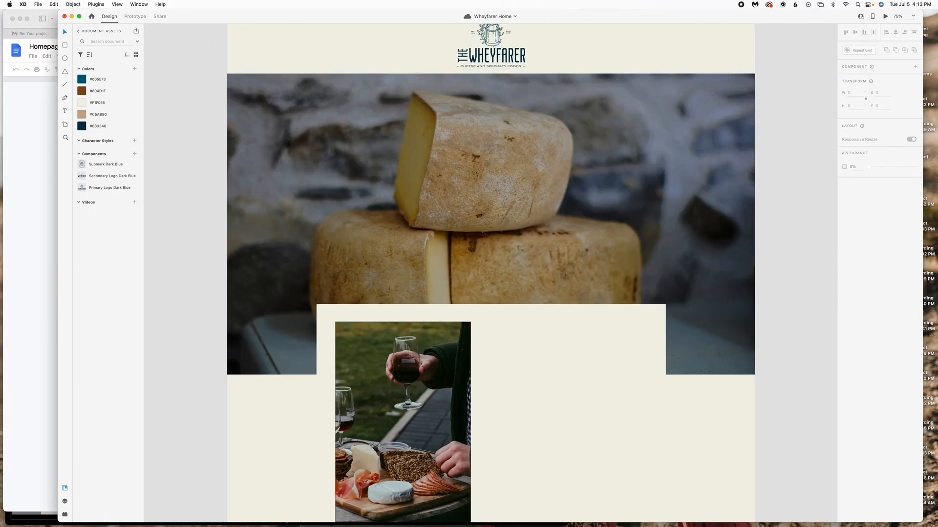
- Copy the about paragraph from the homepage document and paste it into a 520 px wide text area beside the charcuterie photo
click(30, 195)
drag(181, 225, 397, 307)
click(693, 456)
key(t)
scroll(610, 342, down, 2)
drag(479, 283, 622, 461)
key(super+v)
key(super+a)
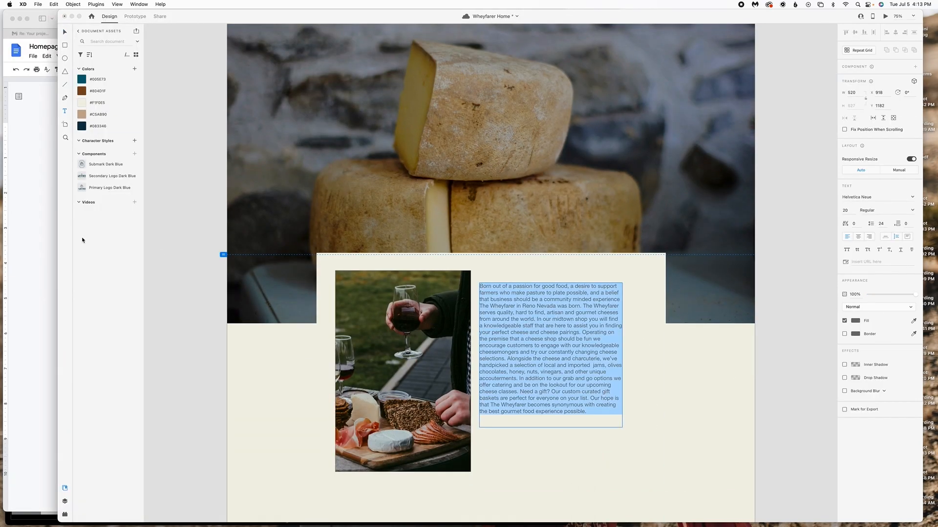
- Look up the sub-heading font in the brand guidelines PDF and set the pasted paragraph in Aviano Sans
click(211, 510)
click(266, 225)
click(337, 310)
key(space)
click(795, 337)
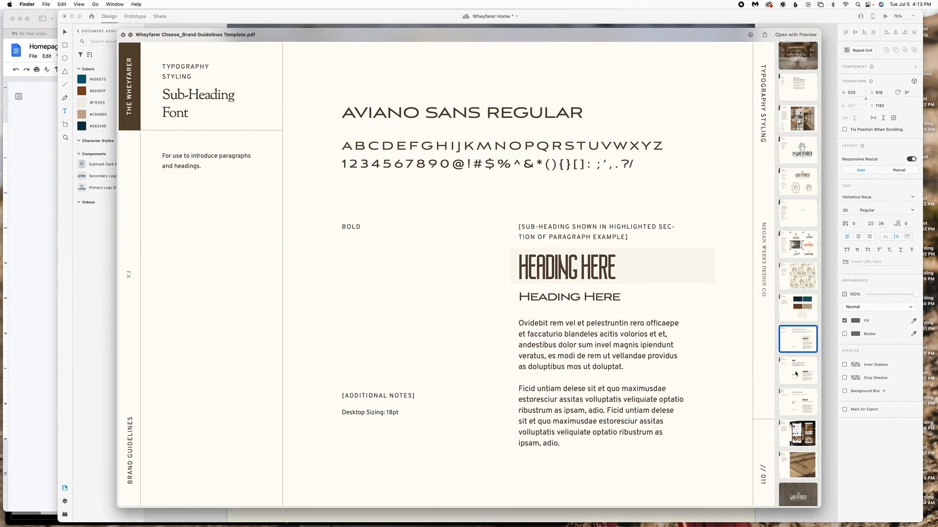
key(space)
click(586, 320)
key(super+z)
key(super+shift+z)
key(Escape)
click(861, 198)
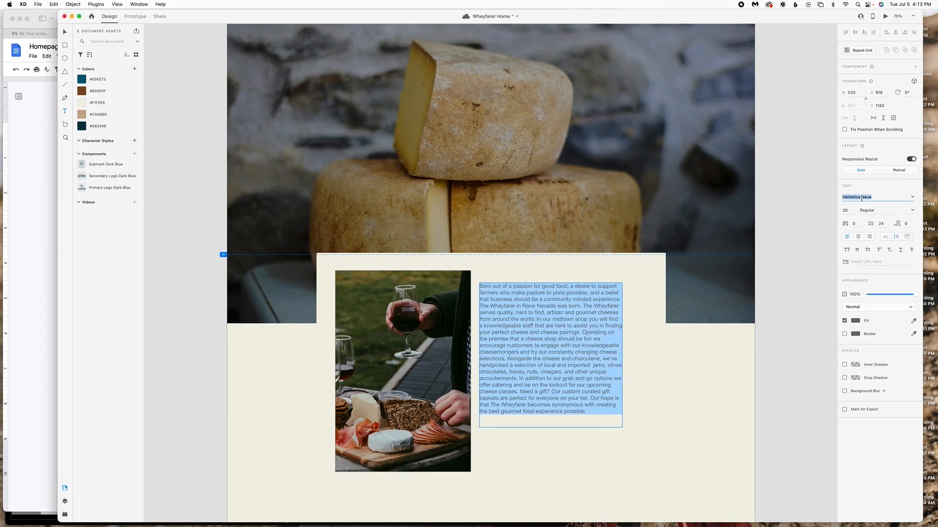
- Widen the paragraph's text area to about 618 px and set its line spacing to 30
click(64, 32)
drag(622, 380, 649, 381)
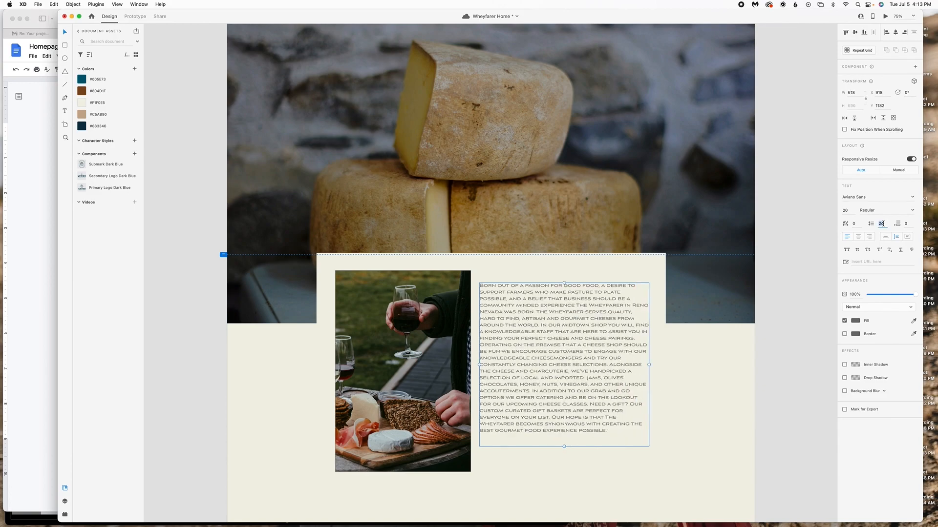
key(Up)
key(Up)
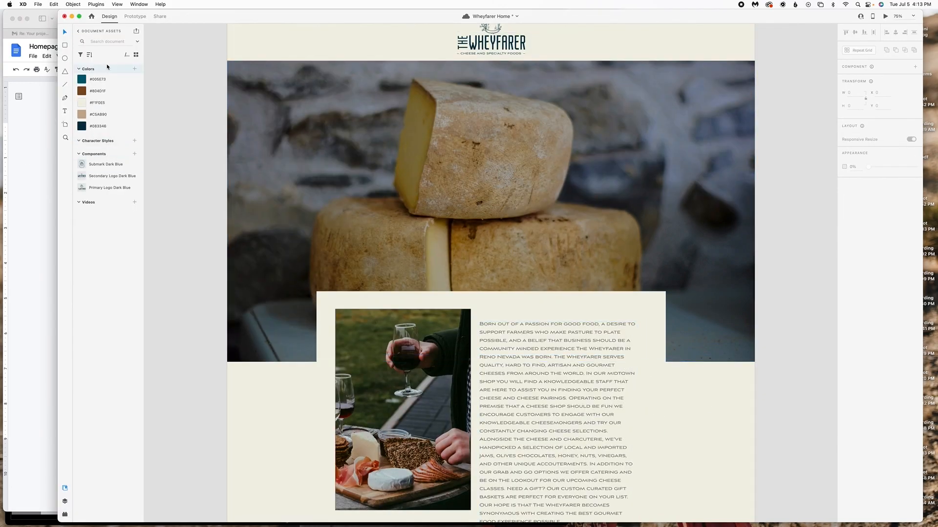
- Set the paragraph's font size to 18 and save its formatting as a character style
click(556, 390)
click(846, 211)
text(18)
key(Return)
click(134, 140)
click(161, 190)
- Add an eggshell "Welcome" heading in Nordin size 65 over the hero photo and save it as a character style
click(65, 111)
click(533, 168)
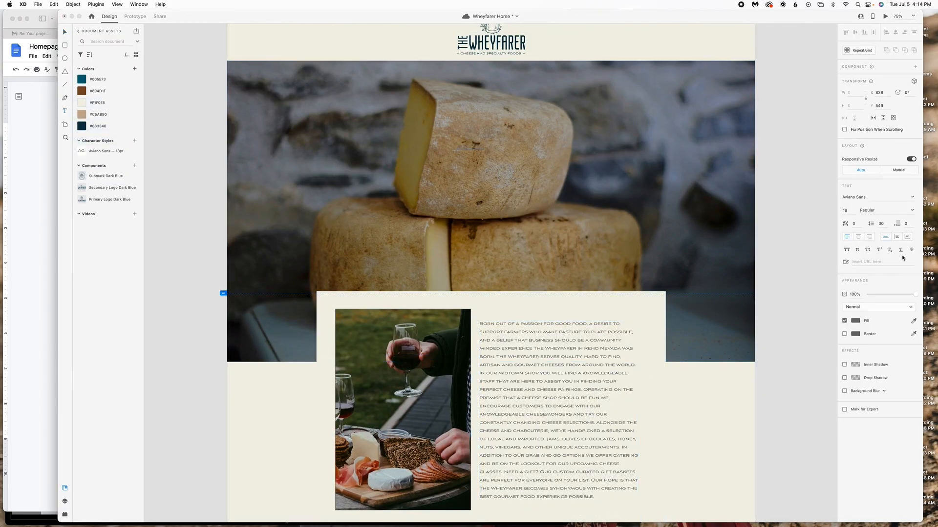
click(113, 102)
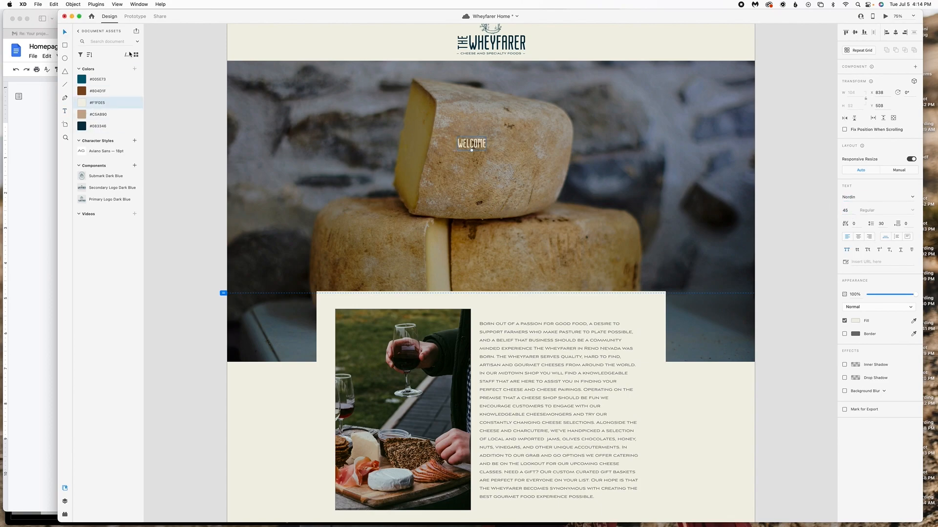
click(134, 140)
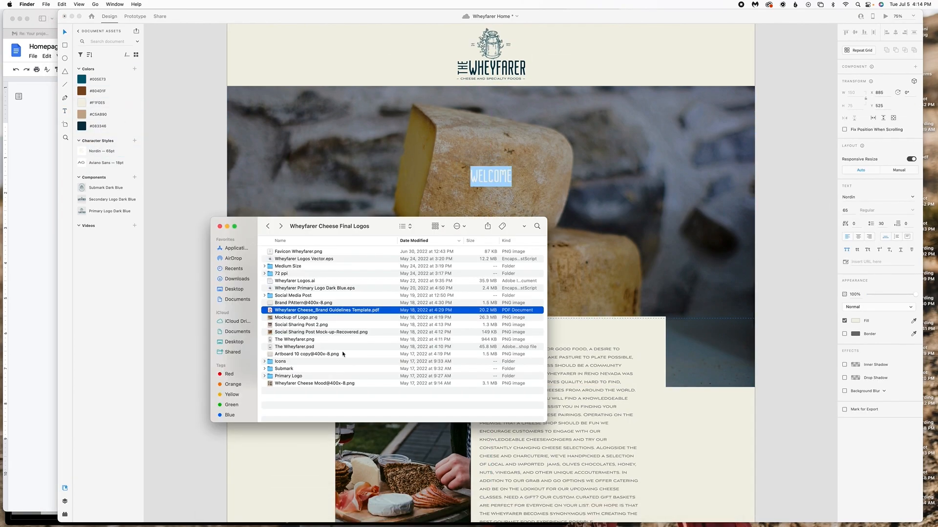
- Read the guidelines' About the Brand text, reword the hero heading as "Cheeses and specialty foods in Reno, NV", and lower it slightly
key(space)
drag(162, 156, 201, 170)
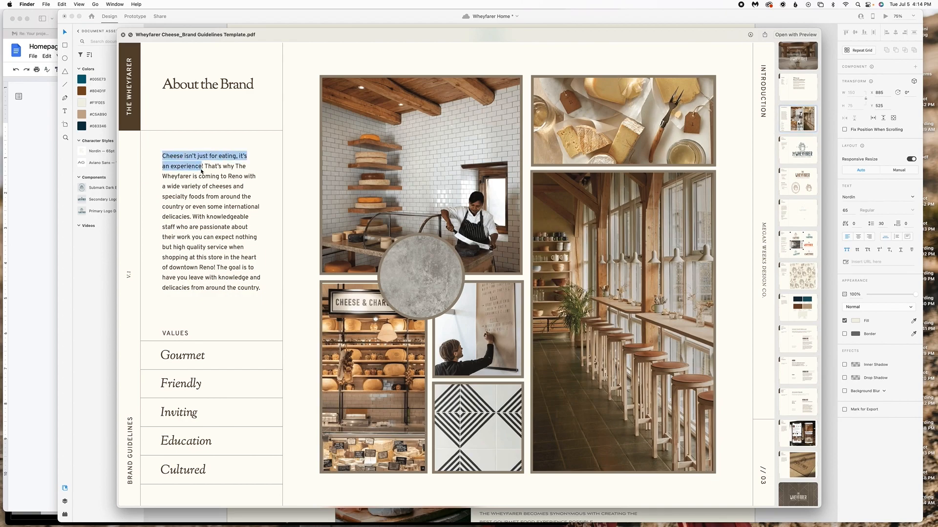
click(218, 269)
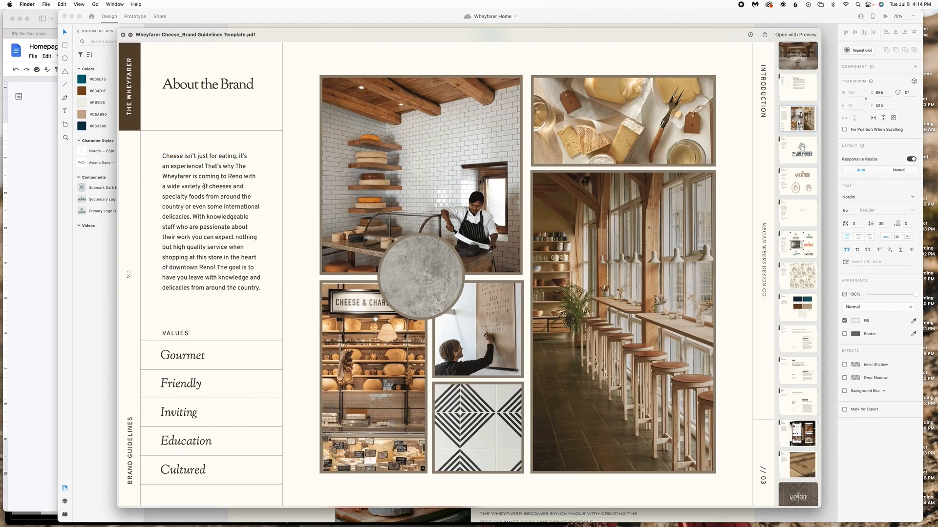
key(space)
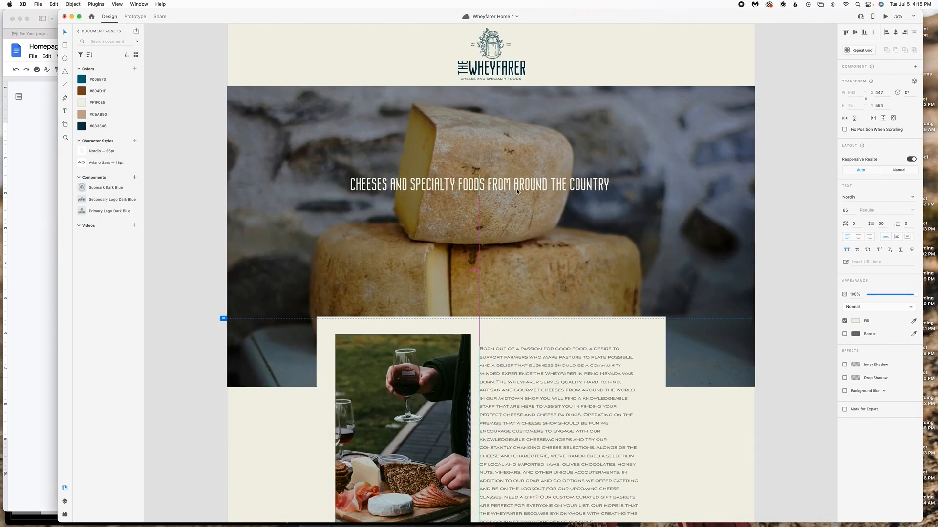
drag(487, 184, 610, 184)
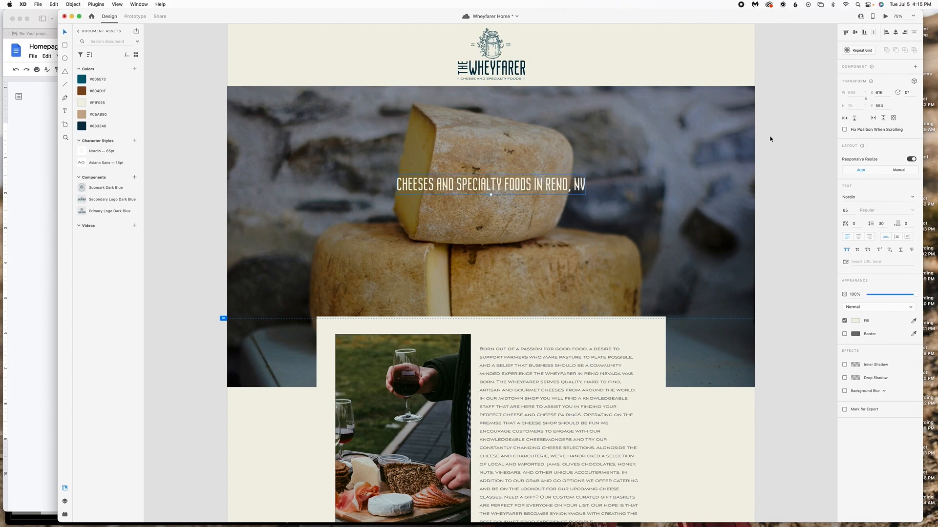
drag(507, 186, 532, 213)
click(688, 218)
- Shrink the primary logo in the header to about 240 × 180 px, keeping it centered
scroll(722, 204, up, 1)
click(508, 83)
drag(526, 97, 523, 94)
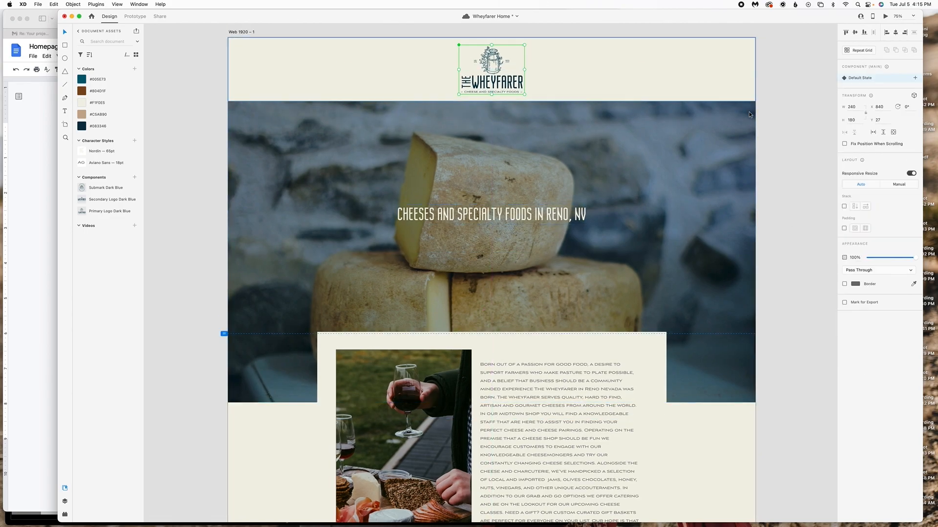
scroll(294, 99, up, 2)
- Add the navigation label "About" in the header beside the logo, using the Aviano Sans 18pt character style
key(t)
click(294, 100)
text(Home)
key(super+a)
click(106, 163)
key(Escape)
drag(306, 99, 337, 108)
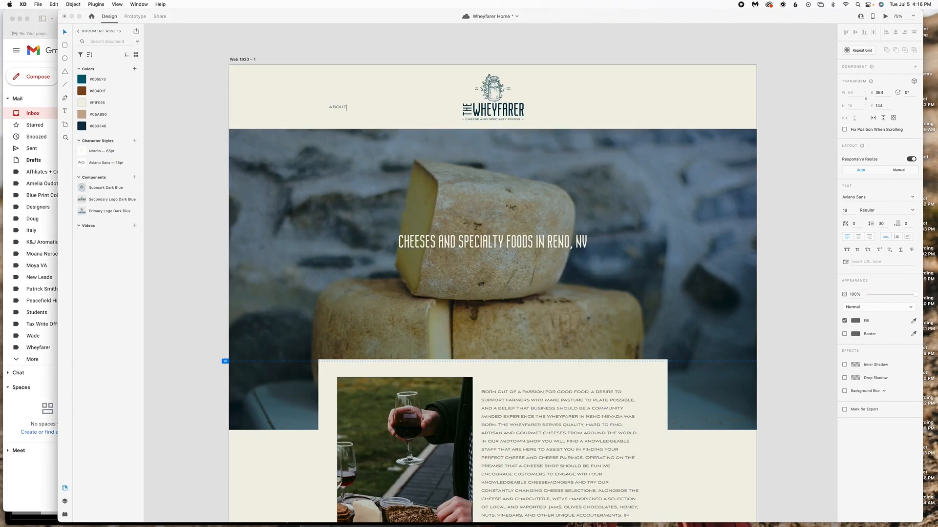
key(Escape)
- Duplicate the About label along the header and reword the copies as "Menu", "Events" and "Contact"
drag(343, 108, 448, 108)
double_click(379, 108)
text(Menu)
key(Escape)
double_click(411, 108)
text(Eve)
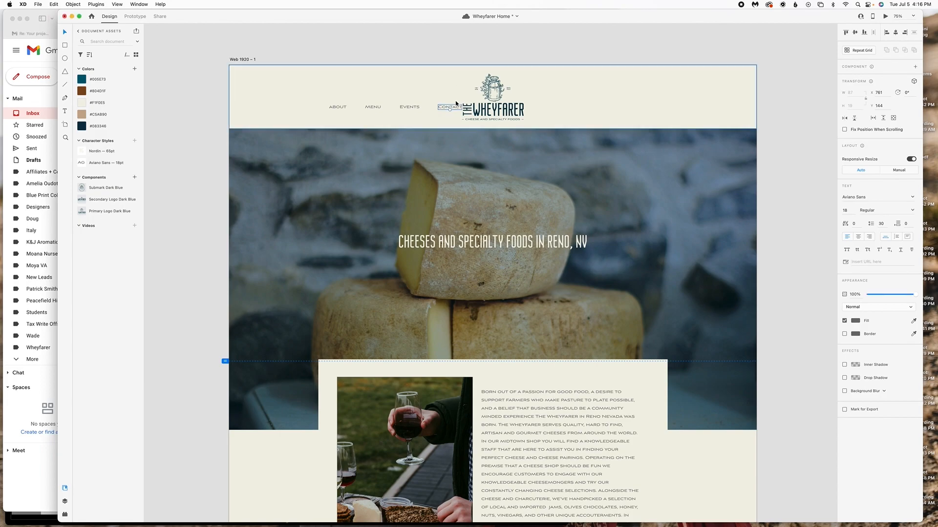
- Adjust the navigation labels' positions beside the logo and extend the homepage artboard's height downward
click(410, 107)
drag(382, 110, 420, 106)
click(429, 48)
key(super+minus)
key(super+minus)
click(384, 68)
drag(459, 415, 459, 487)
drag(459, 415, 459, 488)
drag(459, 487, 459, 460)
- Move all the homepage content down slightly to free a strip above the header
scroll(526, 421, up, 5)
drag(579, 387, 369, 182)
mouse_move(420, 229)
mouse_down()
mouse_move(420, 244)
mouse_move(419, 236)
mouse_up()
- Copy the header background as a thin full-width bar across the top of the artboard and fill it dark blue
click(474, 190)
drag(455, 183, 456, 179)
key(super+c)
key(super+v)
drag(398, 193, 397, 170)
click(98, 126)
drag(455, 162, 455, 176)
click(498, 159)
- Try the brown brand color on the top bar and settle on the tan #C5AB90 fill
key(super+equal)
key(super+equal)
click(342, 88)
click(98, 92)
click(293, 152)
click(293, 88)
click(98, 114)
- Arrange Home, About and Menu on one side of the logo and Events and Contact on the other
click(420, 120)
click(372, 120)
drag(483, 124, 472, 121)
drag(511, 124, 503, 122)
click(630, 121)
drag(313, 90, 319, 120)
- Duplicate a navigation label between Events and Contact and reword it as "Gift Basket"
alt+drag(510, 120, 531, 120)
drag(511, 120, 509, 120)
double_click(509, 120)
text(Gift Baske)
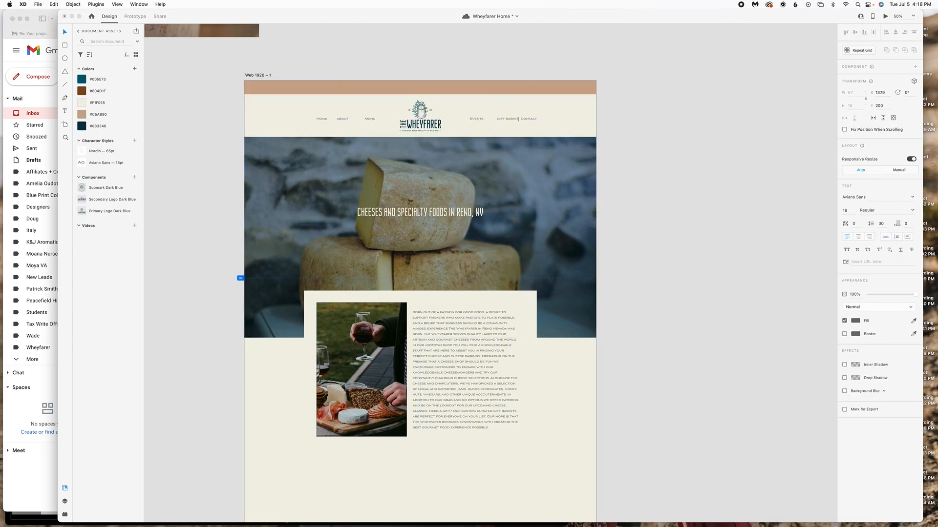
- Shorten the gift label to "Gifts" and even out the label spacing on both sides of the logo
drag(369, 122, 347, 121)
click(678, 180)
key(super+equal)
scroll(678, 181, up, 2)
- Align the header's navigation labels with the logo along their vertical middle
click(230, 121)
shift+click(272, 121)
shift+click(313, 121)
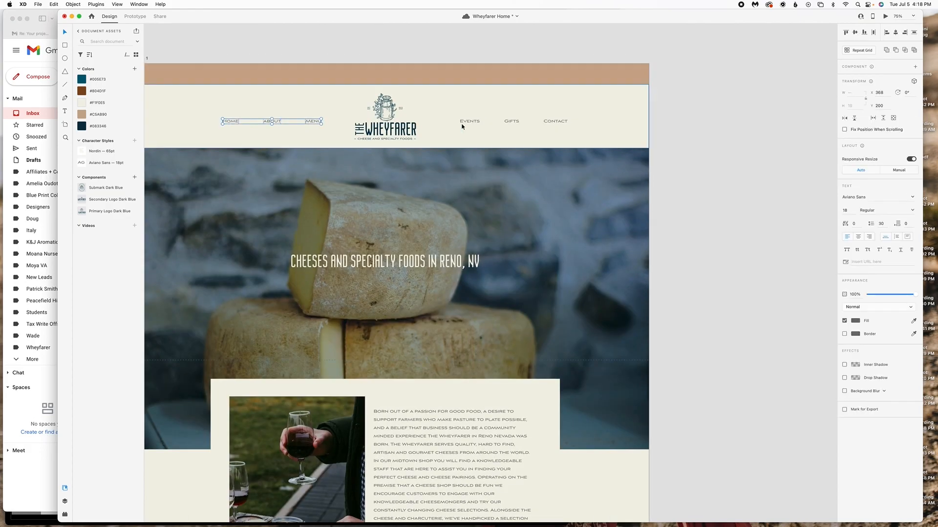
shift+click(385, 117)
click(855, 32)
click(684, 254)
- Reword the hero heading as "Reno's Source for Cheeses and Specialty Foods" and keep it centered over the photo
scroll(657, 308, left, 2)
key(super+minus)
scroll(657, 308, down, 2)
double_click(552, 182)
drag(549, 181, 587, 183)
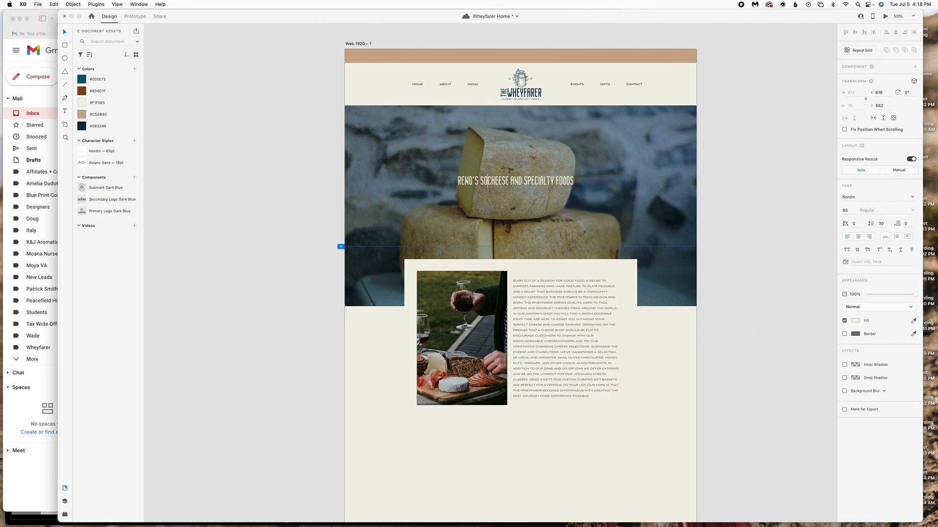
click(66, 33)
drag(566, 184, 555, 184)
triple_click(481, 182)
double_click(481, 182)
click(65, 33)
click(274, 171)
- Stretch the about section's photo downward to a height of about 820 px
scroll(449, 269, down, 4)
click(449, 269)
click(510, 327)
drag(462, 319, 462, 331)
scroll(511, 331, down, 1)
click(466, 297)
- Lower the about paragraph beside the photo to leave room for a heading above it
click(572, 259)
drag(571, 272, 573, 286)
click(660, 337)
- Duplicate the about text box as a "Welcome" heading in Nordin 65pt and save its dark blue version as a character style
click(552, 241)
drag(566, 239, 568, 384)
double_click(568, 383)
key(super+a)
text(W)
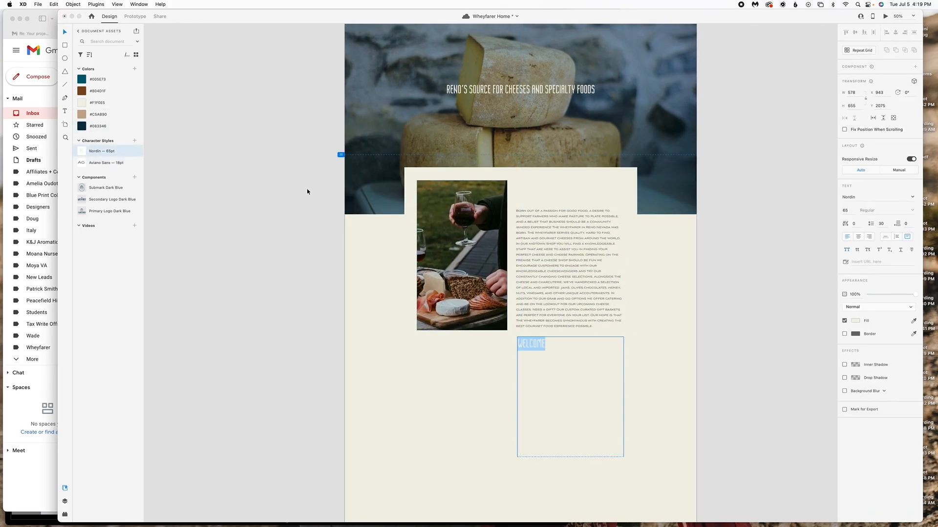
key(Escape)
click(134, 141)
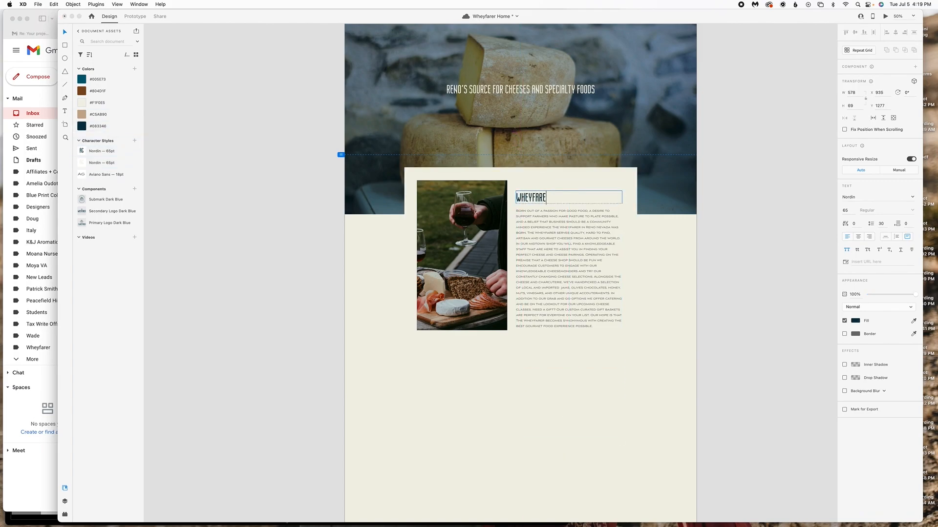
- Group the "About the Wheyfarer" heading with its paragraph and color the paragraph dark blue
click(562, 234)
shift+click(555, 198)
key(super+g)
double_click(555, 229)
click(82, 126)
- Reposition the about text group beside the photo and widen its paragraph's text box slightly
scroll(568, 294, up, 1)
drag(600, 314, 547, 315)
shift+click(481, 312)
click(740, 339)
scroll(740, 338, down, 2)
double_click(594, 271)
drag(624, 273, 628, 273)
drag(572, 334, 572, 328)
click(739, 281)
drag(587, 269, 587, 272)
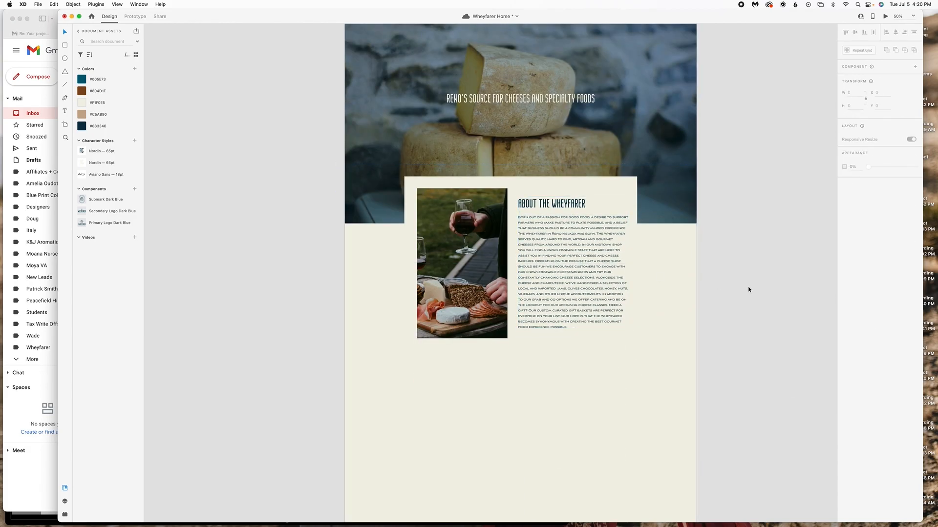
- Move the about text group off the artboard onto the empty canvas beside it
click(735, 297)
drag(542, 293, 775, 349)
scroll(775, 349, right, 2)
- Widen the cream about panel to about 1430 px and center it horizontally on the artboard
click(513, 289)
drag(346, 263, 317, 262)
click(895, 32)
click(719, 107)
- Resize the about photo to 600 × 600 px and place it near the cream panel's upper-left corner
drag(404, 269, 463, 264)
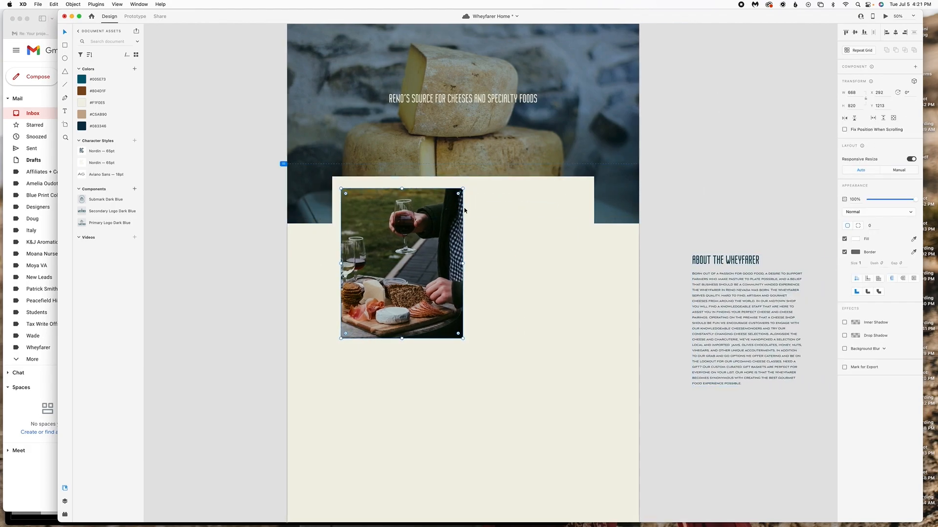
click(852, 93)
text(600)
key(Tab)
text(600)
key(Return)
drag(374, 244, 376, 243)
- Shorten the cream panel to fit around the square photo and adjust the photo's placement within it
click(469, 305)
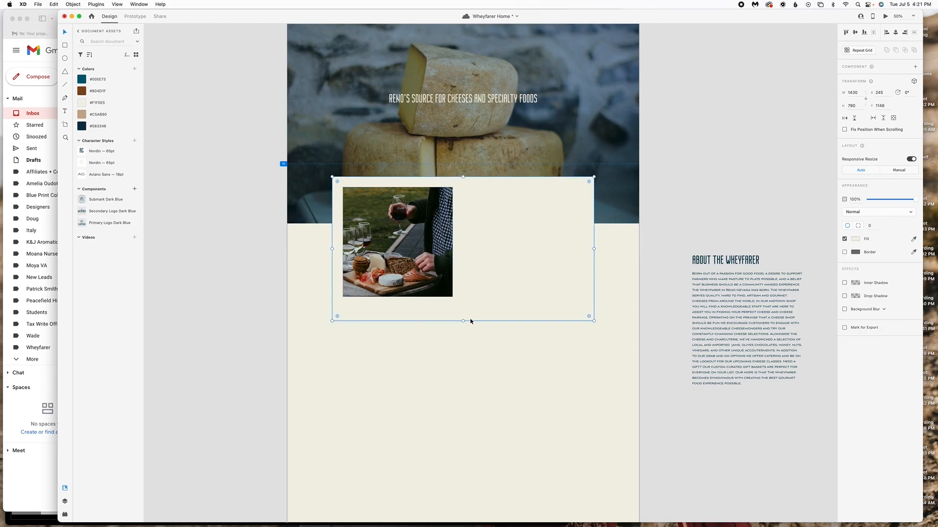
drag(464, 321, 464, 312)
drag(398, 244, 399, 246)
scroll(245, 274, right, 2)
- Duplicate the square photo beside itself and replace the copy's fill with tan #C5AB90
drag(323, 228, 432, 228)
click(81, 91)
scroll(199, 151, up, 3)
click(81, 114)
drag(454, 319, 459, 317)
click(599, 289)
- Fine-tune the gap between the photo and the tan square and center the pair in the cream panel
scroll(599, 288, down, 4)
drag(460, 264, 463, 264)
shift+click(381, 234)
drag(438, 235, 435, 235)
click(717, 172)
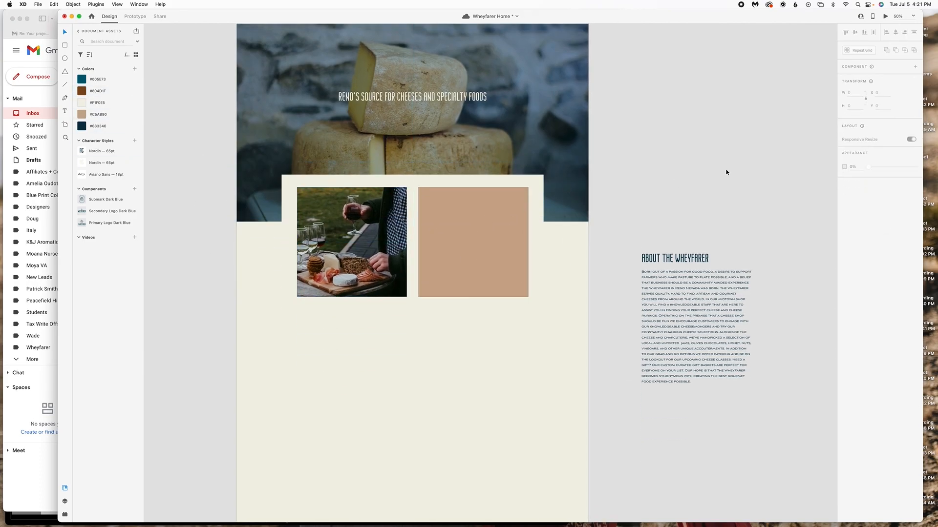
scroll(717, 170, up, 5)
scroll(695, 287, down, 5)
click(695, 287)
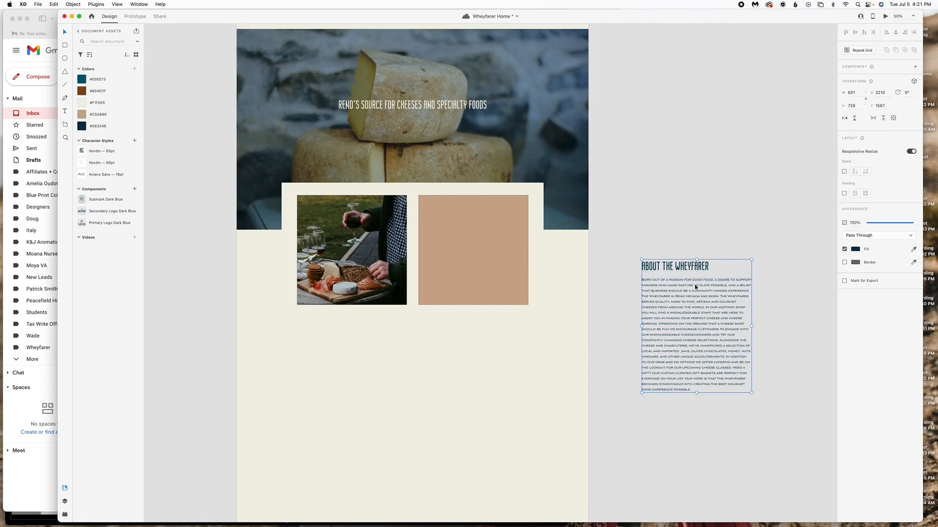
scroll(449, 214, down, 1)
double_click(661, 262)
drag(661, 262, 560, 253)
key(super+z)
- Ungroup the about text, place its heading on the tan square in cream #F1F0E5, and fit its text box
right_click(652, 285)
click(676, 364)
drag(661, 262, 459, 206)
click(82, 103)
click(634, 236)
drag(531, 206, 484, 216)
- Copy the about paragraph's first sentence into a new text box below the heading, using Aviano Sans 18pt
click(614, 274)
key(super+c)
click(64, 111)
drag(425, 226, 509, 287)
key(super+v)
key(super+a)
click(106, 174)
- Color the pasted sentence cream and fit its box under the heading at about 475 px wide
click(64, 32)
click(82, 103)
click(620, 239)
click(488, 246)
drag(509, 241, 513, 241)
drag(471, 246, 472, 248)
- Draw a borderless button rectangle of about 247 × 61 px below the sentence on the tan square
scroll(474, 222, down, 3)
key(r)
drag(426, 228, 472, 239)
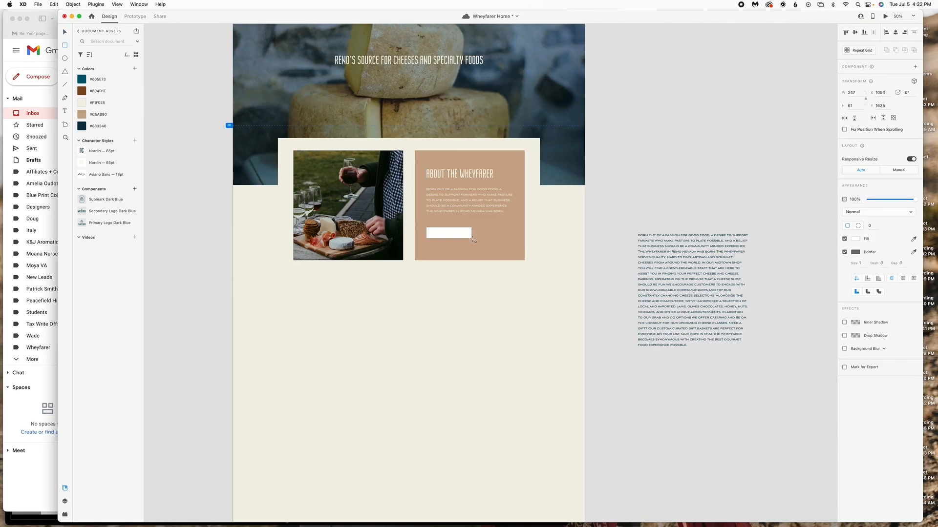
click(844, 252)
click(620, 239)
- Fill the button rectangle with teal #005E75, enlarge it and lower it slightly beneath the sentence
scroll(461, 384, up, 10)
click(461, 385)
click(82, 79)
click(548, 366)
drag(461, 391, 461, 395)
click(468, 365)
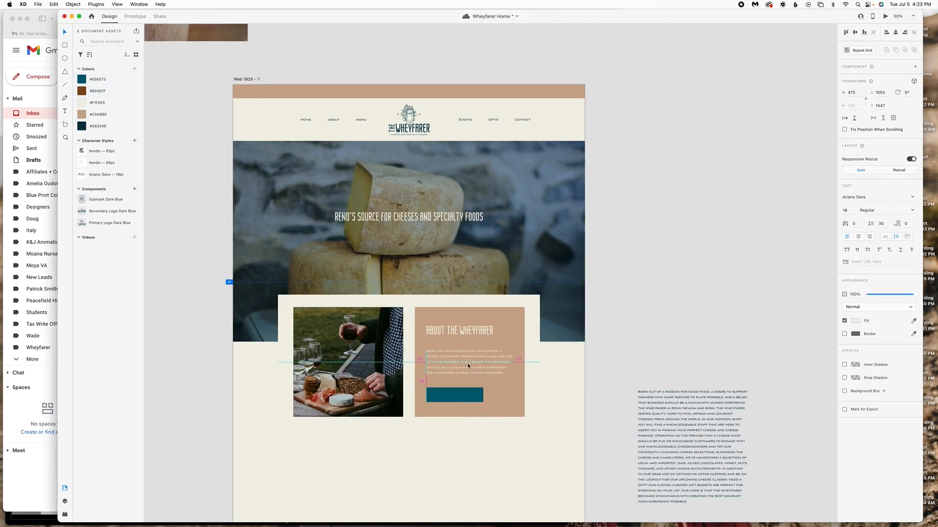
- Raise the about sentence closer to its heading and move the teal button rectangle up beneath it
drag(506, 363, 505, 356)
drag(454, 395, 454, 388)
click(634, 302)
click(459, 360)
click(635, 312)
- Add a cream "Read more" label in 25 pt Aviano Sans and place it on the teal button
click(65, 112)
click(454, 473)
text(Read more)
key(super+a)
drag(468, 471, 457, 387)
click(855, 320)
click(767, 280)
click(82, 103)
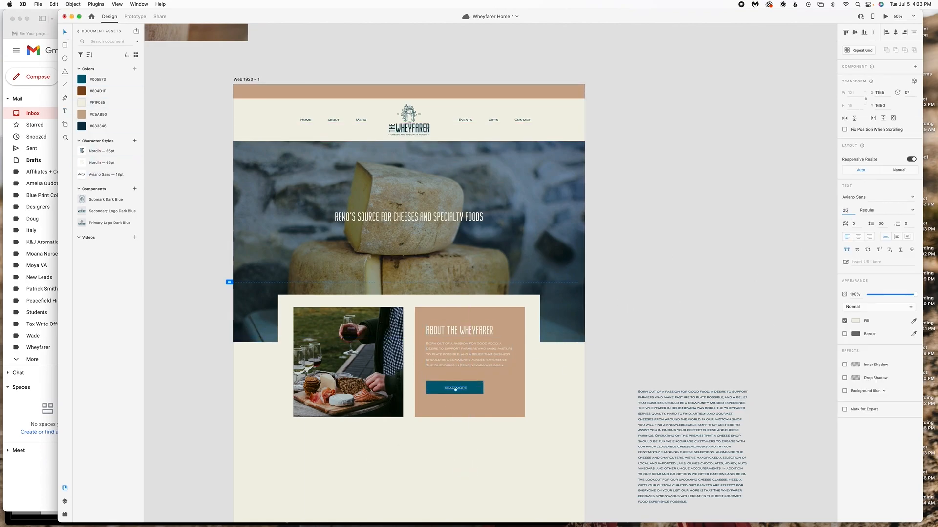
- Group the label with its button and reposition heading, sentence and button together, vertically centered on the tan square
shift+click(476, 387)
key(super+g)
shift+click(474, 355)
drag(485, 348, 485, 352)
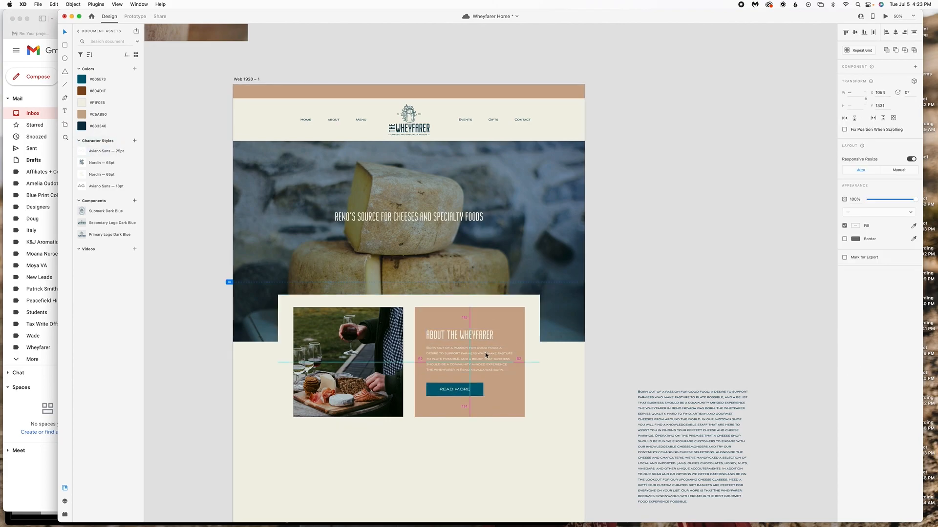
click(635, 312)
- Move the long paragraph below the about block, center its text, widen its box to about 1145 px and center it on the page
scroll(655, 313, down, 5)
drag(676, 310, 366, 373)
drag(436, 351, 522, 350)
click(858, 237)
drag(325, 351, 296, 352)
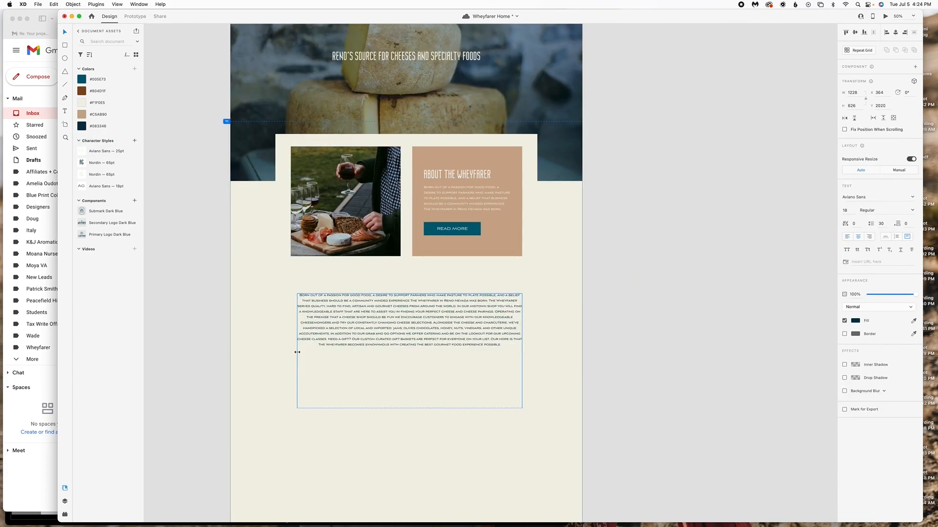
drag(412, 346, 412, 366)
drag(297, 342, 308, 341)
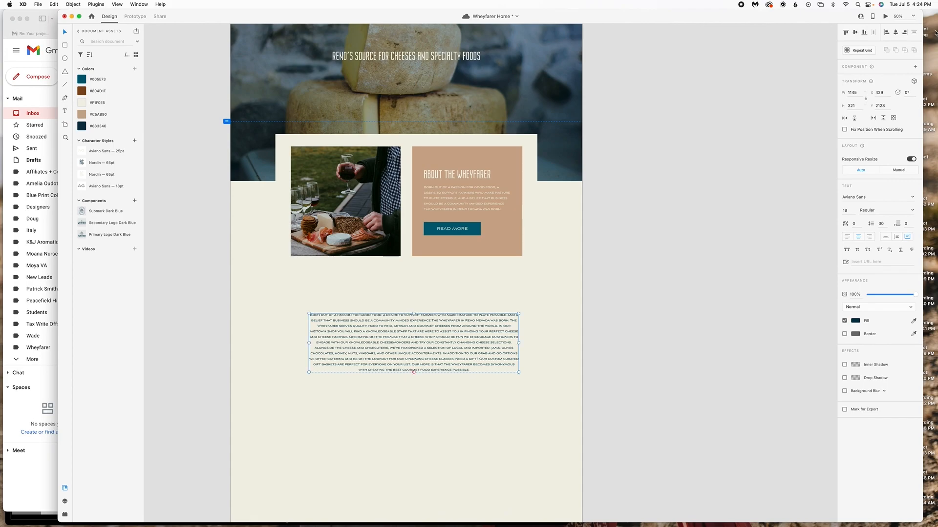
click(895, 32)
- Place a dark copy of the about heading above the paragraph, reword it "Why Visit Us" and delete the paragraph's opening sentence
scroll(452, 263, up, 4)
drag(446, 264, 458, 380)
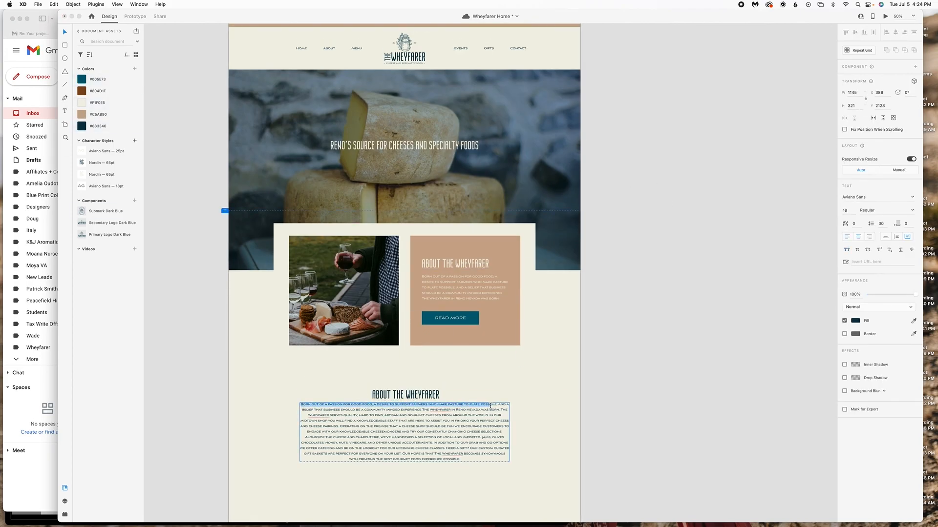
key(BackSpace)
double_click(413, 394)
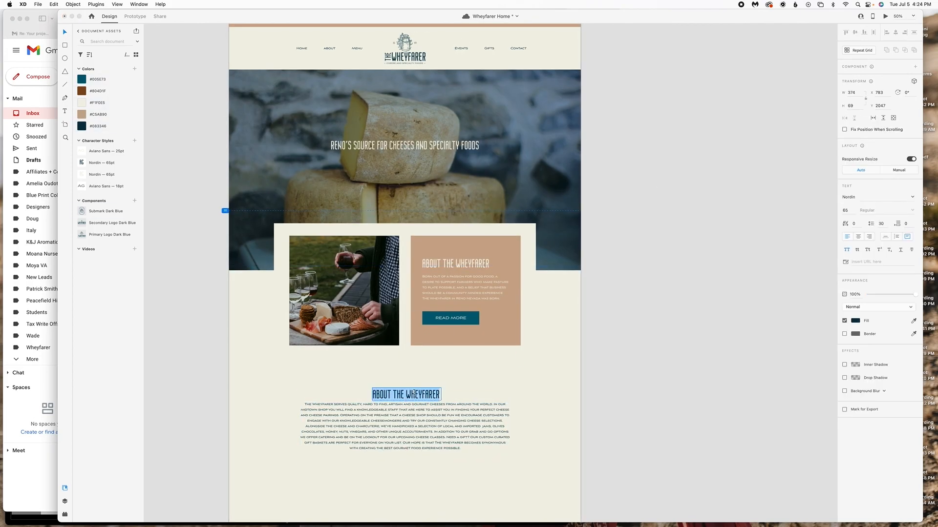
click(459, 426)
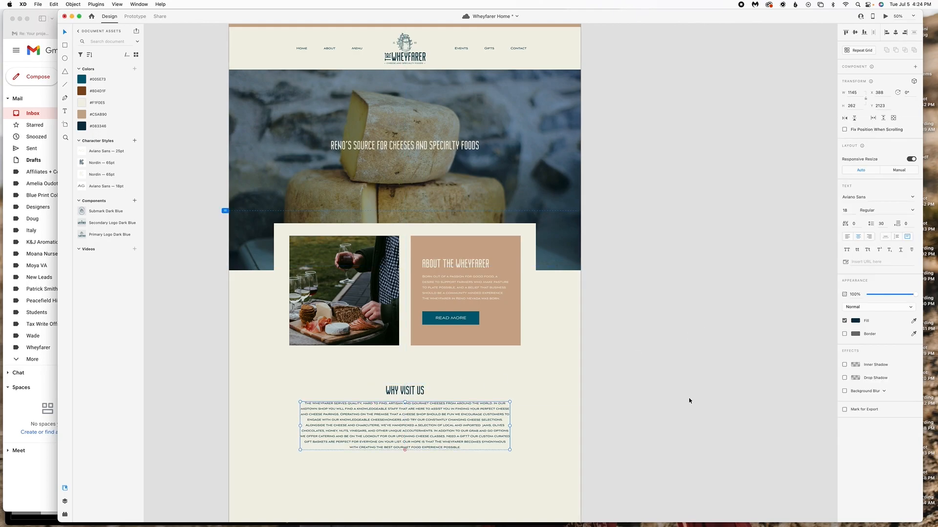
- Switch to Safari and review the Homepage document, reference tabs and the questionnaire's answers about preferred websites
click(600, 414)
scroll(580, 414, down, 3)
click(33, 469)
click(277, 283)
click(200, 34)
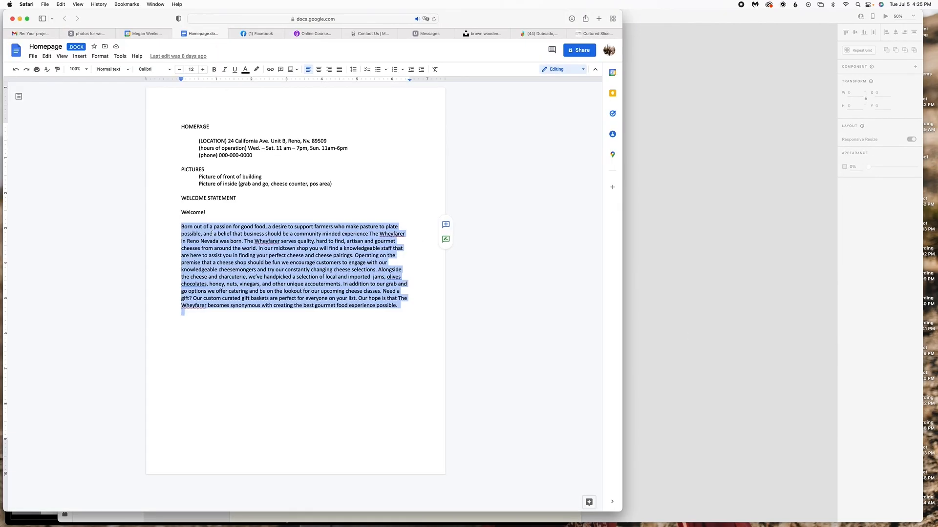
click(89, 33)
click(593, 33)
scroll(544, 299, down, 15)
click(539, 34)
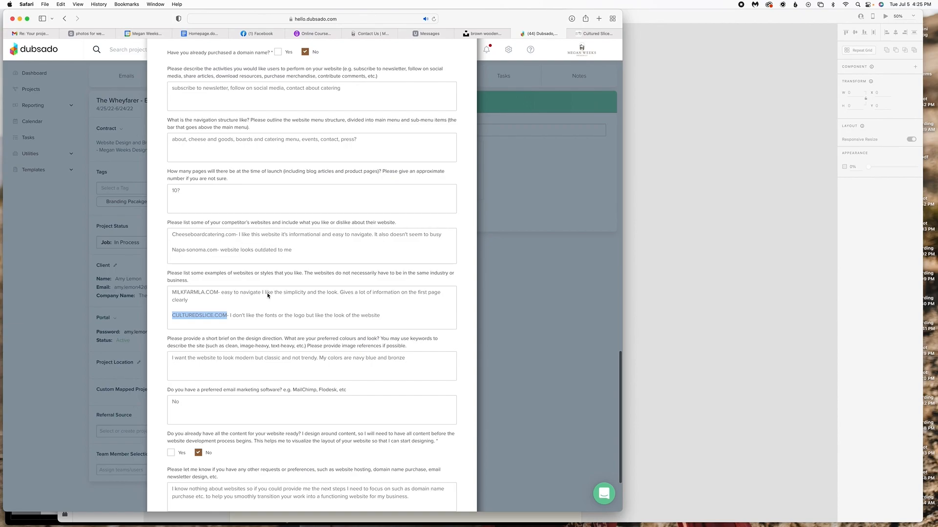
- Open milkfarmla.com in a new browser tab and examine its homepage content and layout
click(599, 18)
text(MILKFARMLA.COM-)
key(Return)
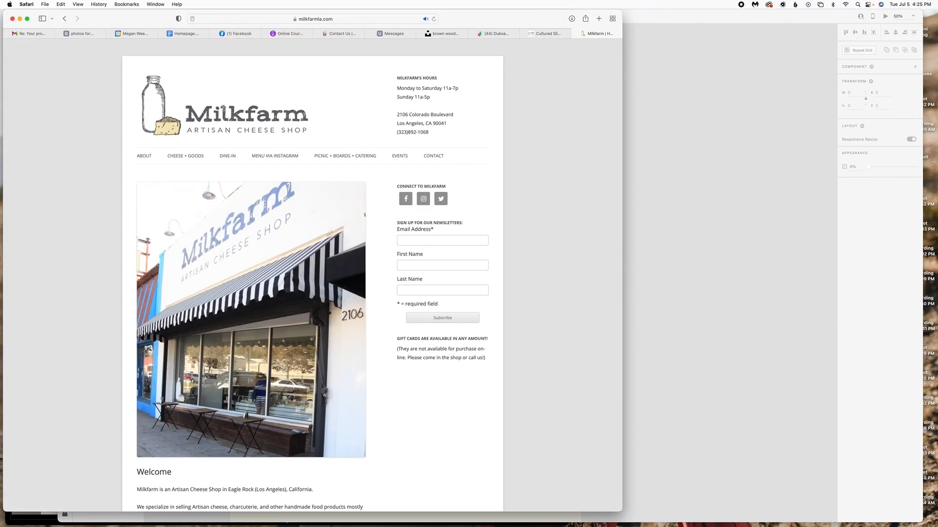
scroll(223, 108, down, 10)
click(493, 33)
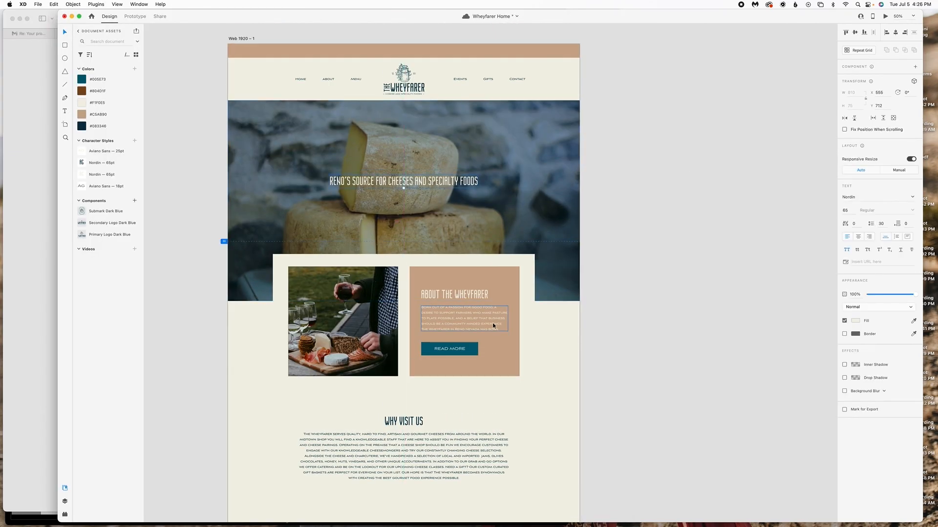
- Return to Adobe XD and add a small cream text label in 18 pt Aviano Sans on the tan top bar
click(606, 297)
scroll(606, 297, up, 2)
click(65, 110)
click(277, 94)
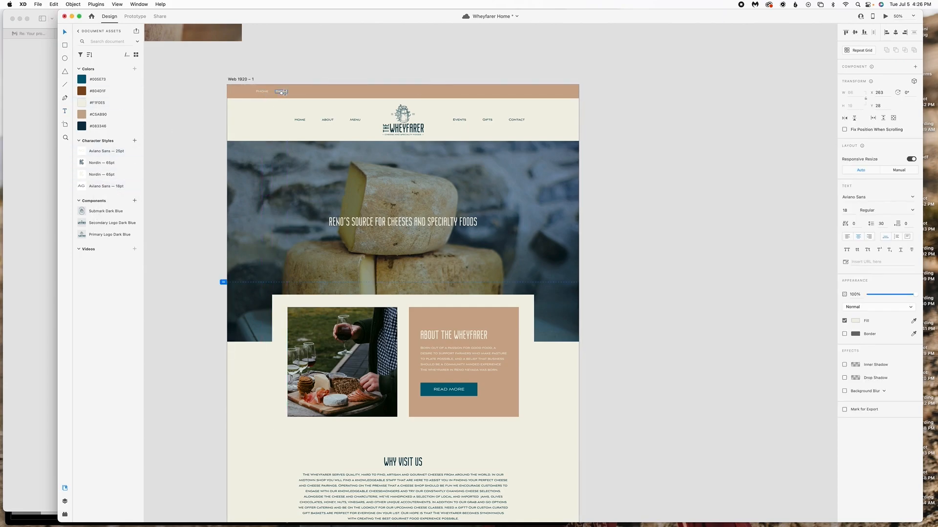
click(347, 75)
- Align the top bar's text labels vertically with each other, group them and adjust their position in the bar
click(262, 92)
shift+click(285, 92)
shift+click(546, 92)
click(855, 33)
key(super+g)
drag(540, 92, 541, 93)
shift+click(562, 94)
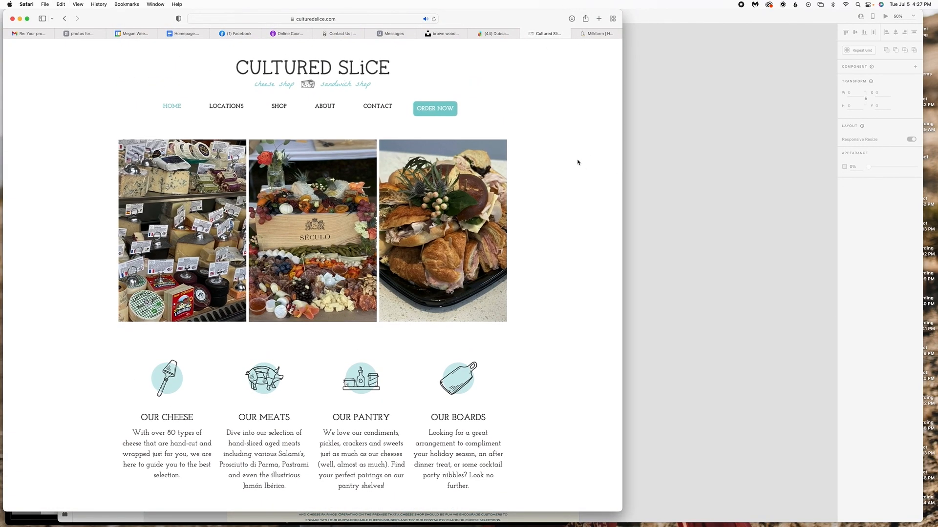
scroll(580, 161, down, 6)
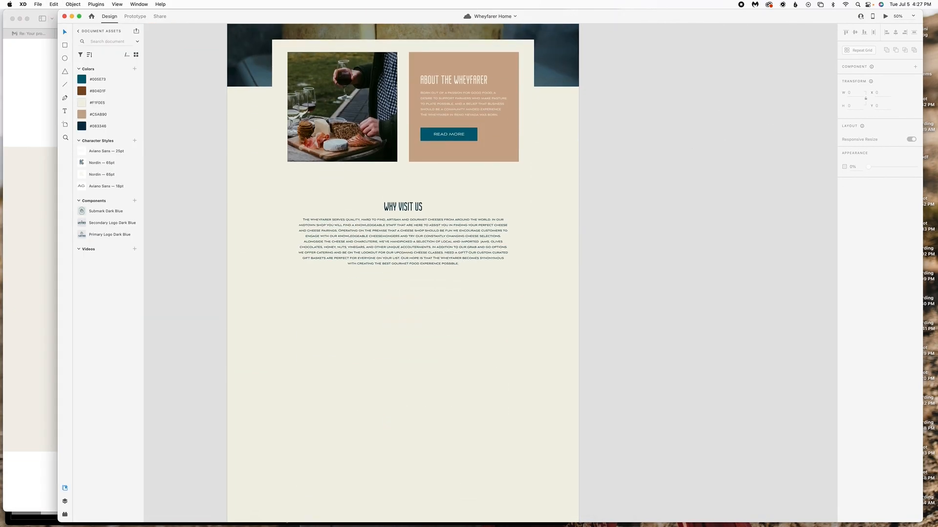
key(r)
drag(287, 288, 398, 385)
key(Delete)
- Duplicate the picnic photo below the paragraph, shrink it to about 398 px square and repeat it into a centered row of three
drag(342, 107, 342, 350)
drag(397, 404, 360, 367)
drag(317, 345, 399, 345)
mouse_move(399, 345)
mouse_down()
mouse_move(480, 344)
mouse_move(482, 332)
mouse_up()
click(896, 33)
click(634, 302)
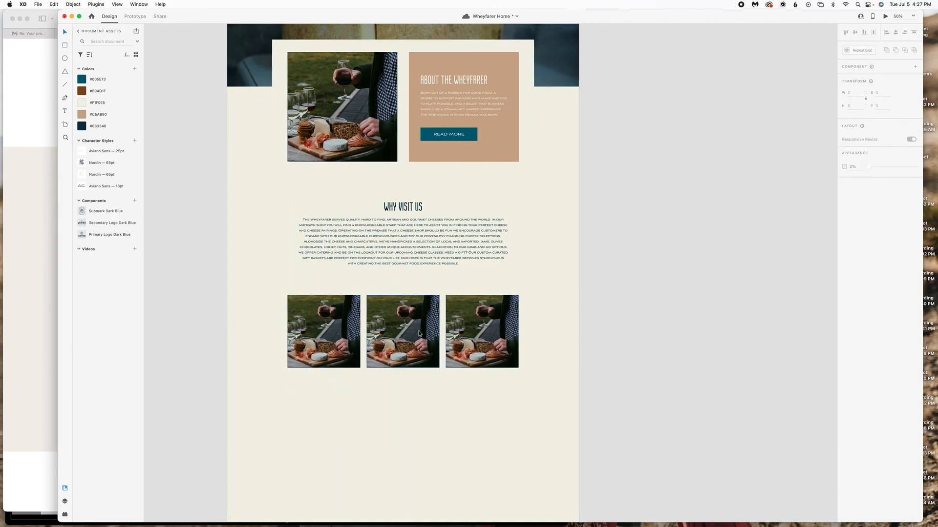
- Replace the first photo in the row of three with the close-up cheese photo
scroll(440, 332, up, 5)
click(394, 436)
click(326, 439)
drag(473, 436, 313, 379)
click(635, 390)
scroll(635, 390, down, 3)
click(523, 509)
click(651, 389)
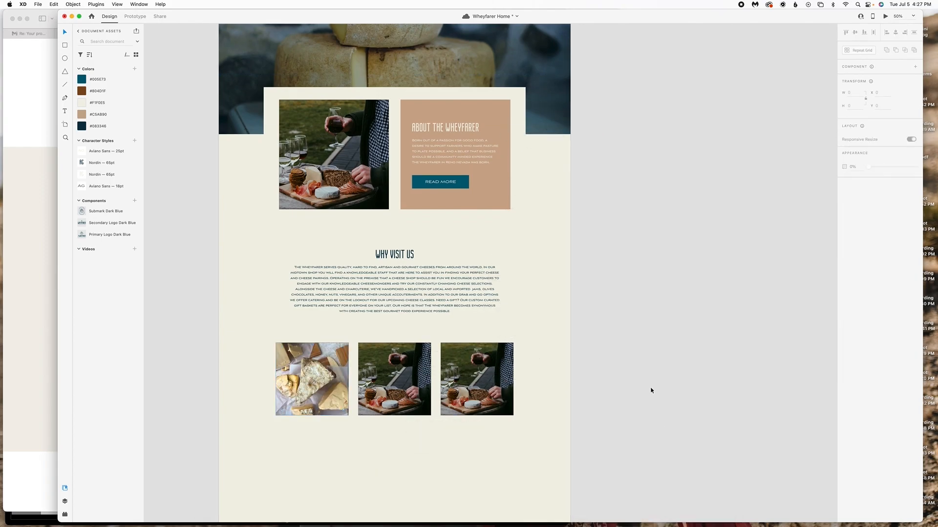
- Open the Wheyfarer Web Photos folder in Finder, browse its cheese images and move the window beside the artboard
scroll(651, 389, down, 3)
click(523, 508)
click(219, 508)
click(237, 278)
click(232, 321)
double_click(302, 254)
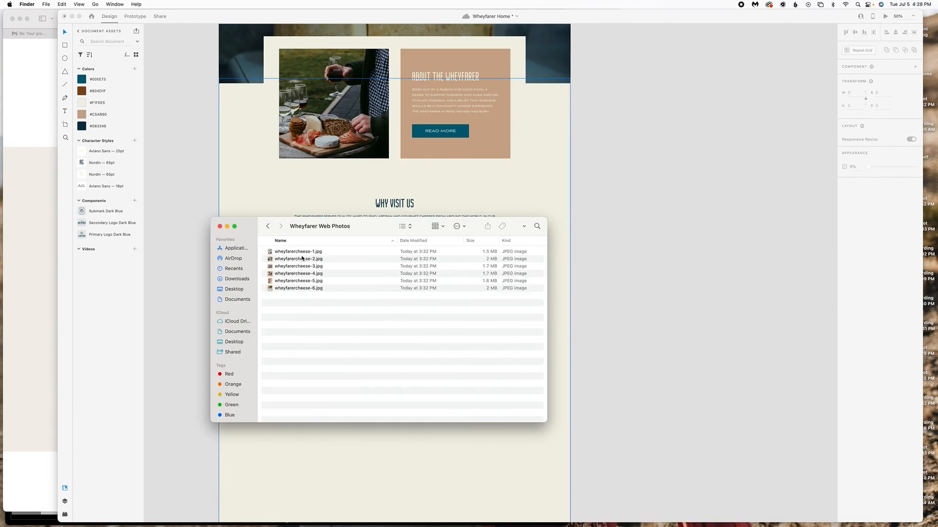
click(304, 259)
drag(381, 226, 736, 284)
- Try the picnic basket photo in the third frame of the photo row
click(640, 333)
drag(650, 339, 476, 330)
click(695, 331)
scroll(695, 330, up, 2)
scroll(695, 330, down, 5)
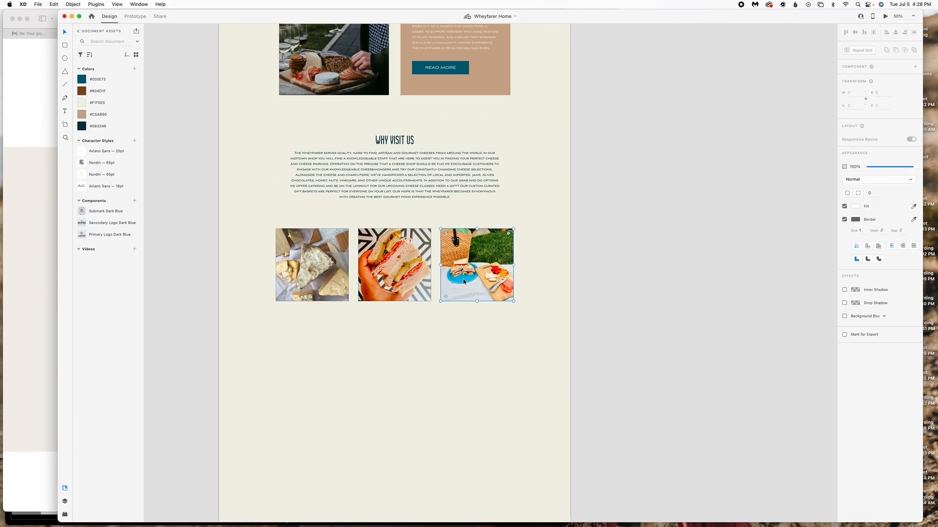
- Try the white cheese platter photo in the third frame and open the frame to adjust its crop
click(220, 508)
click(640, 338)
click(633, 316)
drag(633, 317, 477, 266)
double_click(477, 266)
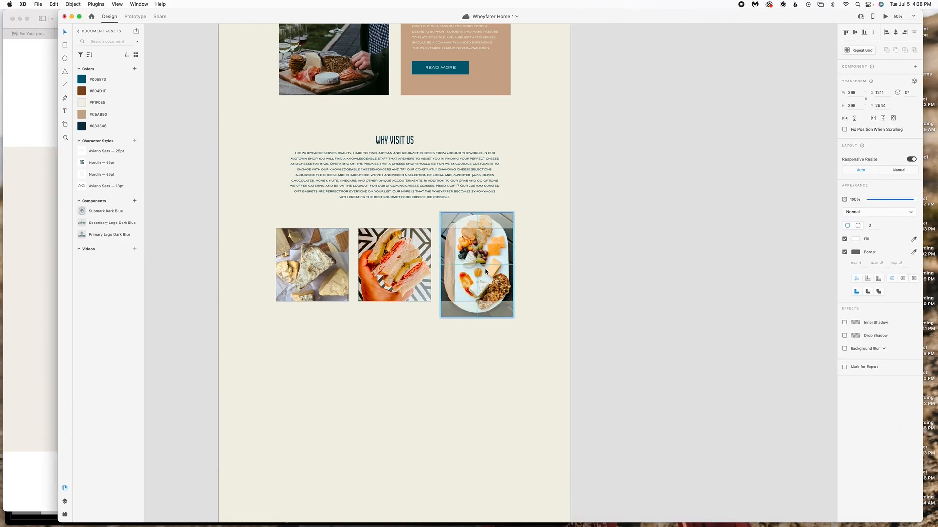
- Fill the middle frame with the fruit and charcuterie board photo and the third frame with the sandwich photo IMG_2733.jpeg
scroll(440, 303, up, 3)
click(398, 337)
click(524, 515)
drag(527, 425, 395, 324)
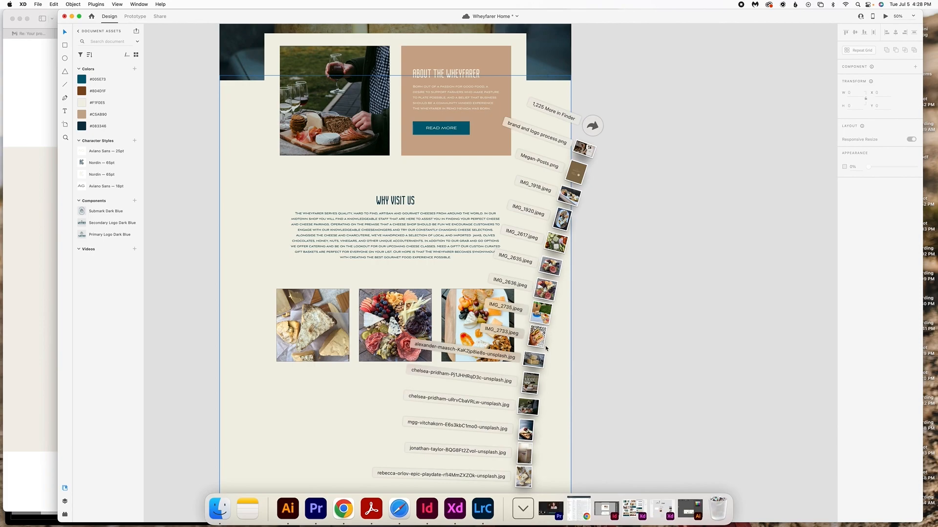
drag(538, 336, 477, 325)
- Shorten the page's cream background and the artboard below the photo row
scroll(638, 335, up, 3)
scroll(634, 354, down, 2)
scroll(649, 337, up, 4)
scroll(444, 295, left, 1)
scroll(697, 127, down, 7)
key(super+minus)
click(430, 327)
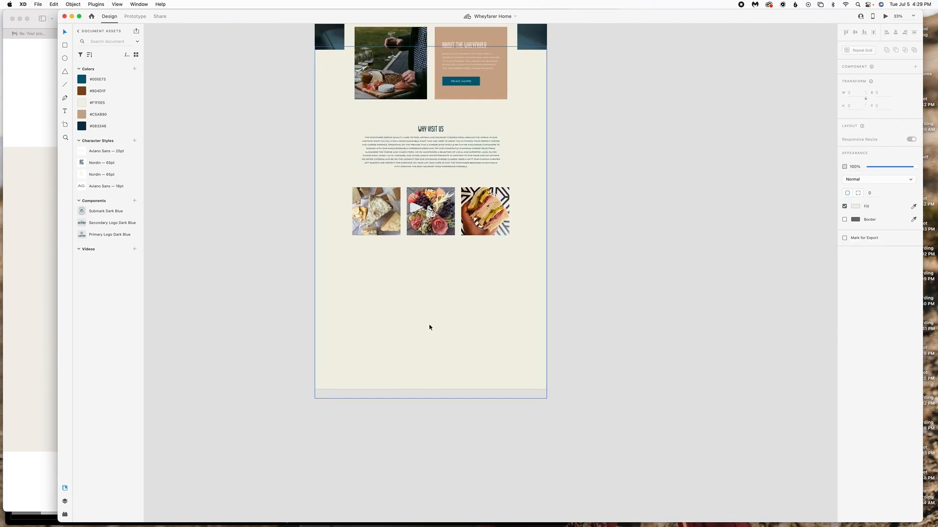
double_click(431, 356)
drag(431, 398, 431, 349)
click(431, 298)
drag(431, 318, 431, 349)
- Draw a full-width footer rectangle along the bottom of the page and fill it with the tan brand color
click(244, 210)
drag(315, 313, 546, 349)
click(82, 114)
- Place the Submark Dark Blue logo component in the center of the tan footer
scroll(455, 374, up, 1)
drag(105, 211, 431, 329)
scroll(454, 374, up, 1)
click(454, 358)
drag(432, 357, 433, 353)
click(682, 299)
- Add a navy "Home" link beside the footer logo and duplicate it directly beneath for the "About" link
scroll(683, 300, up, 3)
key(super+plus)
key(super+plus)
scroll(682, 300, down, 5)
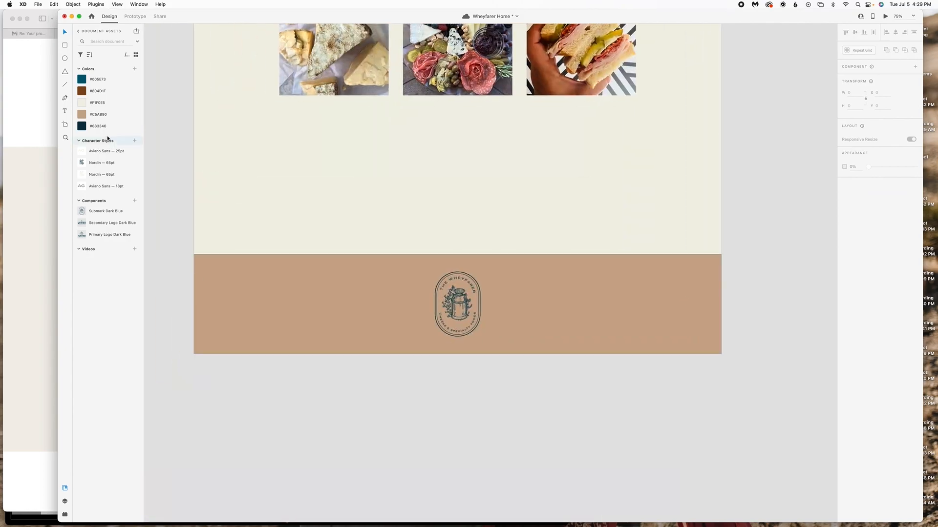
click(234, 285)
text(Home)
key(super+a)
click(81, 126)
click(278, 272)
drag(241, 284, 268, 288)
drag(268, 288, 269, 295)
double_click(268, 295)
- Switch to the mail in Safari and review the attached client documents, including the Events file
click(31, 352)
click(221, 131)
click(15, 49)
click(270, 291)
scroll(270, 292, down, 5)
click(15, 49)
click(436, 292)
- Return to the mockup and extend the footer link column with copies reading "Menu" and "Events"
click(678, 390)
drag(270, 306, 270, 313)
double_click(270, 313)
text(Events)
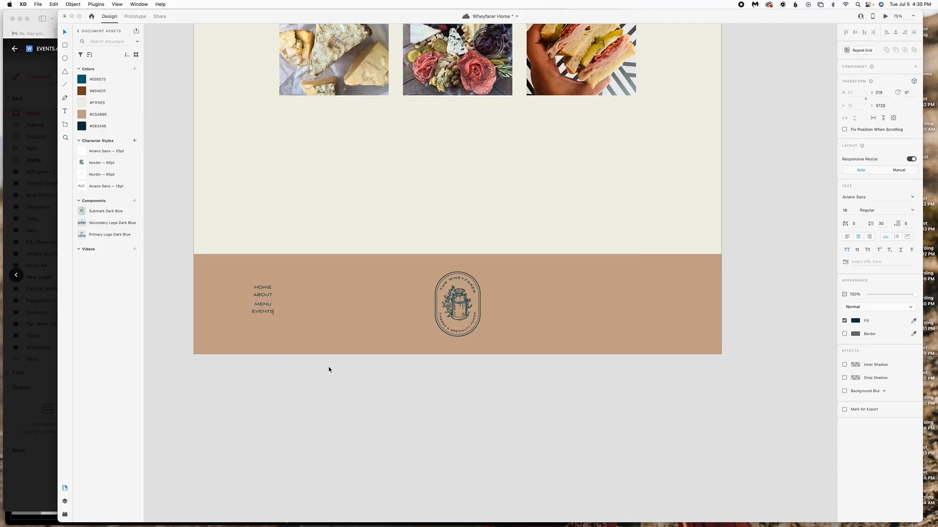
- Group the four footer links, color them navy and shift the group slightly toward the logo
key(super+g)
click(81, 126)
drag(262, 305, 266, 305)
click(324, 376)
- Duplicate the footer link group to just below the footer, past the logo, and ungroup the copy
scroll(324, 376, up, 1)
scroll(332, 374, left, 2)
drag(231, 334, 409, 412)
key(super+z)
drag(300, 312, 555, 403)
right_click(555, 403)
click(570, 427)
- Copy the shop's address from the Homepage document and paste it over a duplicated footer text in the mockup
click(30, 352)
click(183, 34)
drag(228, 141, 329, 141)
key(super+c)
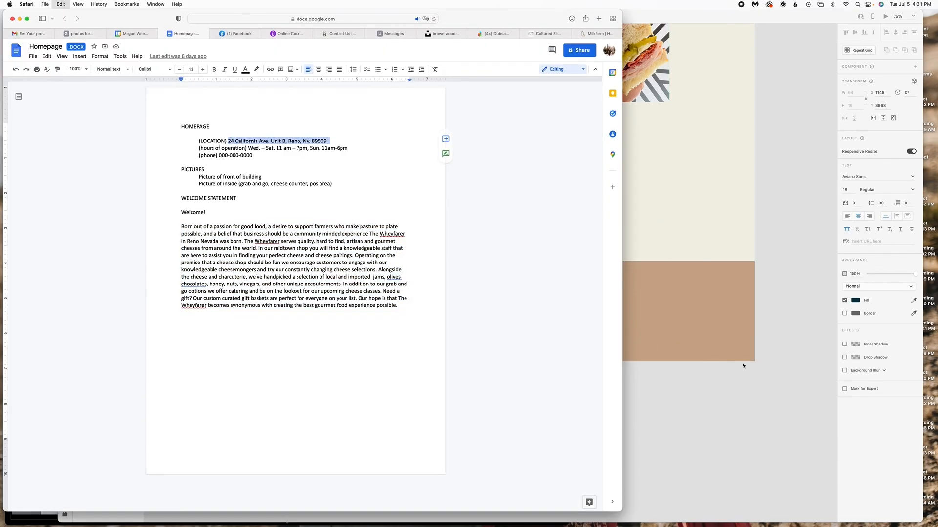
click(570, 387)
key(super+v)
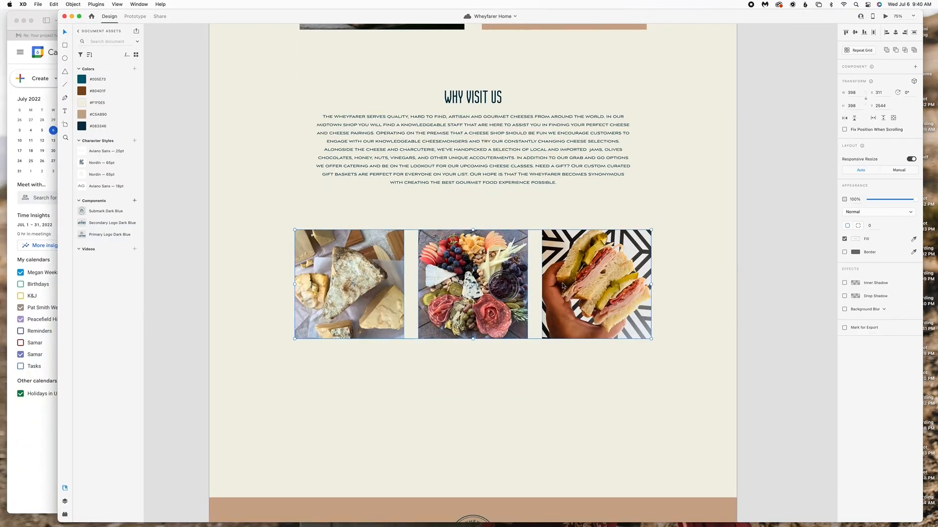
- Fill the three overlay squares covering the photo row with navy and lower their opacity to 32%
click(81, 126)
drag(915, 200, 884, 202)
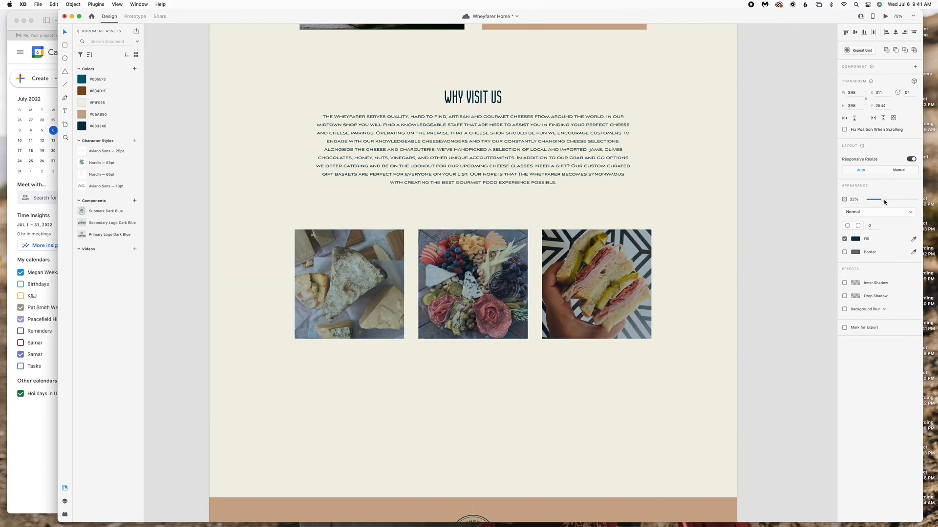
- Label the three photos in the row ABOUT, EVENTS and MENU with cream Nordin 65 text centered on each
key(t)
click(309, 386)
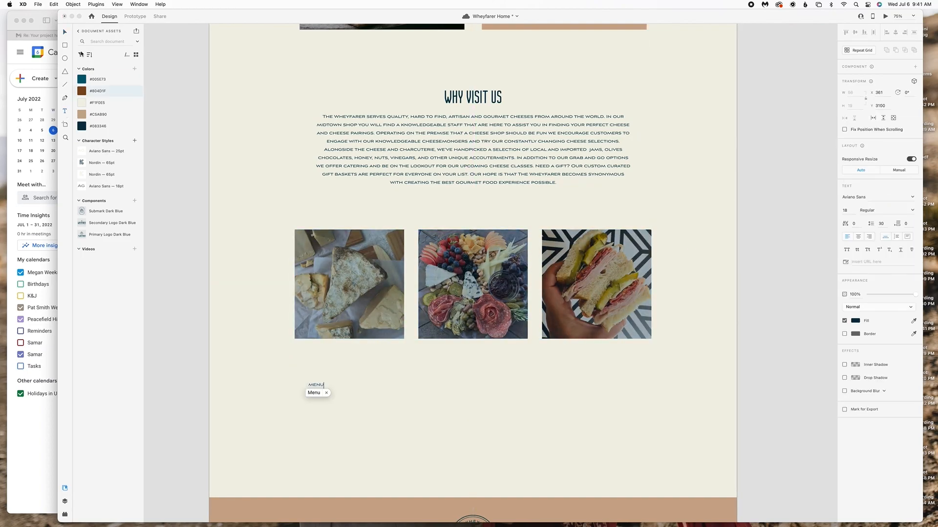
drag(350, 293, 353, 290)
drag(353, 290, 475, 290)
double_click(476, 289)
text(EVENTS)
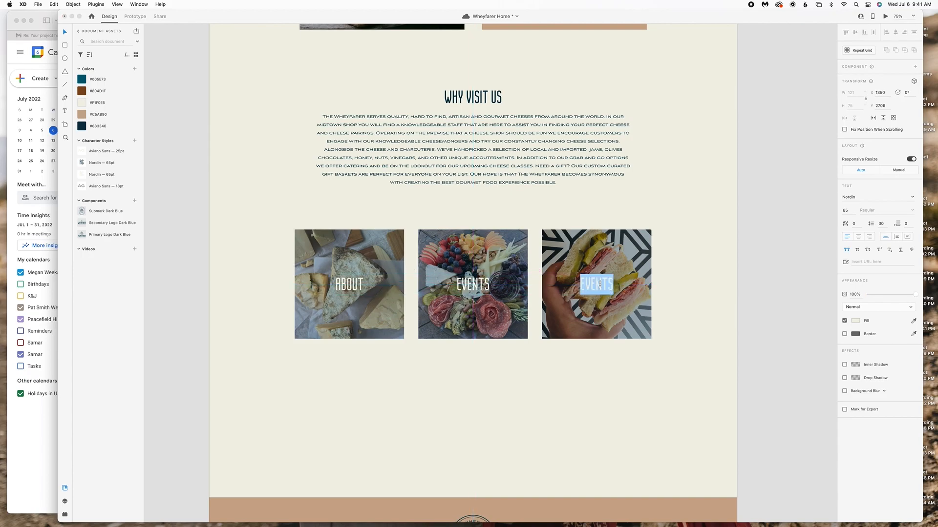
- Raise the opacity of the navy overlays covering the three photos slightly
click(627, 315)
shift+click(505, 315)
drag(885, 200, 892, 201)
click(733, 329)
scroll(733, 328, up, 4)
scroll(733, 328, down, 5)
- Draw a cream box about 267 by 66 px over the ABOUT photo's lower edge and duplicate it onto the other two photos
key(r)
mouse_move(311, 305)
mouse_down()
mouse_move(385, 322)
mouse_move(363, 319)
mouse_up()
key(v)
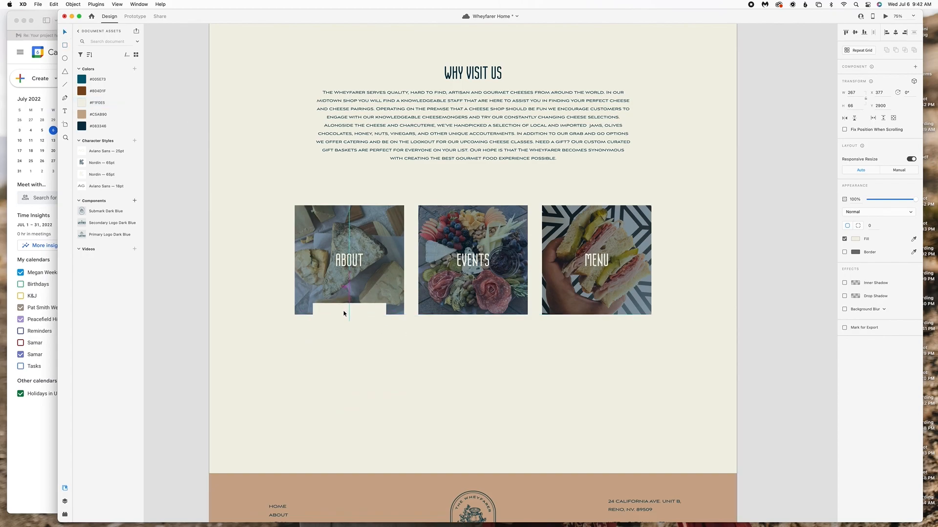
drag(463, 317, 586, 317)
- Add LEARN MORE in the Aviano Sans 25pt style to each of the three cream boxes
click(65, 111)
click(356, 374)
text(LEARN MORE)
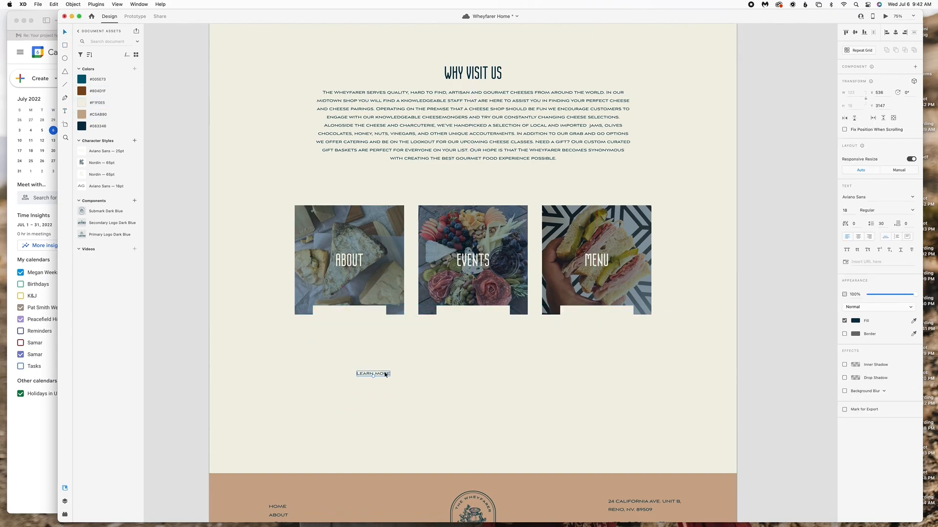
scroll(362, 323, up, 5)
scroll(361, 322, down, 4)
click(106, 151)
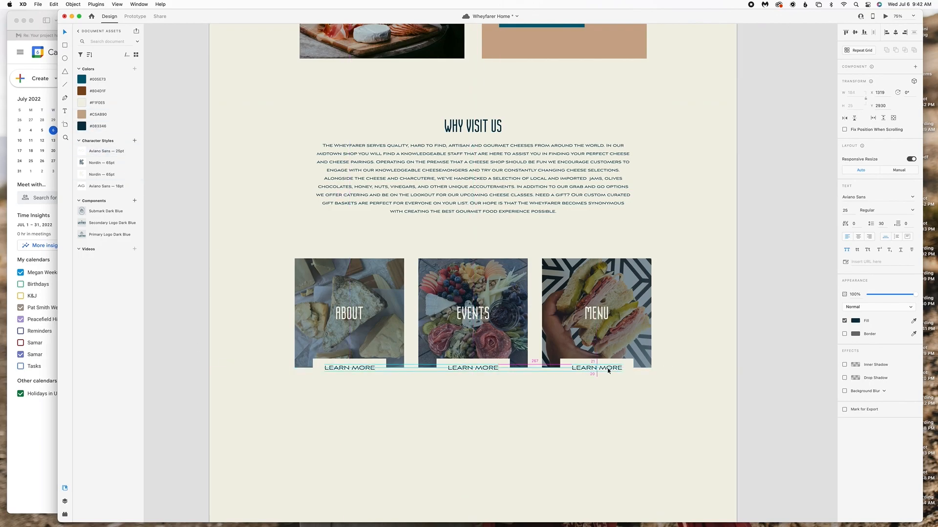
- Reword the three box labels as HOW IT STARTED, SEE WHAT'S HAPPENING and EXPLORE
click(760, 389)
scroll(760, 389, up, 3)
scroll(760, 389, down, 3)
double_click(471, 346)
text(EXPLORE)
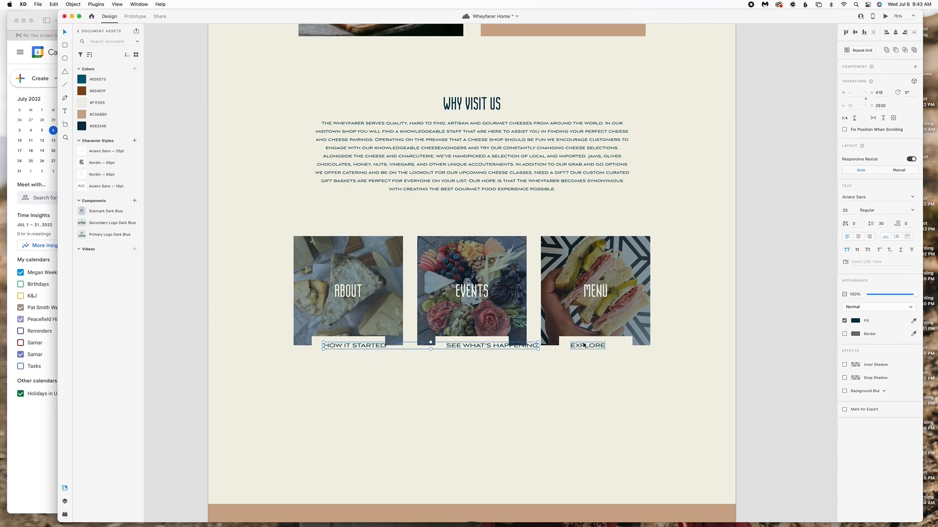
- Apply the Aviano Sans 18pt style to the three box labels and reposition them over their boxes
click(106, 186)
click(475, 346)
drag(586, 347, 585, 349)
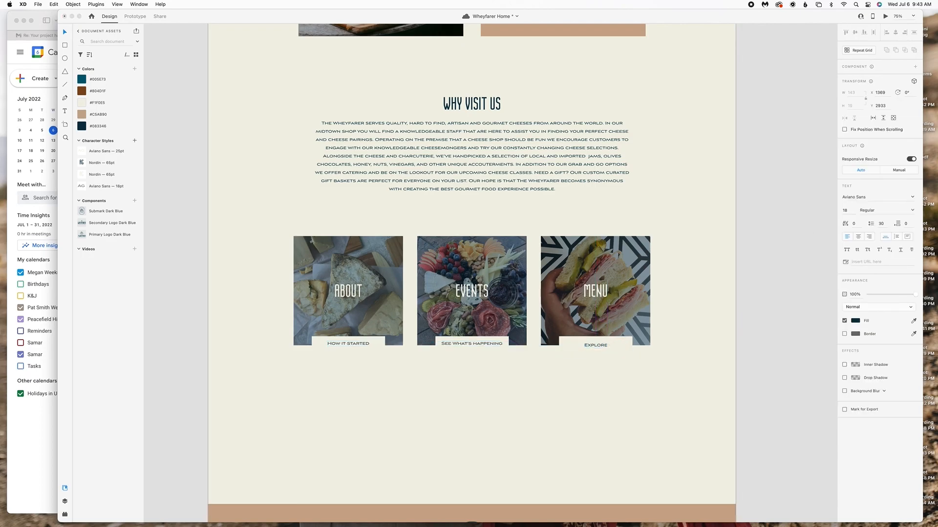
- Extend the third label to EXPLORE THE MENU and center each label in its cream box
click(467, 348)
click(357, 344)
click(480, 349)
shift+click(480, 344)
click(854, 33)
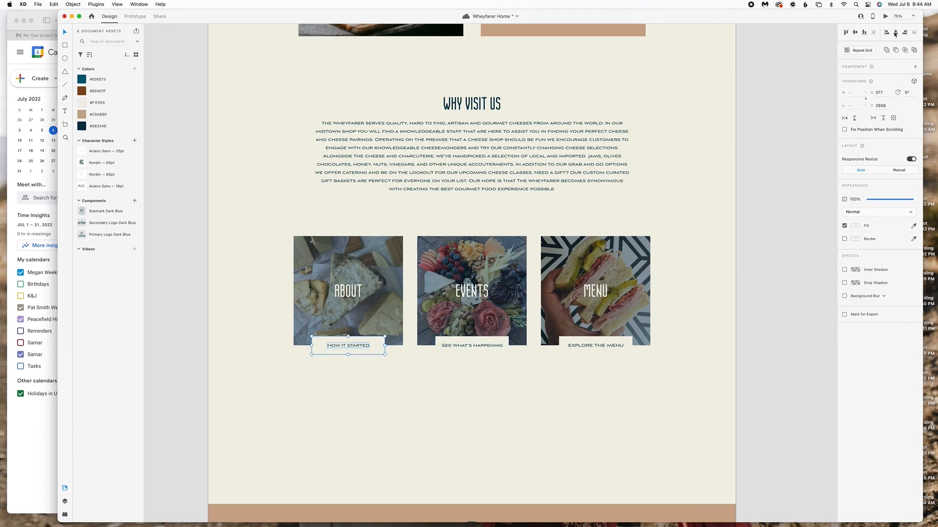
- Draw a thin teal underline about 176 px wide beneath HOW IT STARTED and copy it under the other two labels
scroll(781, 408, down, 3)
click(322, 300)
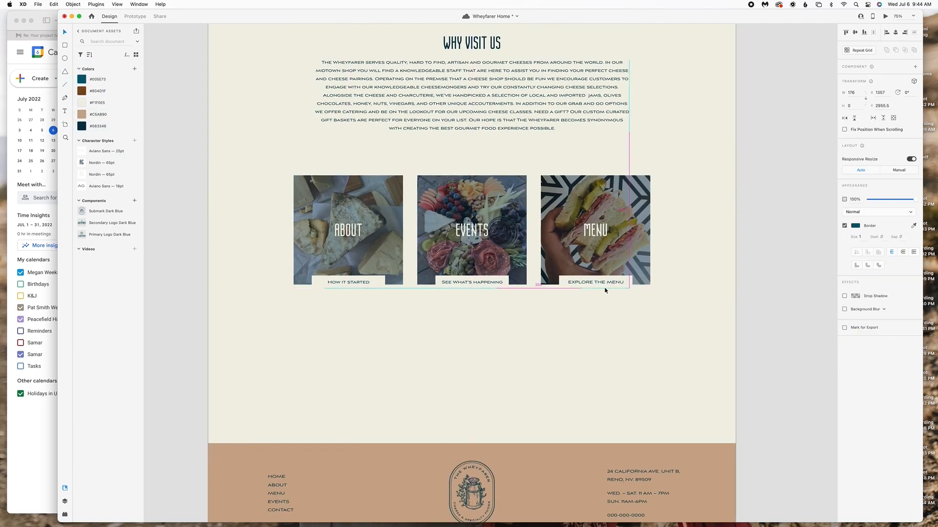
click(626, 316)
key(Escape)
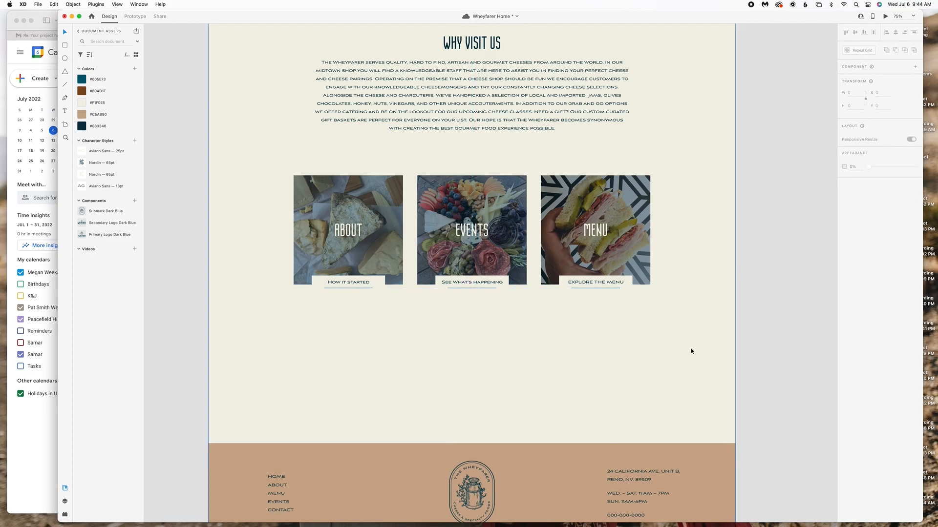
- Draw a full-width rectangle about 1920 by 474 px filling the space between the photo row and the footer
key(super+Tab)
click(747, 300)
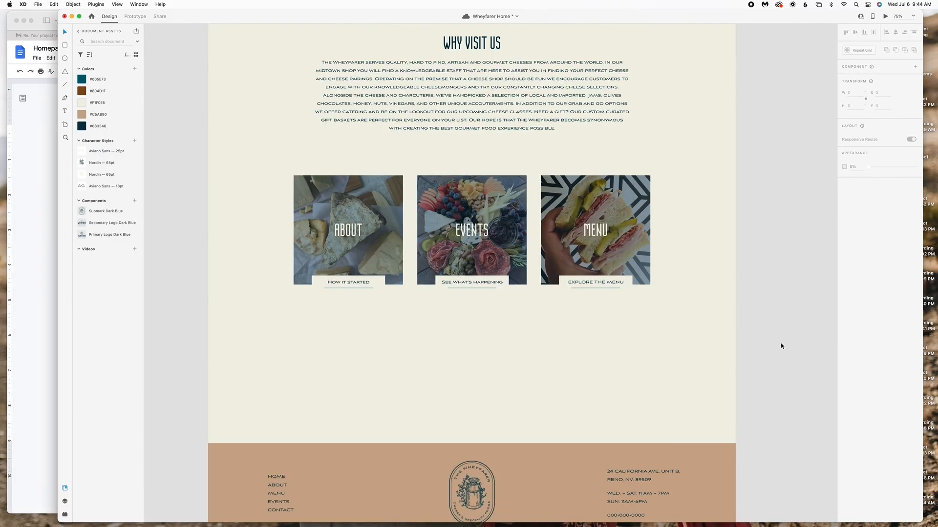
drag(209, 314, 735, 444)
- Switch to Safari and look through the Cultured Slice and Milkfarm websites for ideas on the section above the footer
key(super+Tab)
click(548, 35)
scroll(528, 254, down, 20)
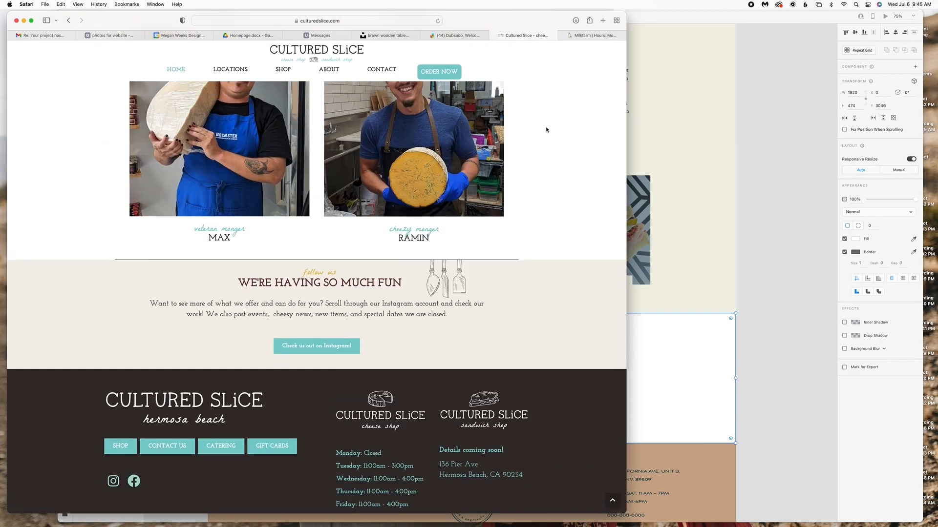
click(586, 36)
mouse_move(154, 163)
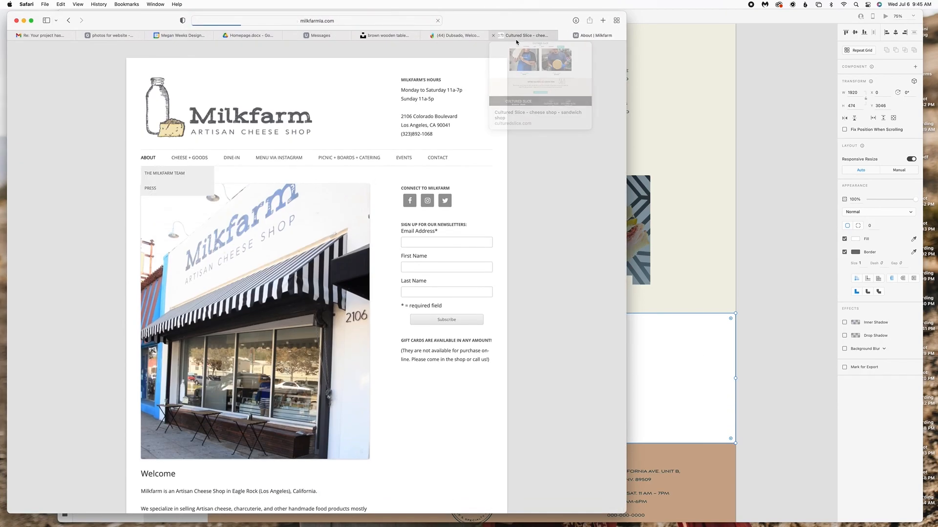
- Lower the upper edge of the white rectangle above the footer slightly and remove its border
click(652, 375)
drag(736, 314, 736, 322)
click(845, 252)
click(173, 85)
- Nudge the Why Visit Us paragraph down slightly, keeping it centered on the page
key(super+minus)
key(super+minus)
scroll(483, 273, up, 3)
drag(482, 270, 482, 274)
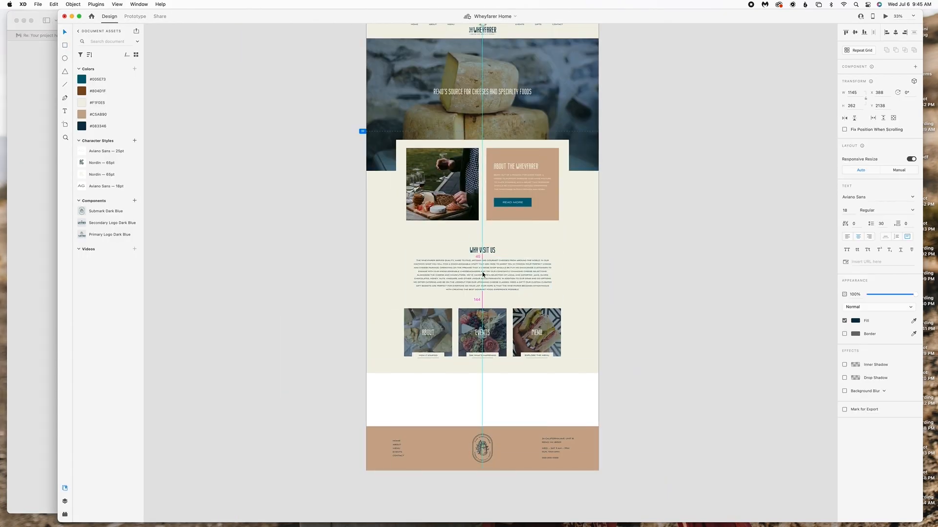
- Place the photo of cheese, grapes and olives into the white rectangle above the footer and fit it to the band
scroll(482, 274, down, 3)
click(635, 313)
mouse_move(538, 518)
click(509, 509)
drag(540, 299, 556, 308)
key(super+plus)
drag(478, 317, 524, 375)
- Fill the overlay covering the cheese photo band with navy #083346 and lower its opacity to 35%
click(708, 337)
click(97, 126)
drag(914, 199, 884, 201)
scroll(732, 316, up, 5)
scroll(732, 316, down, 3)
scroll(733, 308, up, 5)
scroll(732, 307, down, 3)
scroll(733, 308, down, 1)
- Apply a blur effect to the cheese photo in the band above the footer
click(903, 213)
click(732, 307)
click(844, 310)
click(844, 310)
mouse_move(626, 428)
mouse_down()
mouse_move(626, 442)
mouse_move(623, 432)
mouse_up()
click(626, 401)
click(845, 309)
click(882, 309)
click(878, 318)
click(881, 320)
click(752, 322)
scroll(756, 418, down, 1)
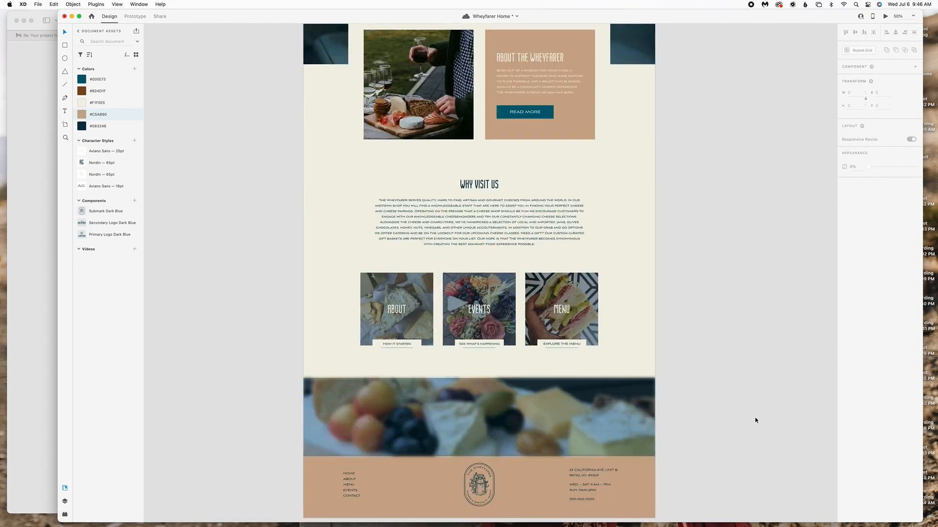
- Reposition the cheese photo within the band above the footer and fine-tune its blur amount
key(super+plus)
scroll(756, 419, down, 6)
drag(700, 342, 699, 370)
click(701, 292)
drag(880, 321, 879, 321)
drag(550, 357, 552, 329)
- Place a copy of the thin teal underline beneath the WHY VISIT US heading and center both on the page
scroll(478, 277, up, 5)
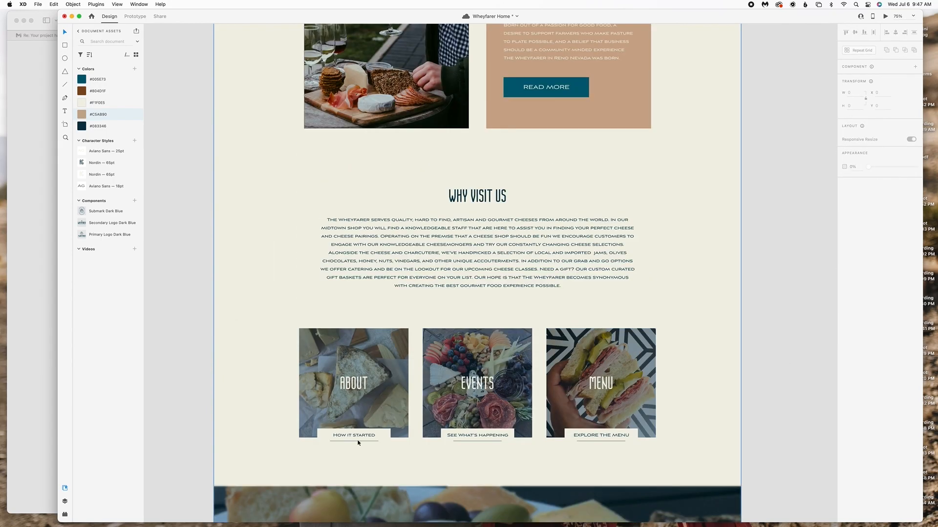
click(484, 207)
click(896, 34)
drag(521, 206, 509, 207)
drag(493, 196, 493, 194)
click(723, 191)
scroll(498, 285, up, 3)
click(498, 283)
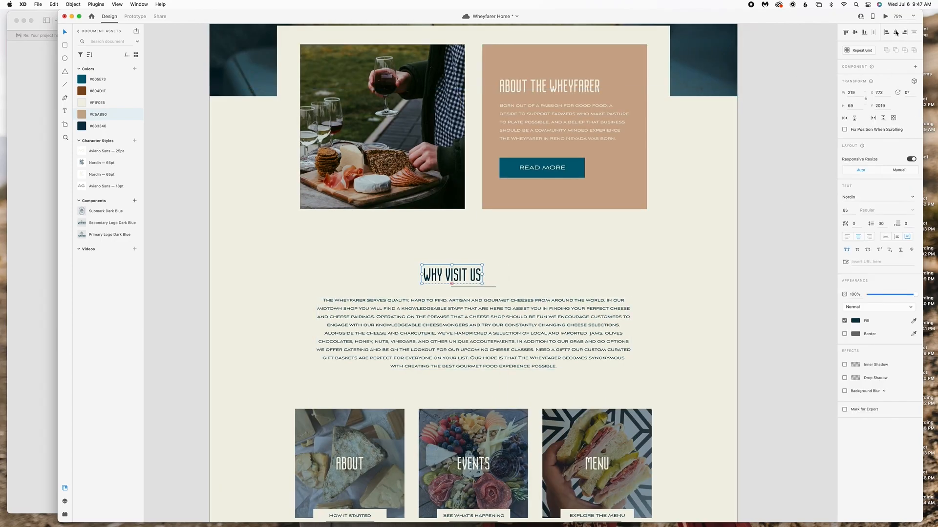
click(895, 33)
- Copy the underline beneath the ABOUT THE WHEYFARER heading, align it with the heading's start and set its border size to 3
scroll(555, 267, up, 4)
drag(535, 197, 536, 185)
drag(536, 208, 535, 199)
click(860, 236)
text(3)
key(Return)
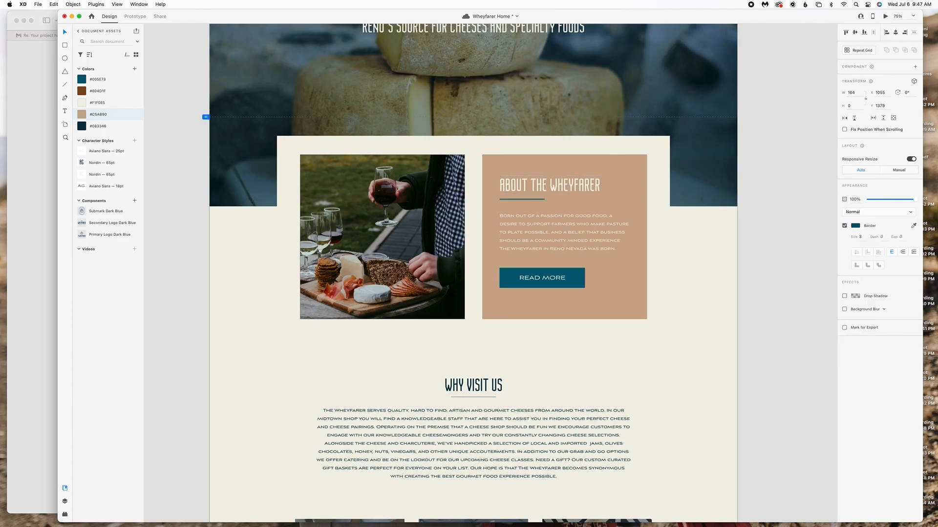
- Shorten the underline beneath the ABOUT THE WHEYFARER heading from its far end
click(610, 395)
scroll(610, 395, down, 5)
click(522, 71)
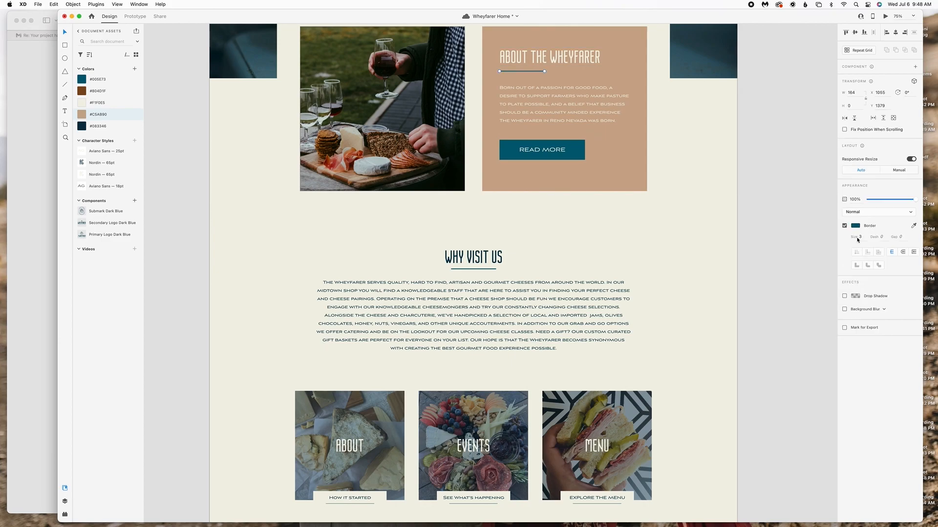
drag(545, 72, 528, 72)
click(531, 215)
- Set the WHY VISIT US underline's border size to 2 and nudge the heading up slightly
scroll(508, 273, up, 3)
click(489, 352)
click(860, 237)
text(2)
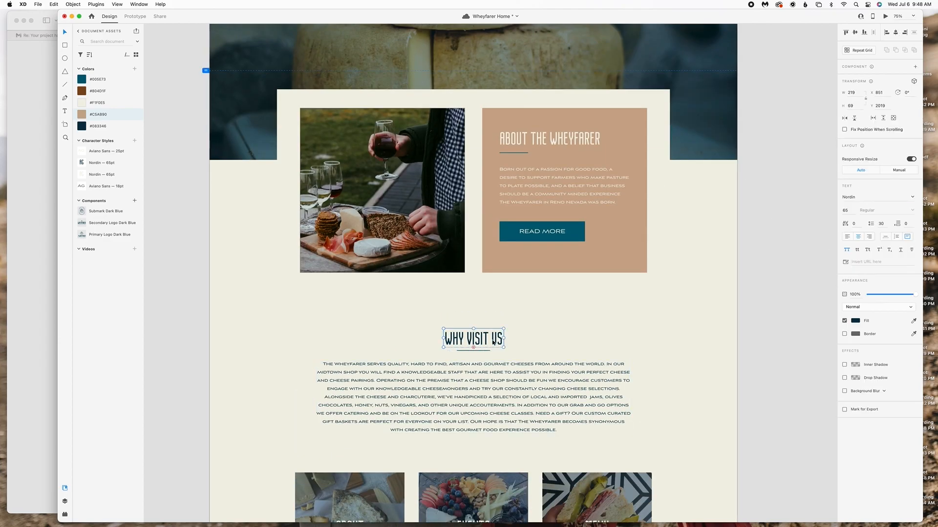
drag(473, 341, 474, 339)
- Set the border size of the three underlines beneath the photo labels to 2
scroll(439, 391, down, 4)
click(344, 479)
shift+click(473, 479)
shift+click(596, 479)
click(861, 237)
text(2)
- Move the Why Visit Us heading, underline and paragraph up together, closer to the about block
scroll(814, 390, up, 5)
click(482, 379)
drag(496, 438, 496, 425)
scroll(810, 392, up, 1)
- Check the Cheese Board website's newsletter and footer area and title the cheese photo band STAY UP TO DATE in cream Nordin 65
scroll(810, 391, down, 4)
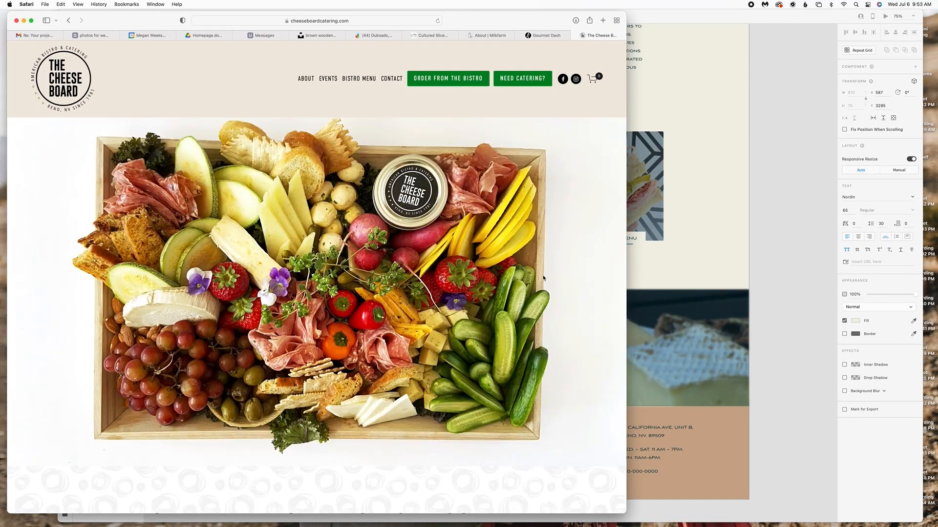
scroll(244, 195, down, 20)
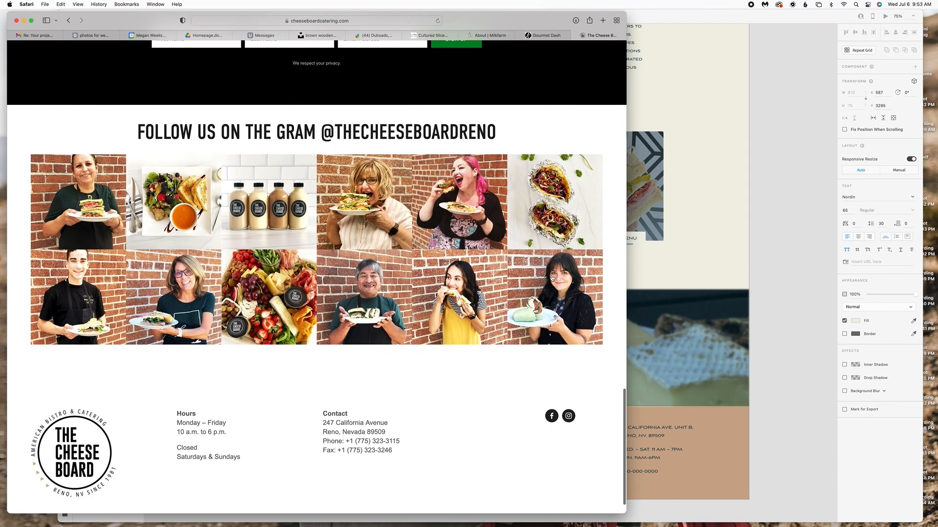
scroll(244, 194, up, 6)
key(super+Tab)
text(STAY)
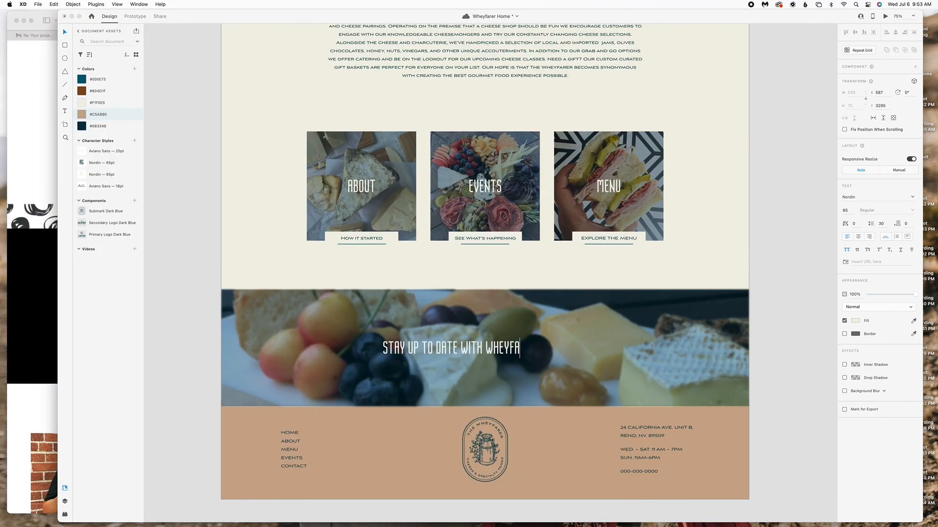
drag(450, 343, 487, 342)
click(531, 368)
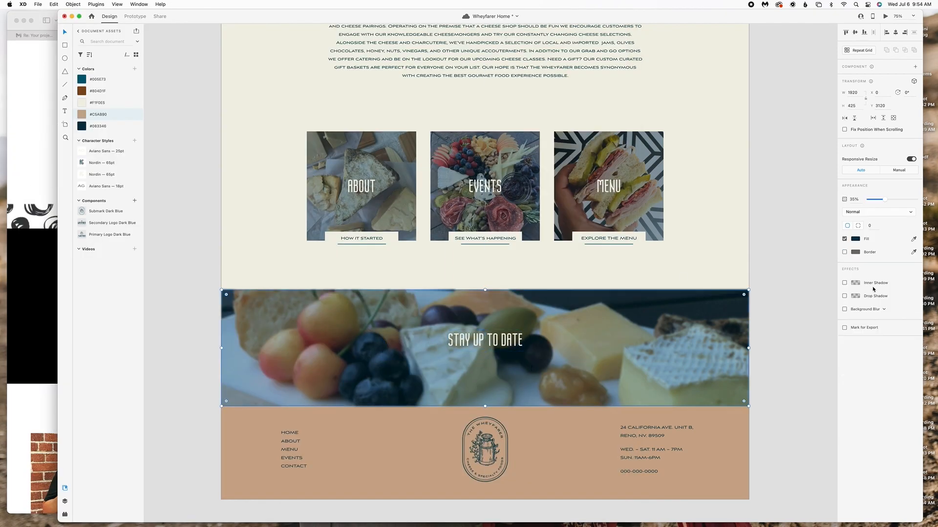
- Add a second text line beneath STAY UP TO DATE inviting visitors to Wheyfarer events and new menu items
double_click(465, 346)
key(Return)
text(T items)
drag(668, 359, 448, 359)
- Reword the invitation as "Be part of the Wheyfarer newsletter to be notified of new events, menu items, sales and more!" in cream Aviano Sans 18pt
click(551, 359)
key(BackSpace)
key(BackSpace)
key(BackSpace)
key(BackSpace)
key(BackSpace)
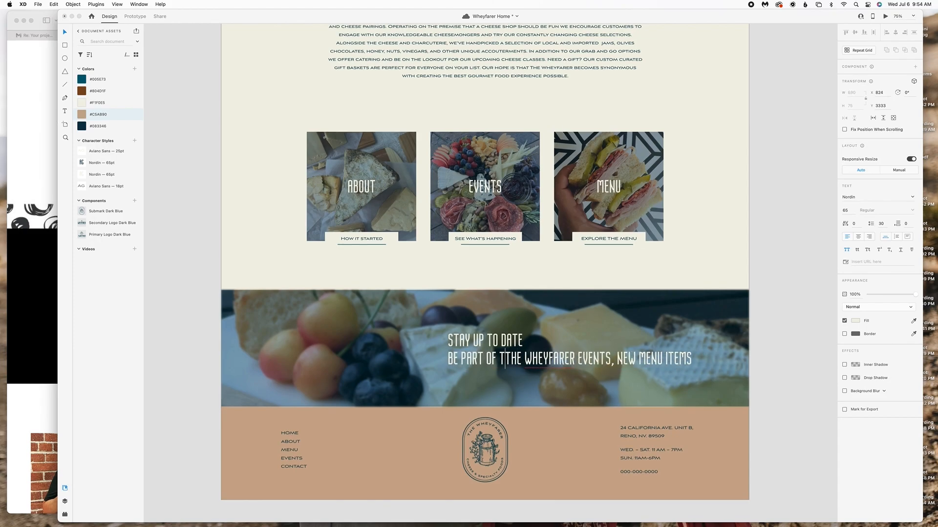
text(OF NEW)
key(Escape)
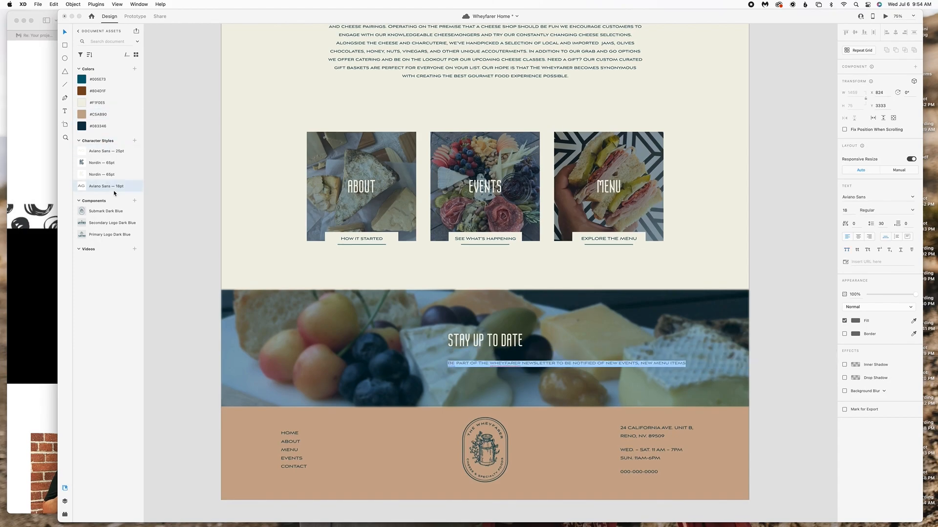
click(106, 186)
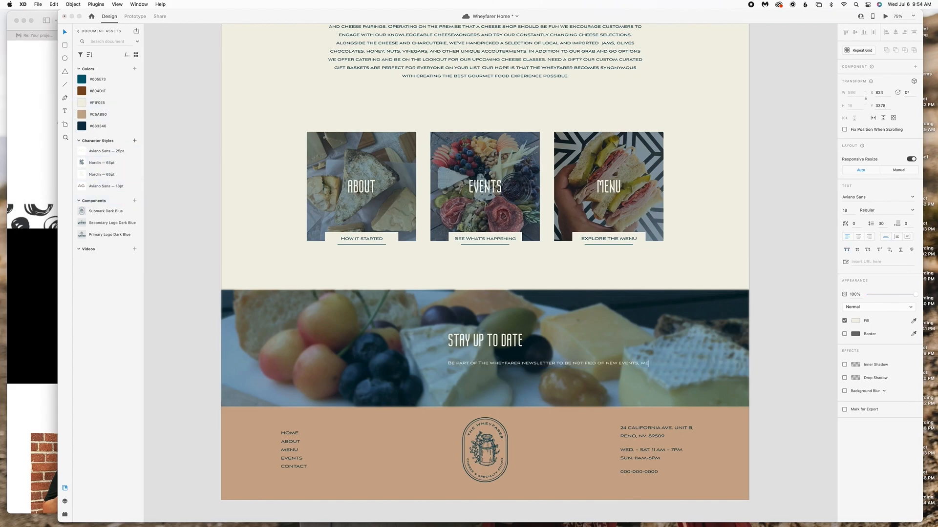
drag(537, 365, 456, 357)
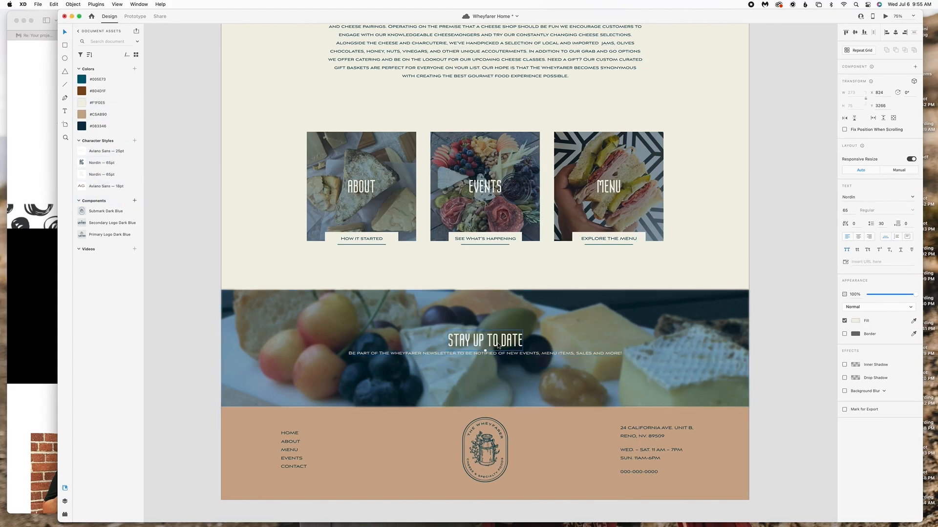
- Align the STAY UP TO DATE heading and newsletter text with the photo row's first photo, wrapping the text onto two lines
drag(362, 339, 368, 340)
drag(381, 355, 340, 351)
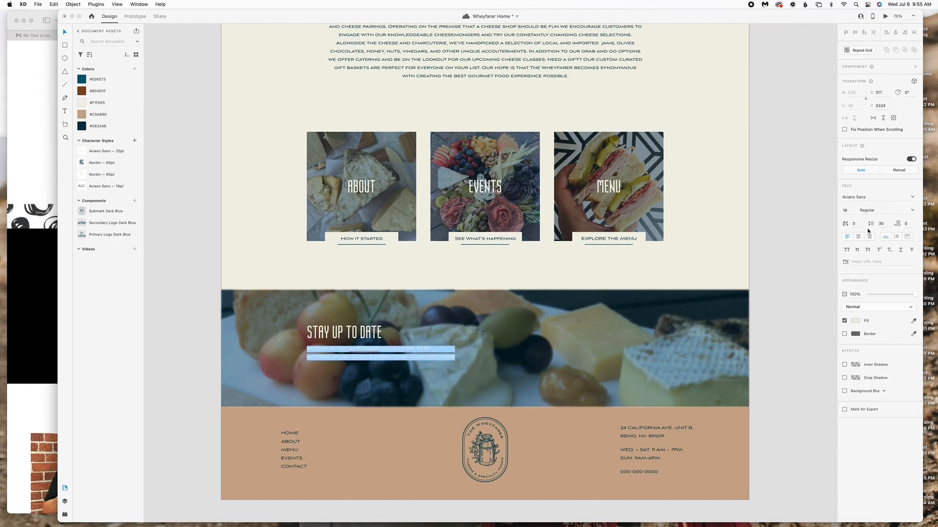
key(Escape)
key(Escape)
drag(364, 353, 364, 356)
click(766, 371)
- Check the client's website design answers in the Dubsado questionnaire and review the whole homepage mockup
scroll(766, 370, up, 13)
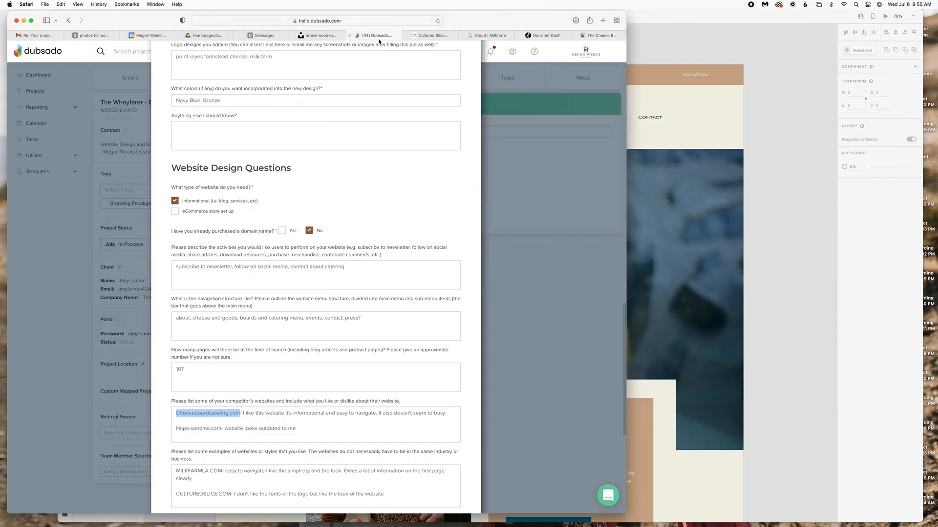
scroll(315, 263, down, 5)
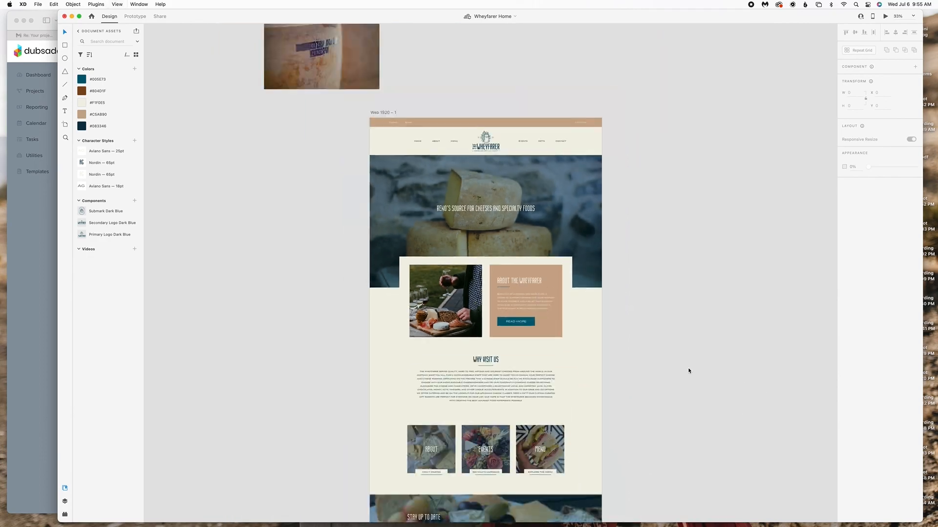
scroll(689, 371, down, 5)
- Copy the newsletter subscribe form from another XD document and paste it beside the homepage artboard
click(38, 5)
click(273, 195)
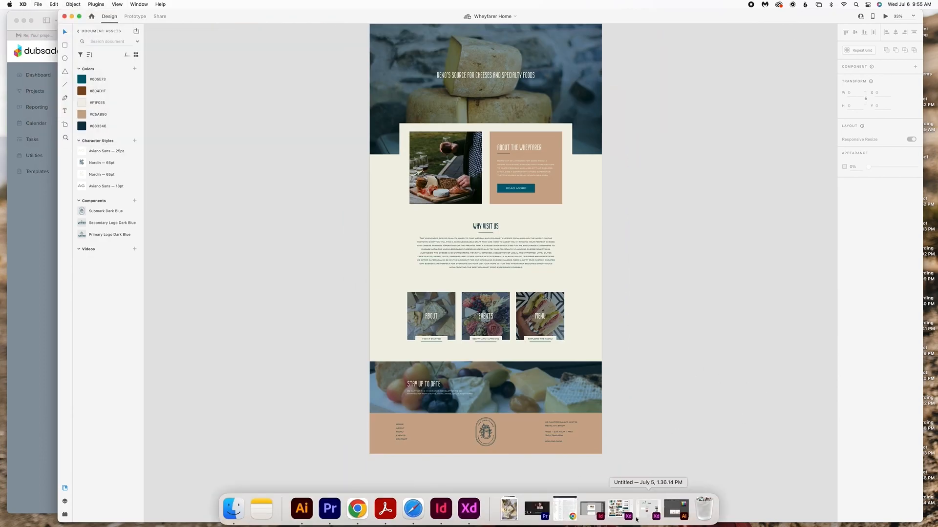
click(623, 510)
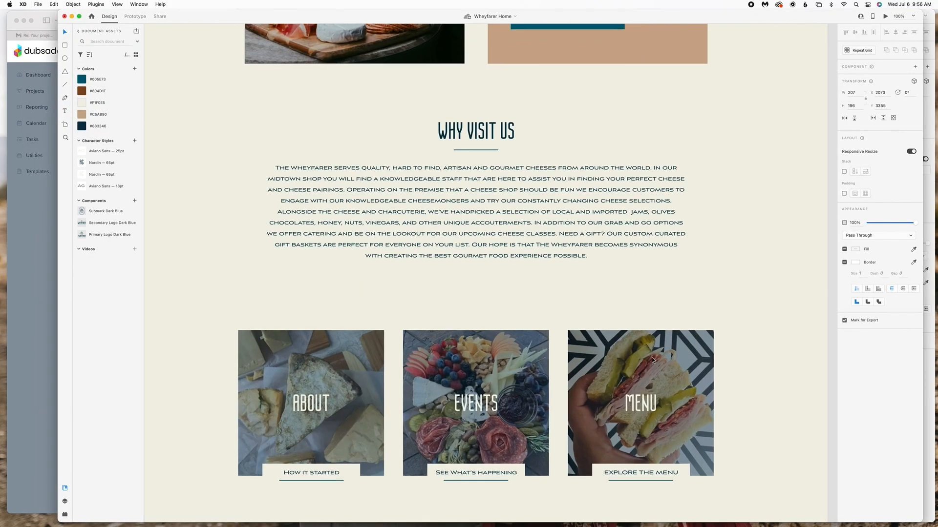
- Restyle the pasted subscribe form with cream Aviano Sans text, cream-bordered fields and a tan Subscribe button
scroll(652, 360, down, 8)
scroll(652, 360, right, 5)
double_click(672, 253)
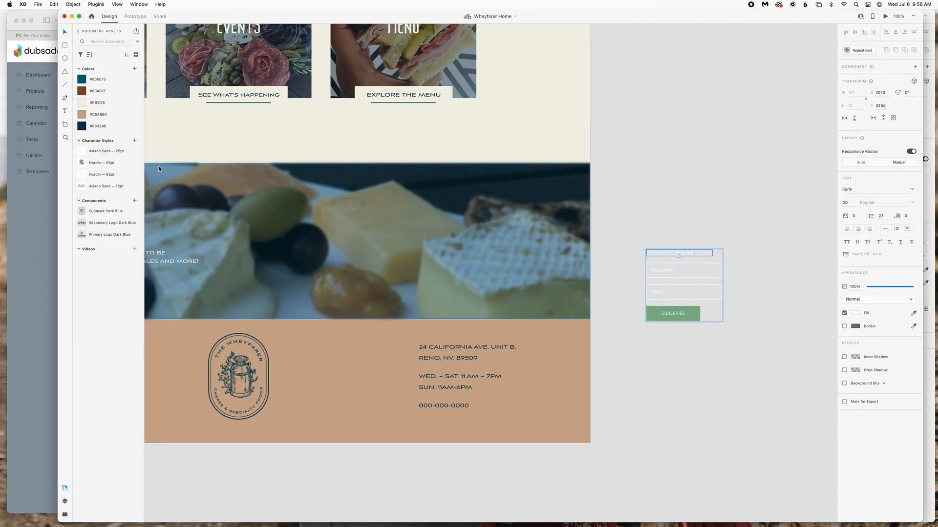
shift+click(677, 272)
click(83, 103)
click(722, 292)
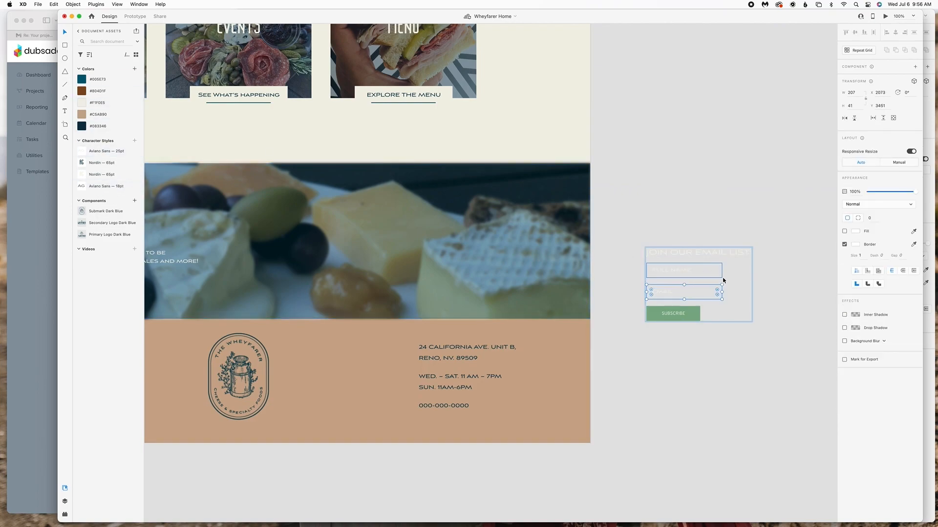
click(679, 317)
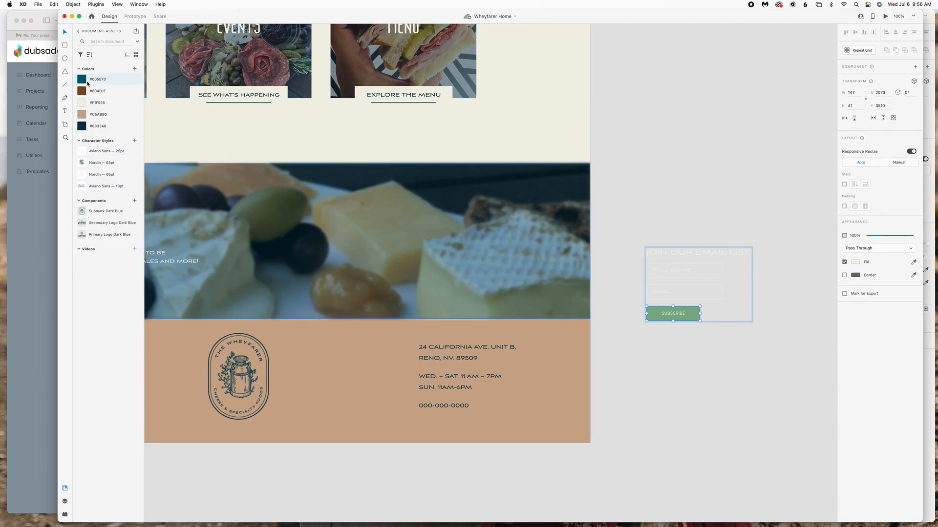
double_click(677, 315)
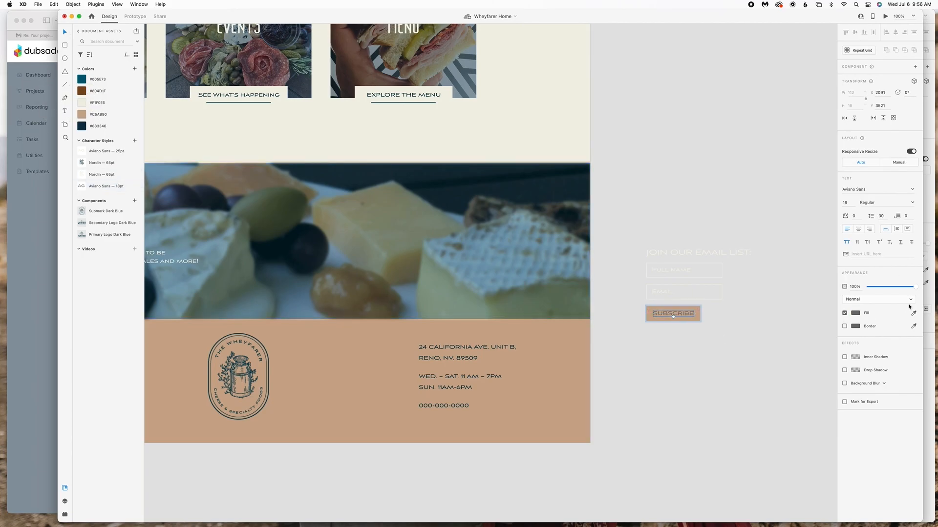
- Place the form without its heading on the newsletter band, widening the fields to 389 and the Subscribe button to 195
key(super+z)
key(super+z)
key(super+z)
key(super+z)
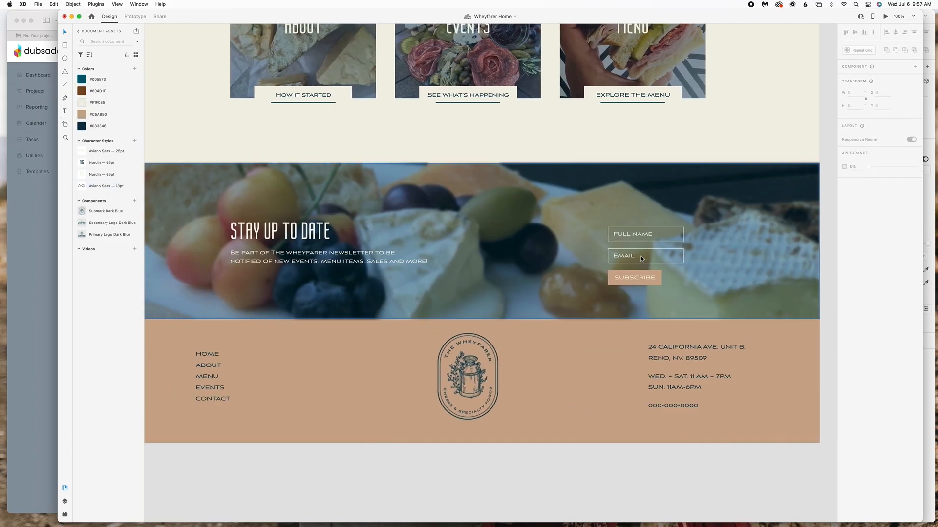
key(super+z)
key(super+z)
key(super+z)
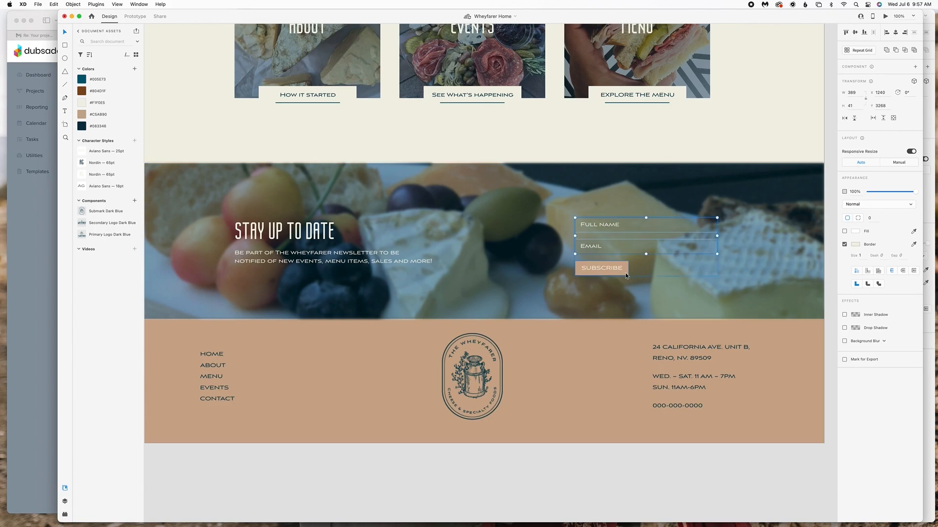
key(super+z)
click(787, 145)
drag(653, 240, 646, 243)
click(778, 275)
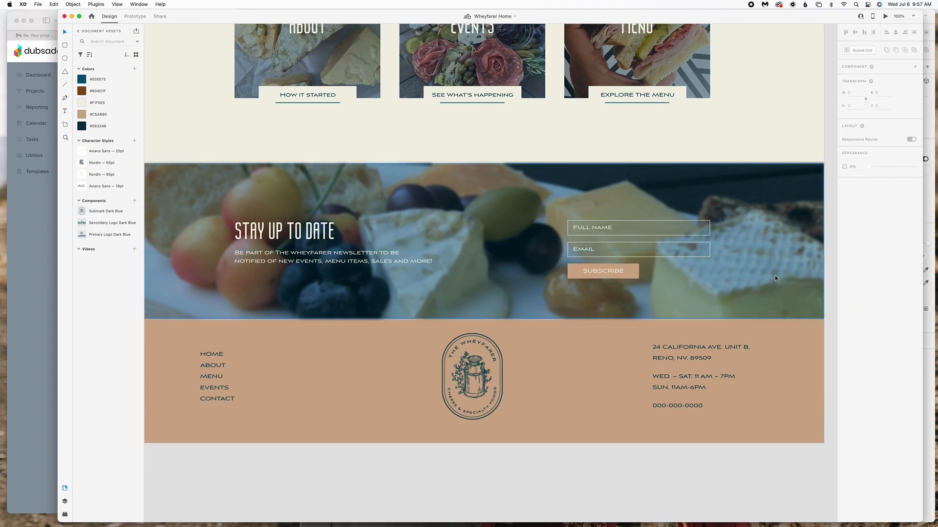
- Give the Full Name and Email fields a borderless tan fill and make the Subscribe button teal
key(super+minus)
super+click(584, 238)
super+click(566, 238)
shift+super+click(560, 255)
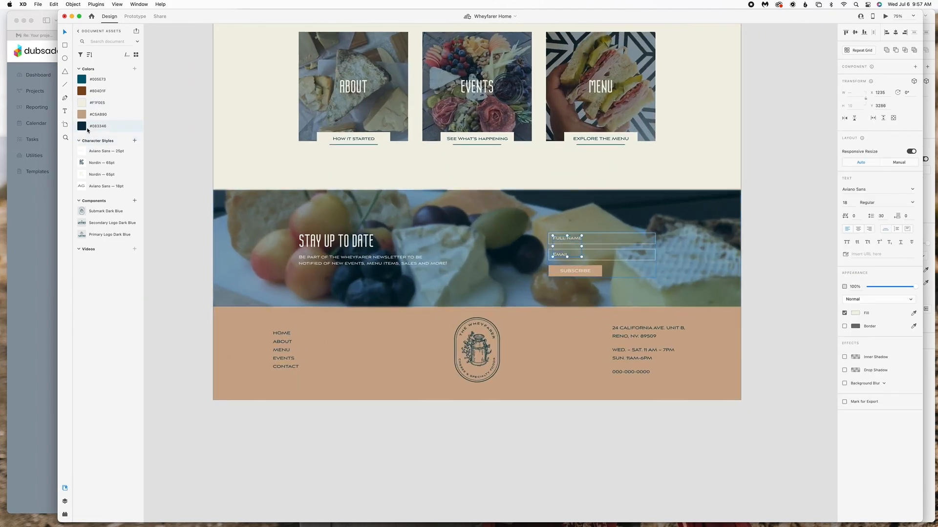
super+click(597, 271)
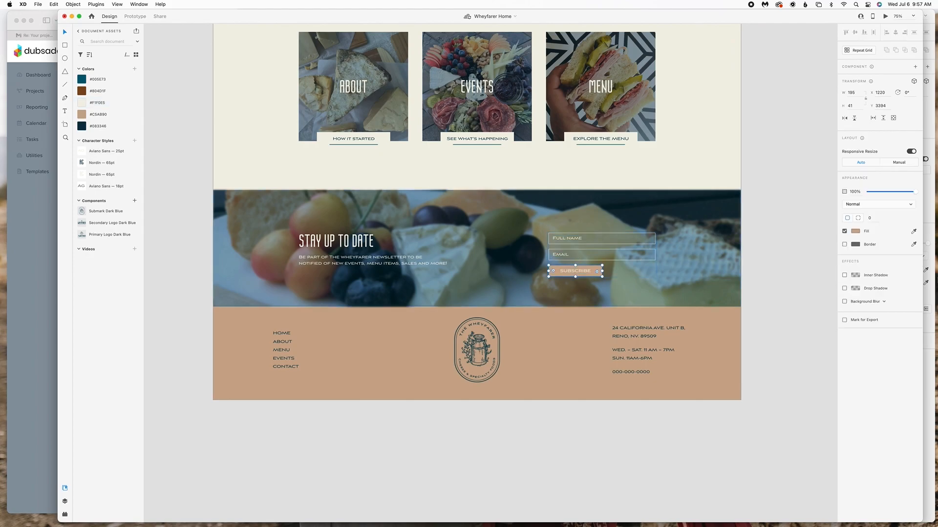
click(844, 231)
click(845, 244)
click(795, 255)
- Widen the form fields so they end flush with the photo row, and realign the field labels and Subscribe button
drag(631, 260, 630, 259)
super+click(629, 256)
shift+super+click(620, 240)
super+click(560, 254)
shift+super+click(561, 239)
mouse_move(546, 246)
mouse_down()
mouse_move(538, 246)
mouse_move(551, 238)
mouse_up()
drag(590, 273, 581, 273)
key(super+z)
super+click(591, 273)
shift+super+click(580, 271)
click(798, 266)
scroll(796, 220, up, 1)
double_click(405, 286)
drag(401, 285, 462, 288)
click(529, 449)
- Split the Why Visit Us text into two paragraphs, starting the second at "Alongside the cheese and charcuterie"
scroll(782, 406, up, 10)
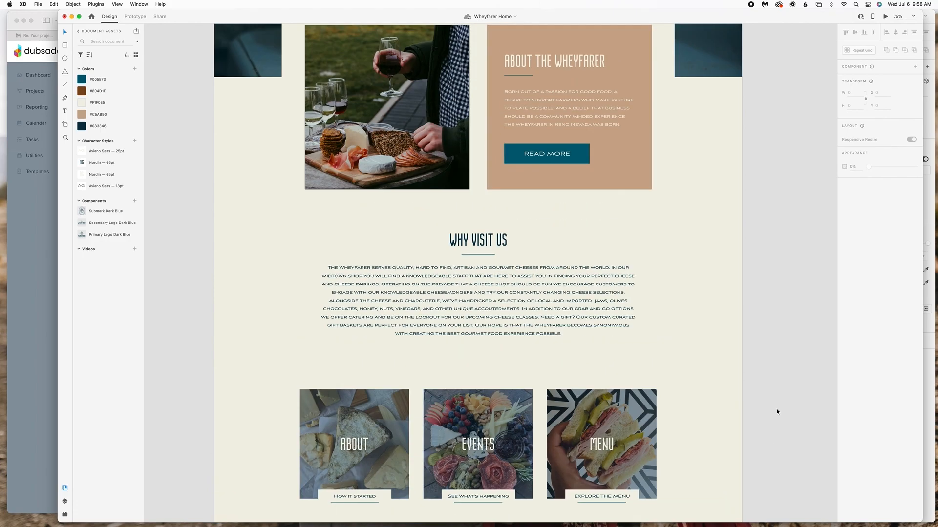
double_click(544, 297)
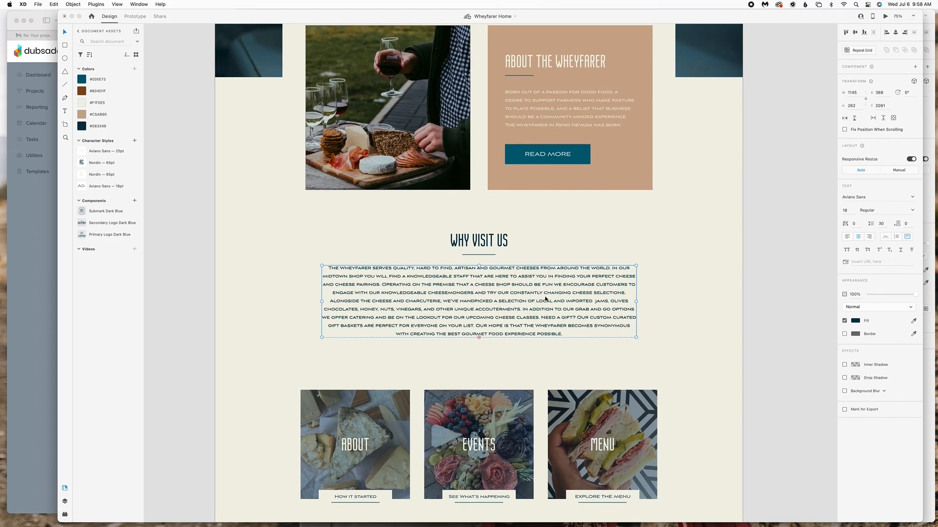
click(632, 296)
key(Return)
key(Escape)
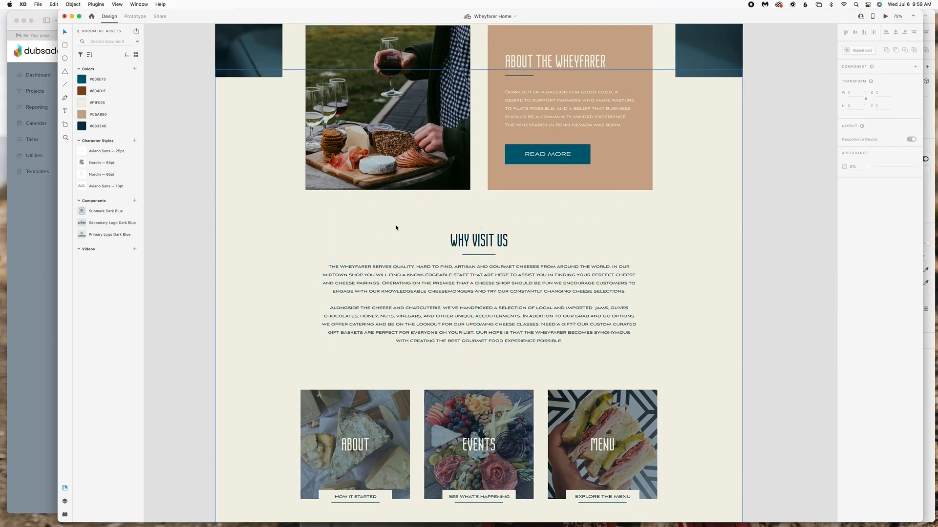
- Shorten the hero headline to CHEESES AND SPECIALTY FOODS and center it on the artboard
scroll(398, 235, up, 6)
double_click(502, 186)
key(BackSpace)
key(Escape)
drag(447, 187, 491, 201)
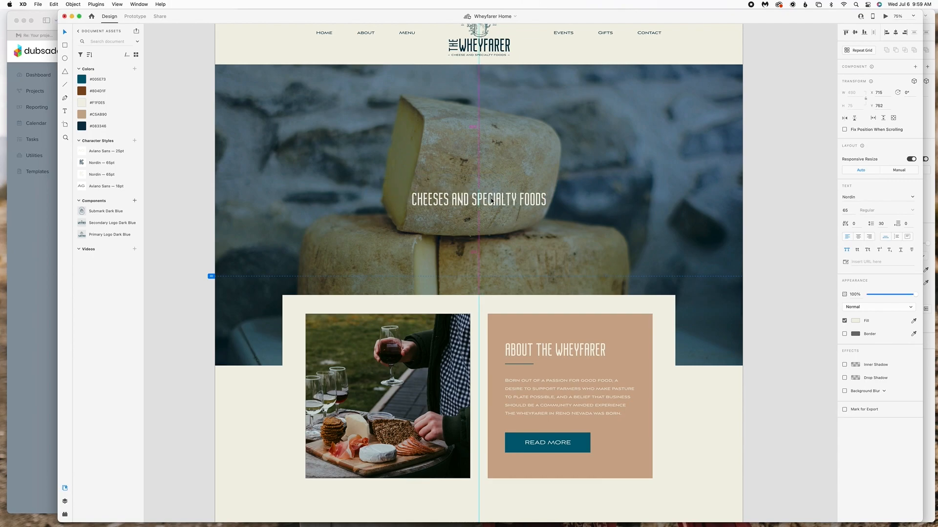
- Add the line IN RENO, NEVADA in Aviano Sans 25pt, centered below the hero headline
click(106, 151)
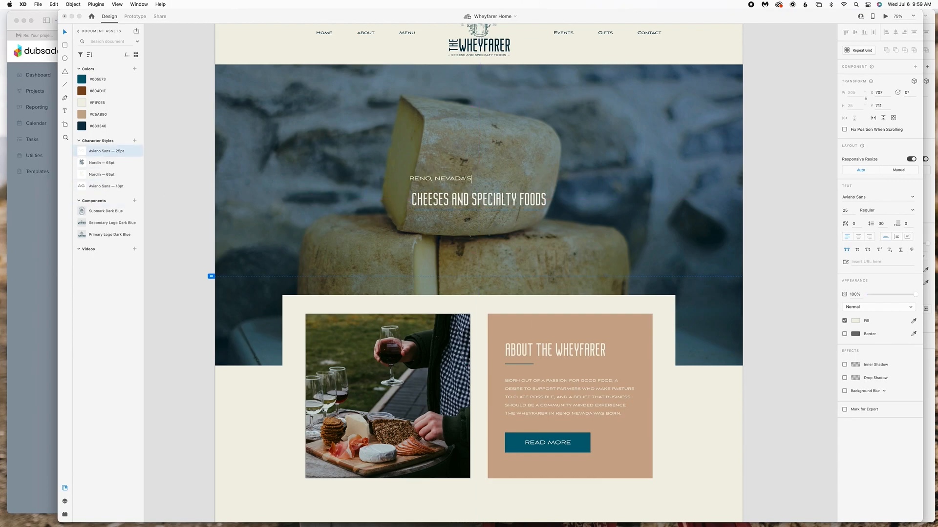
drag(496, 214, 497, 214)
drag(495, 199, 495, 190)
- Consult About the Brand in the brand guidelines PDF and reword the hero headline as GOURMET CHEESES AND SPECIALTY FOODS FROM AROUND THE WORLD
double_click(495, 189)
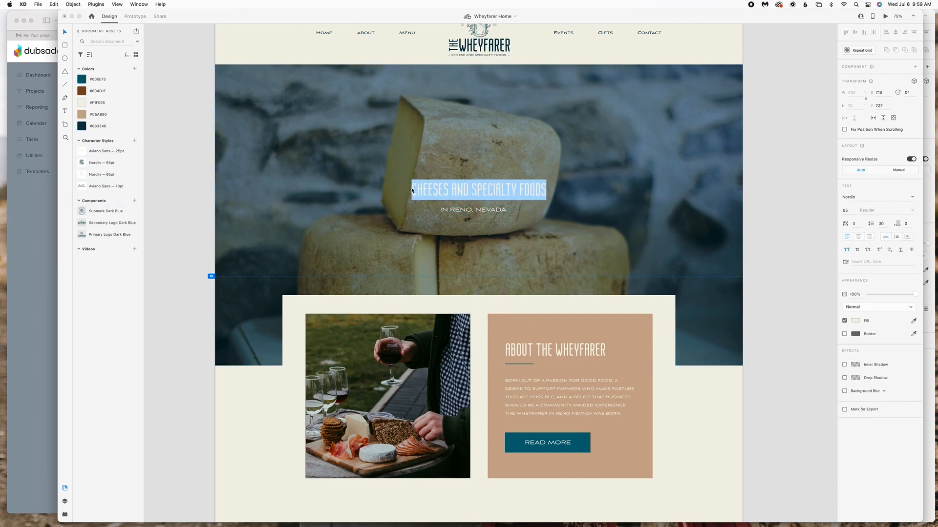
click(240, 511)
key(space)
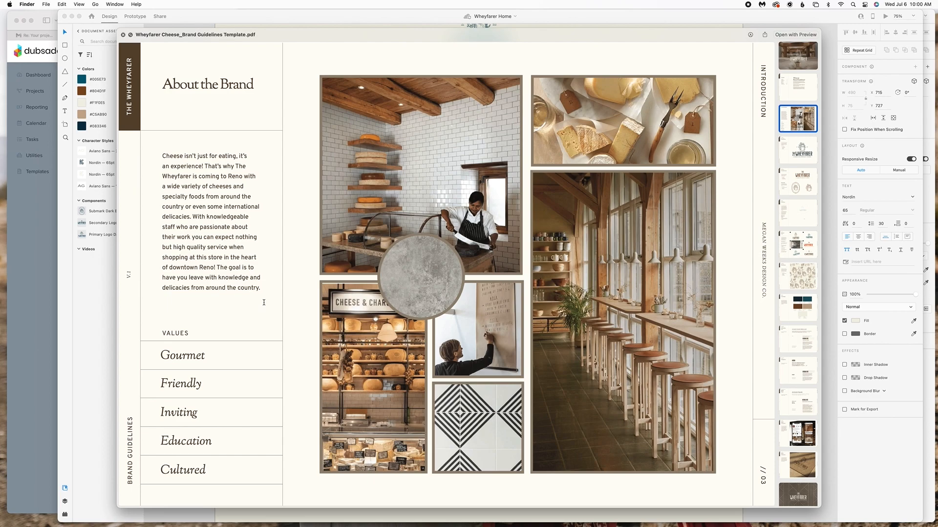
text(GO)
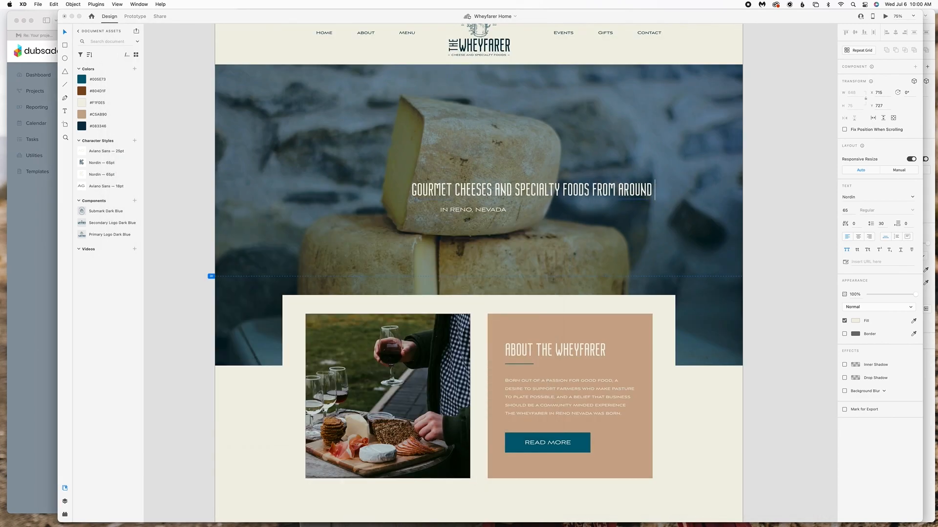
drag(656, 195, 577, 194)
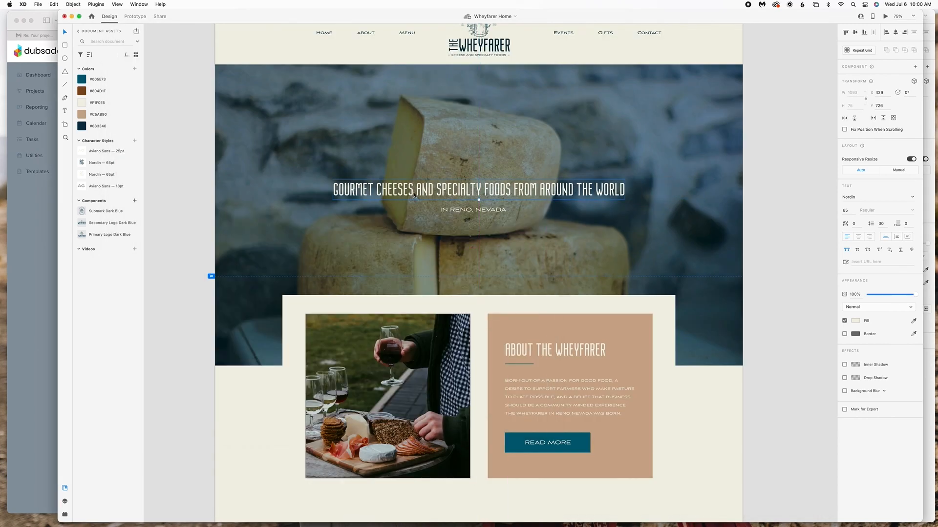
- Remove GOURMET from the hero headline, reword the line below as IN THE HEART OF RENO, NEVADA, and center both
key(BackSpace)
drag(498, 207, 543, 193)
click(478, 199)
click(784, 209)
scroll(784, 209, up, 4)
scroll(783, 209, down, 3)
click(532, 210)
shift+click(543, 195)
- Open another recent XD web design document and look over its page layouts and footers
scroll(754, 213, down, 15)
click(38, 4)
click(172, 69)
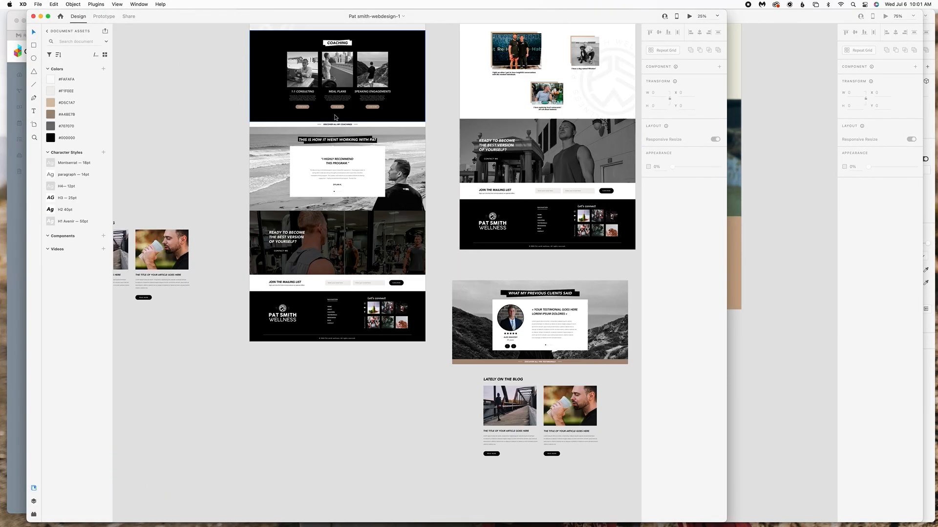
scroll(336, 117, up, 6)
scroll(336, 117, right, 1)
- Browse the project files in Finder for usable design material
click(247, 509)
click(237, 321)
double_click(288, 326)
click(268, 226)
scroll(302, 347, down, 1)
scroll(301, 347, up, 1)
scroll(294, 335, down, 2)
scroll(290, 313, up, 2)
click(219, 227)
click(193, 226)
- Open flaticon.com in a new Safari tab
click(41, 16)
click(602, 21)
text(uns)
key(Return)
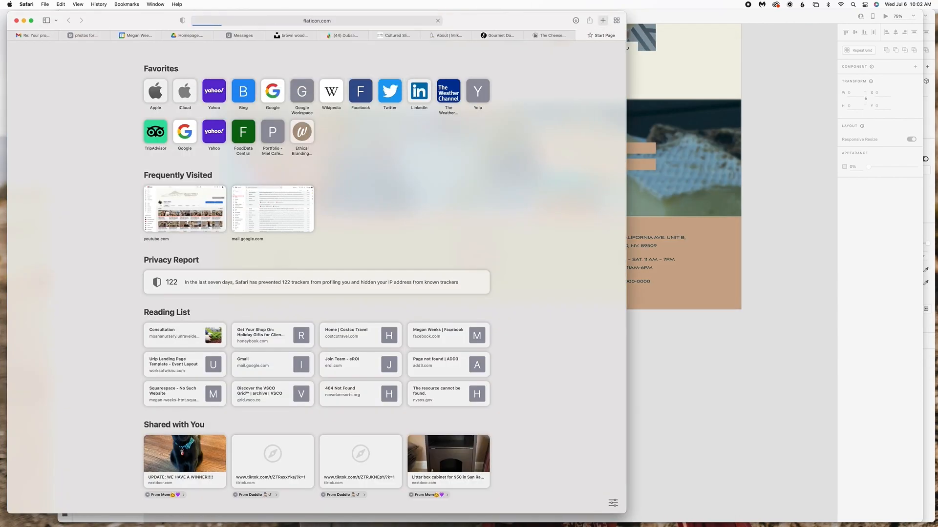
- Back in XD, slightly raise the opacity of the dark overlays on the About, Events and Menu photos and review the page
click(770, 249)
scroll(771, 249, up, 4)
click(595, 254)
click(832, 265)
scroll(832, 265, up, 5)
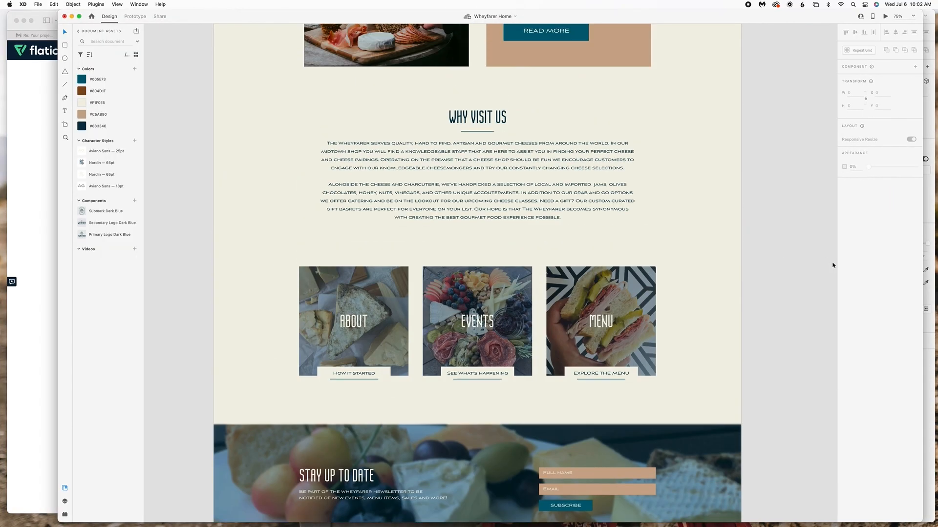
click(605, 349)
shift+click(479, 349)
shift+click(361, 349)
drag(889, 199, 894, 199)
scroll(763, 254, up, 10)
click(763, 254)
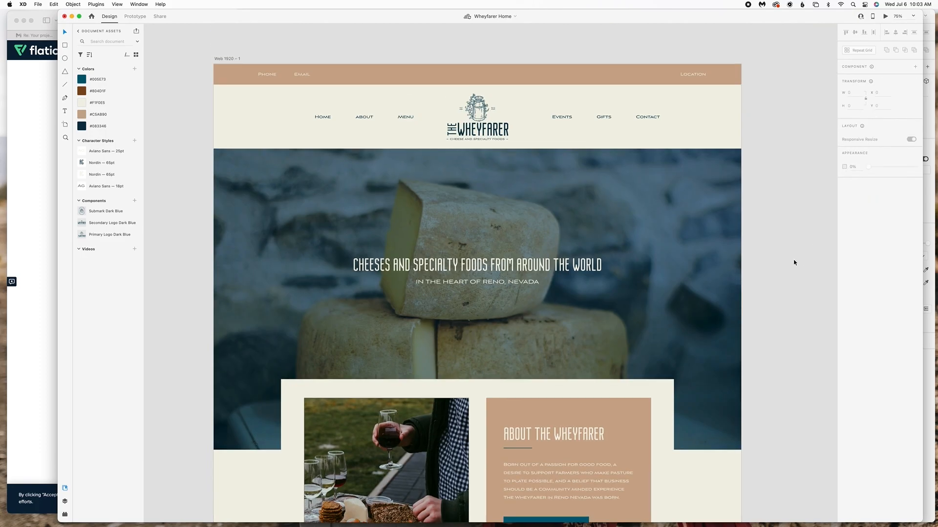
scroll(788, 389, down, 15)
- Switch to Flaticon in Safari and log in with a Google account
key(super+Tab)
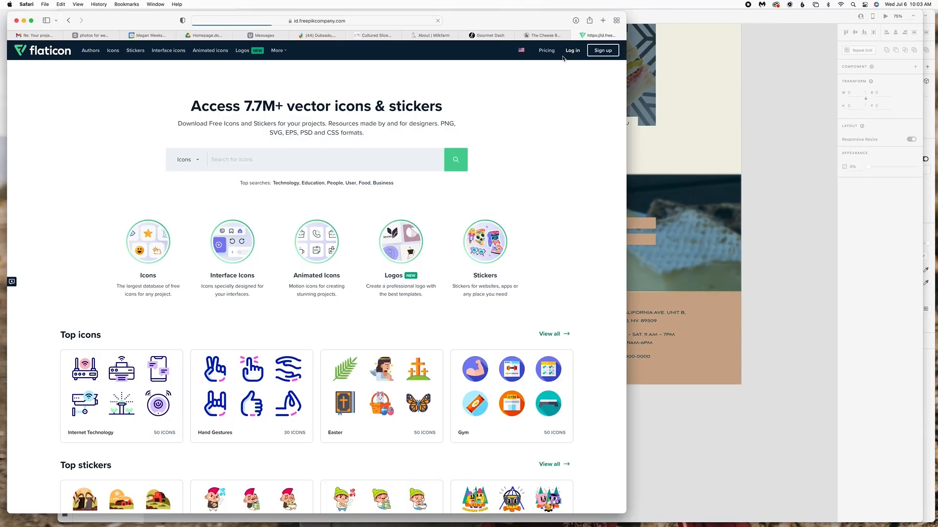
click(563, 55)
click(556, 162)
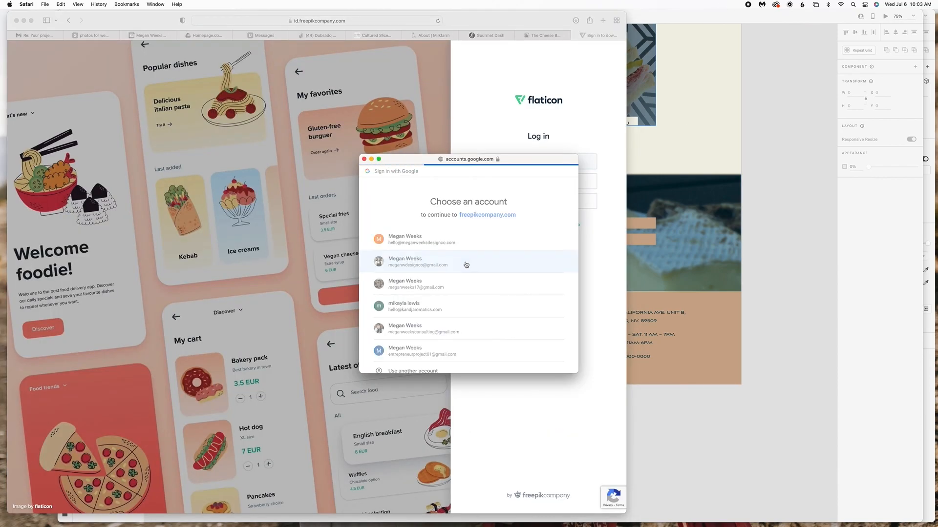
click(470, 264)
- Search Flaticon for location icons and look through the results
text(lox)
key(BackSpace)
text(cation)
key(Return)
scroll(203, 270, down, 5)
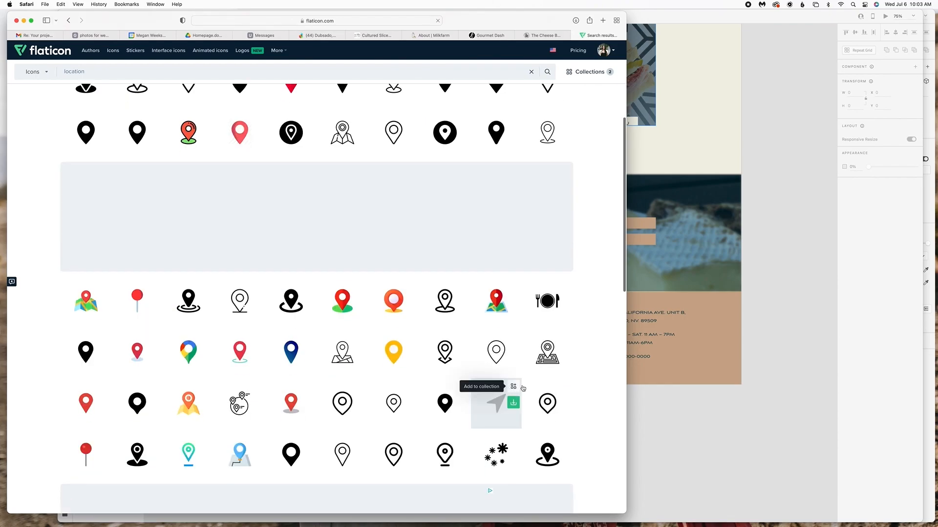
- Recolor an outlined location pin to the brand teal #005E73, download it and place it beside the footer's address
click(497, 400)
click(770, 114)
click(105, 83)
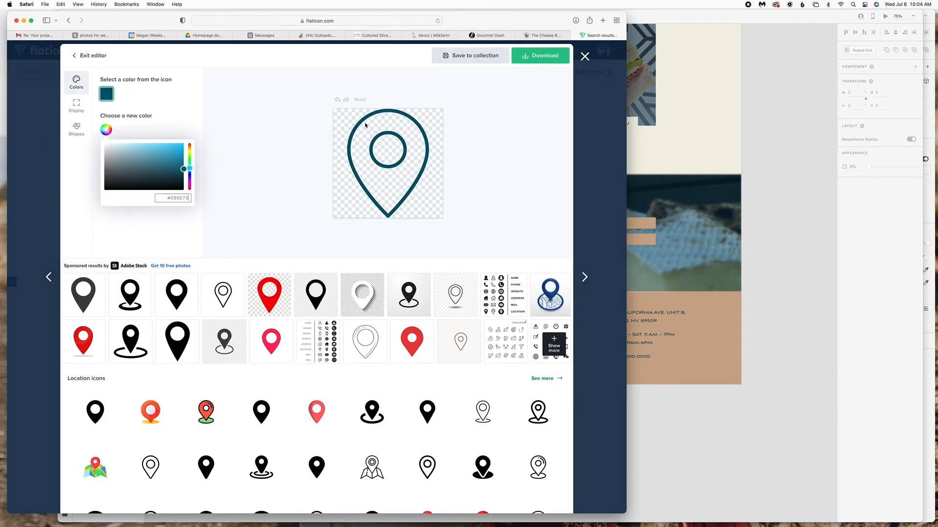
click(540, 54)
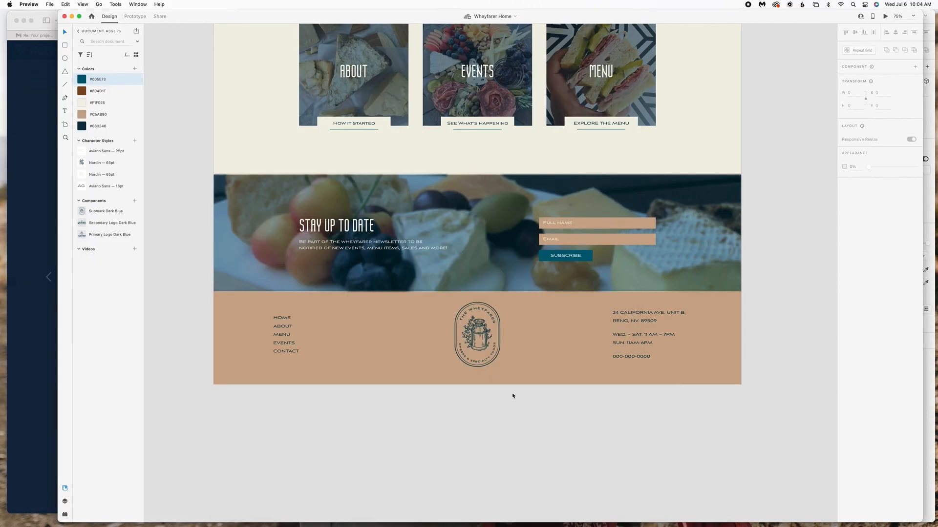
click(523, 509)
drag(523, 477, 600, 476)
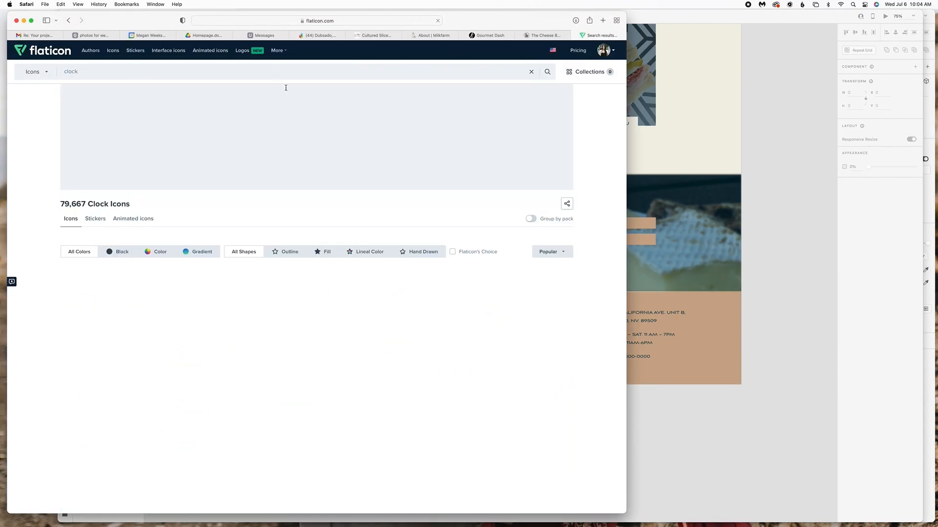
- Look through Flaticon's clock icons and open a simple outlined clock without hour marks
click(493, 335)
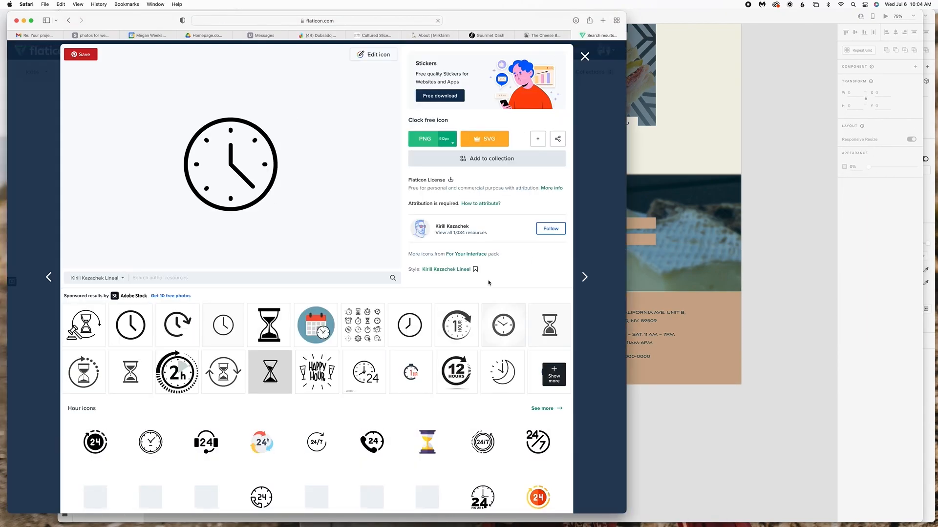
scroll(503, 199, down, 5)
click(584, 56)
click(444, 230)
- Recolor the outlined clock icon to the brand teal and download it
click(487, 142)
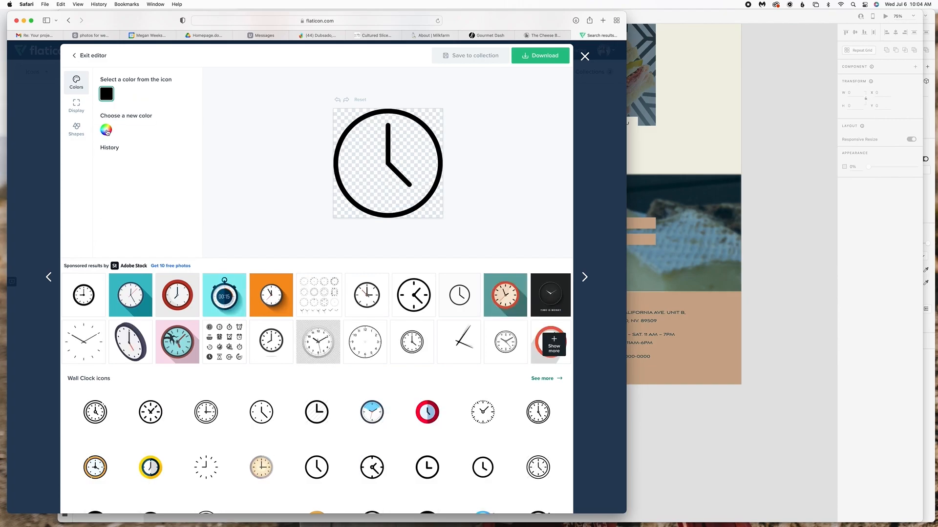
click(106, 129)
key(super+v)
click(541, 55)
click(540, 96)
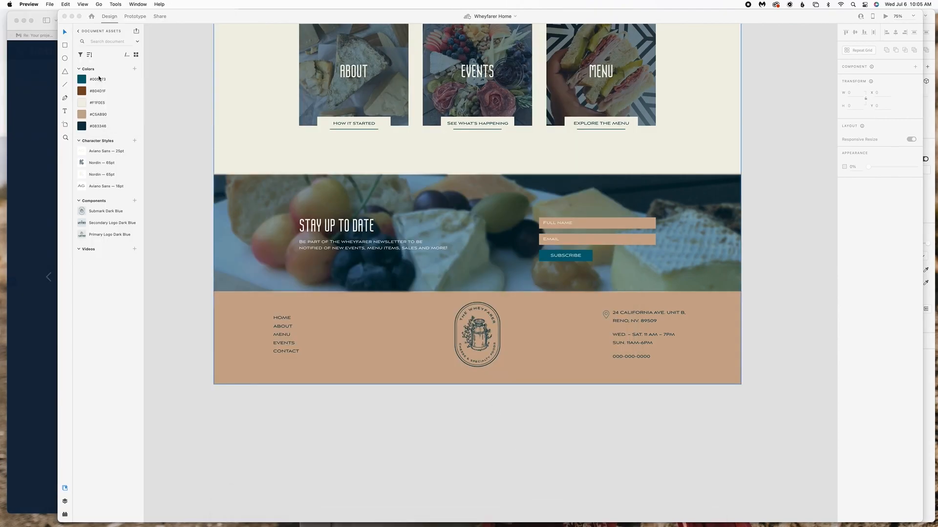
- Place the clock icon beside the footer's opening hours and center it horizontally with the location pin
drag(694, 511, 606, 334)
shift+click(606, 314)
click(752, 439)
click(606, 333)
shift+click(606, 314)
click(895, 32)
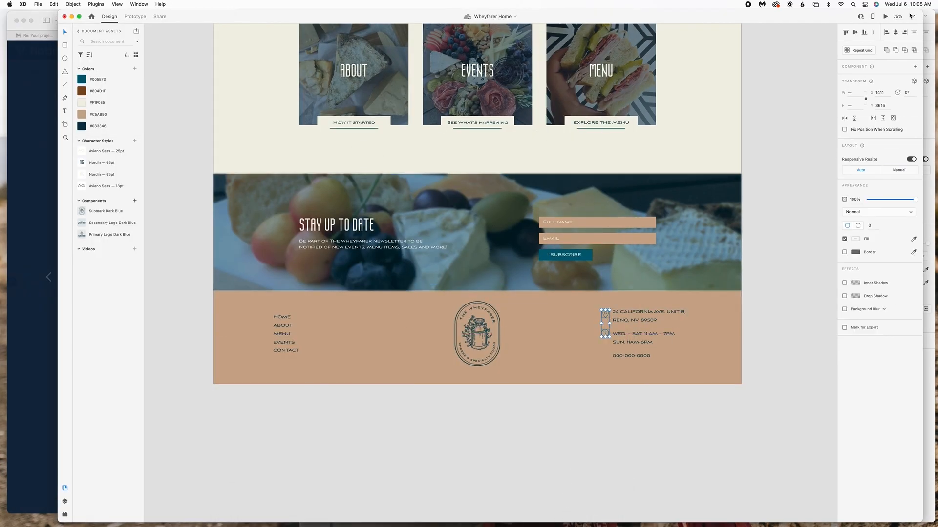
click(752, 440)
key(super+plus)
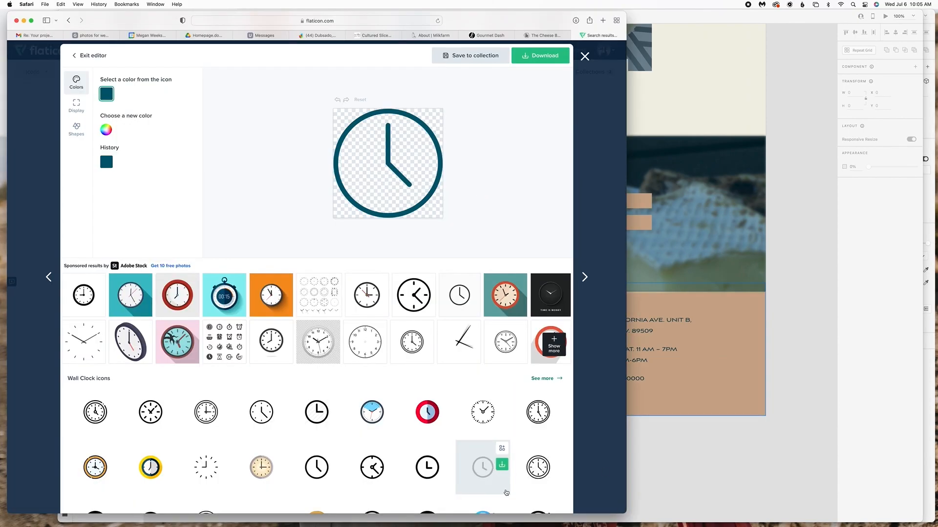
- Leave the clock editor, search Flaticon for "hours" icons and open the outlined three-quarters clock
scroll(318, 293, down, 5)
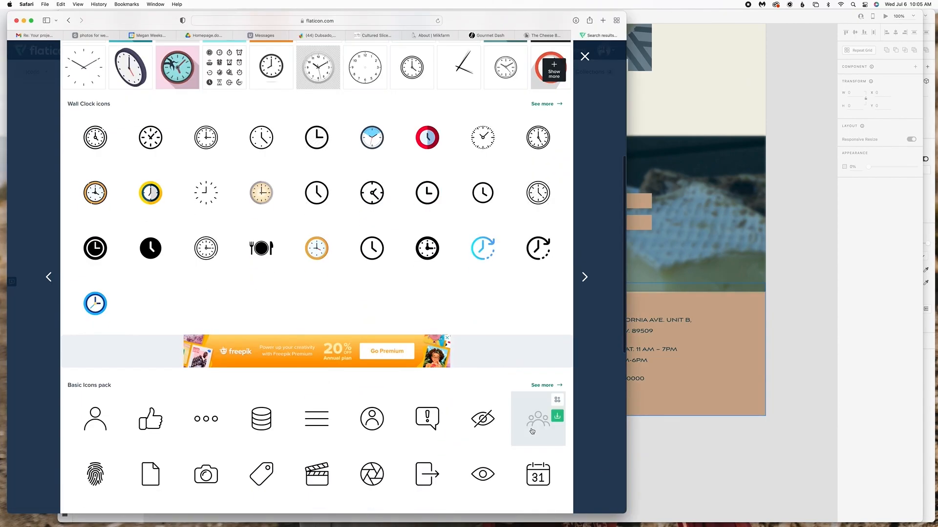
click(581, 57)
scroll(601, 237, down, 15)
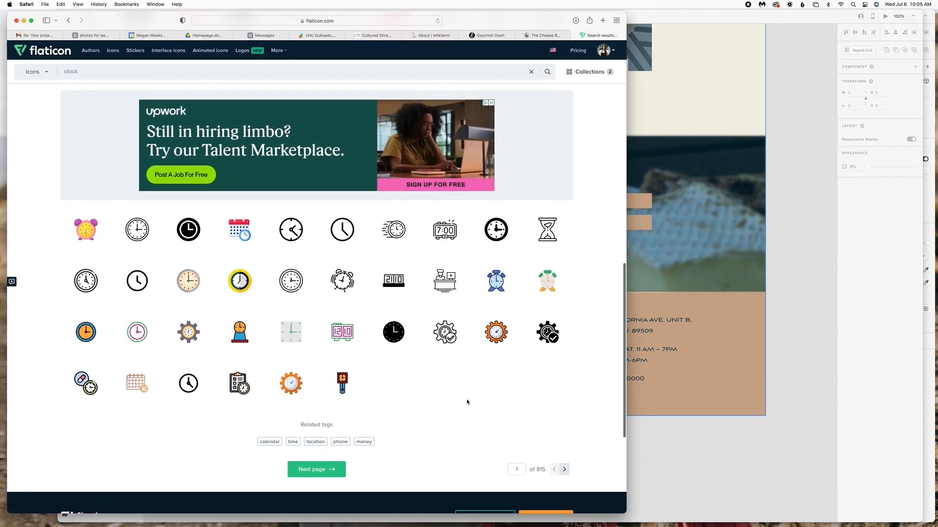
scroll(465, 400, up, 20)
click(154, 72)
text(hours)
key(Return)
scroll(312, 307, down, 12)
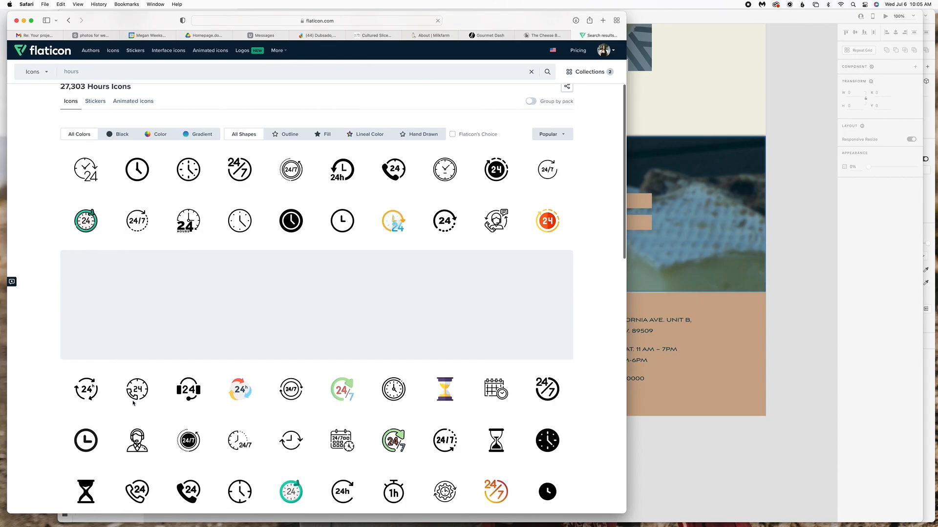
click(327, 495)
scroll(332, 410, down, 5)
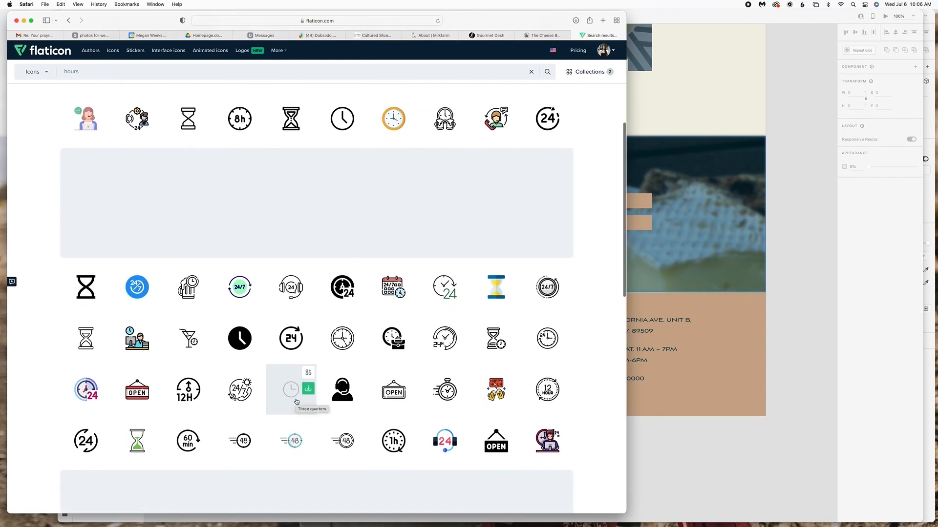
click(295, 400)
- Recolor the three-quarters clock icon to #083346 and place it on the pasteboard below the footer
click(105, 129)
double_click(186, 197)
text(083346)
click(541, 54)
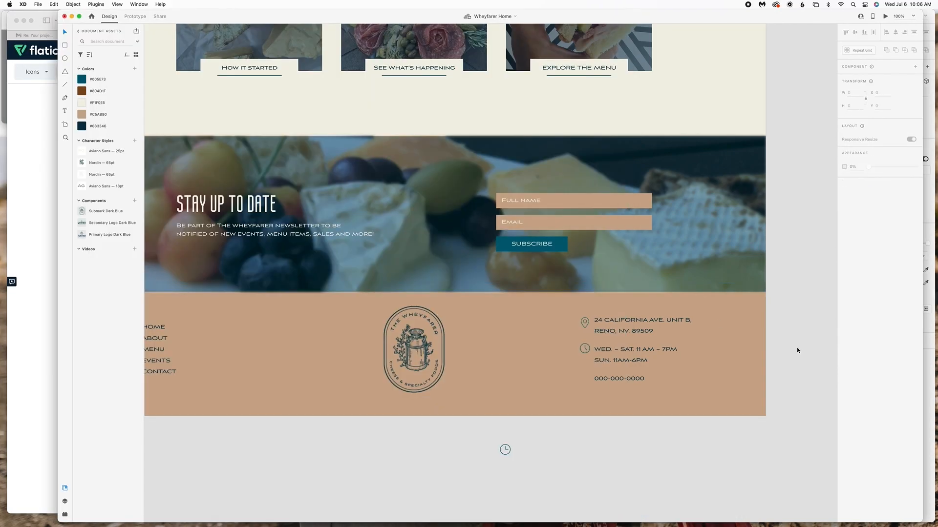
click(585, 323)
click(796, 350)
- Search Flaticon for "phone" icons and open a simple outlined handset
click(12, 316)
double_click(73, 71)
text(phone)
key(Return)
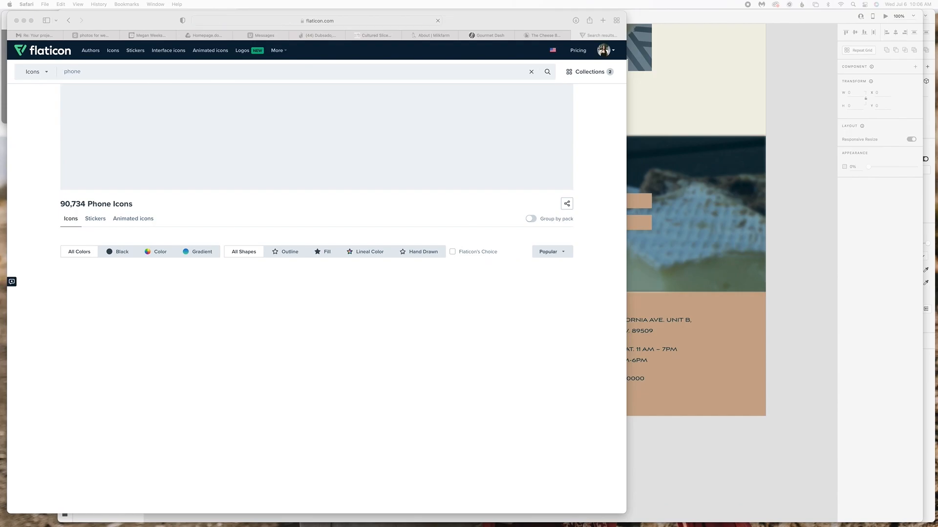
scroll(111, 384, down, 10)
scroll(85, 361, down, 5)
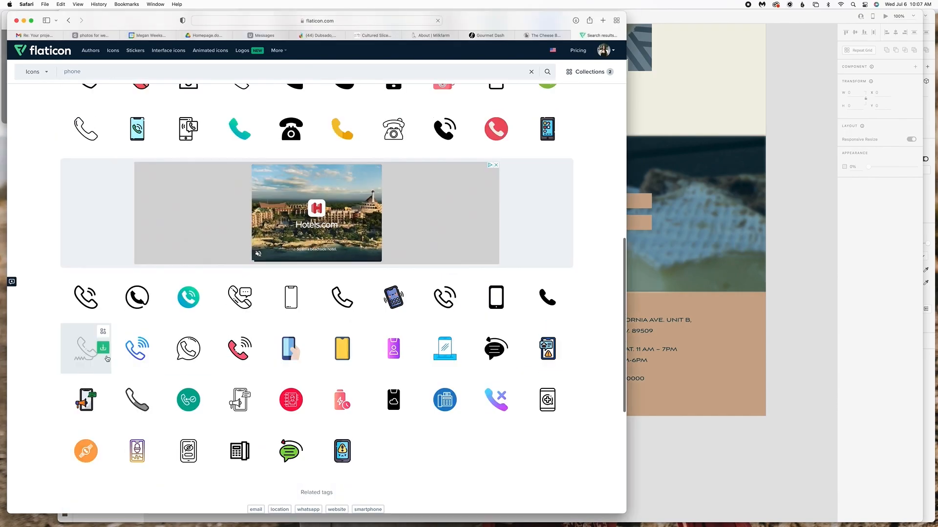
scroll(85, 362, up, 5)
click(85, 360)
- Download the teal outlined handset and place it, scaled down, beside the footer's phone number
click(540, 55)
click(534, 96)
click(532, 383)
click(536, 409)
scroll(408, 360, down, 2)
click(531, 521)
drag(530, 520, 602, 488)
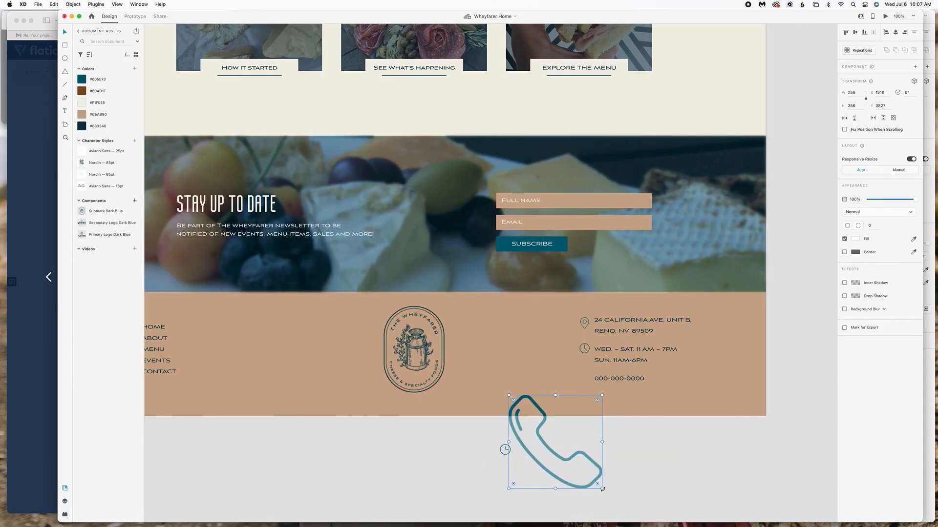
drag(605, 381, 625, 378)
- Tighten the vertical spacing of the footer's address, hours and phone rows, nudging the pin and clock icons to match
scroll(590, 387, right, 2)
click(556, 350)
drag(550, 348, 550, 352)
drag(550, 324, 549, 326)
click(562, 424)
scroll(563, 395, left, 3)
scroll(565, 385, right, 2)
click(591, 346)
shift+click(591, 370)
shift+click(591, 394)
click(617, 443)
- Align the footer's pin, clock and phone icons on one shared vertical axis
key(super+equal)
key(super+equal)
scroll(615, 448, right, 8)
scroll(615, 447, down, 5)
click(381, 384)
drag(395, 367, 399, 363)
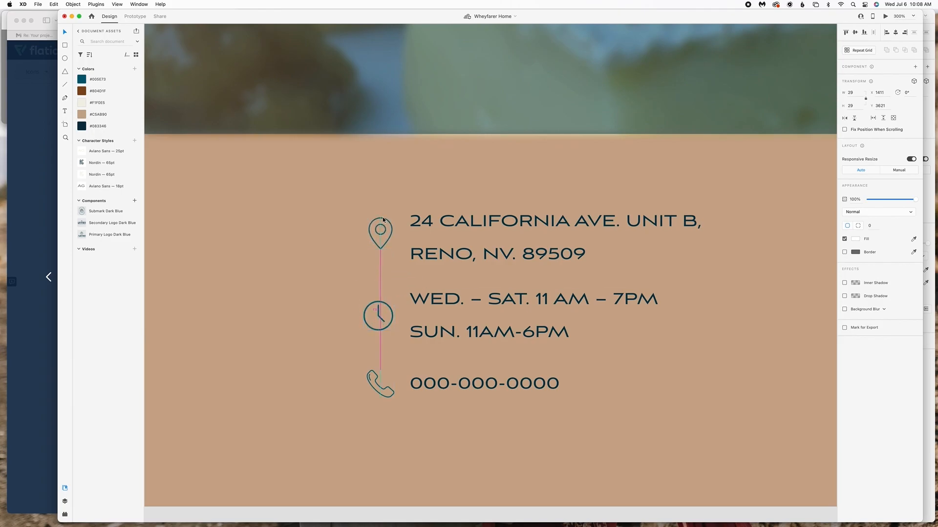
click(685, 379)
key(super+minus)
key(super+minus)
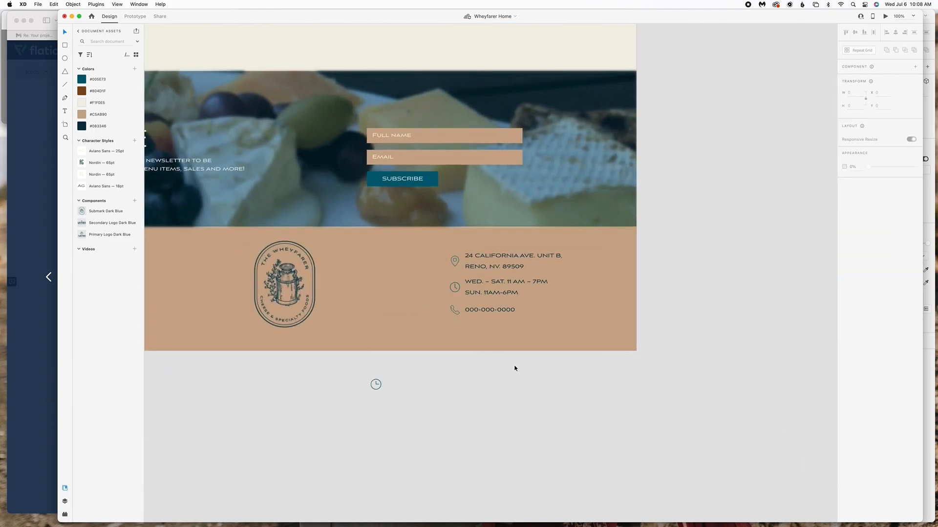
- Fine-tune the position of the footer's three contact icons against their three text blocks
scroll(732, 374, up, 10)
scroll(683, 381, down, 7)
click(454, 341)
shift+click(454, 367)
shift+click(455, 390)
click(711, 347)
scroll(711, 347, left, 3)
click(630, 341)
shift+click(627, 367)
shift+click(611, 389)
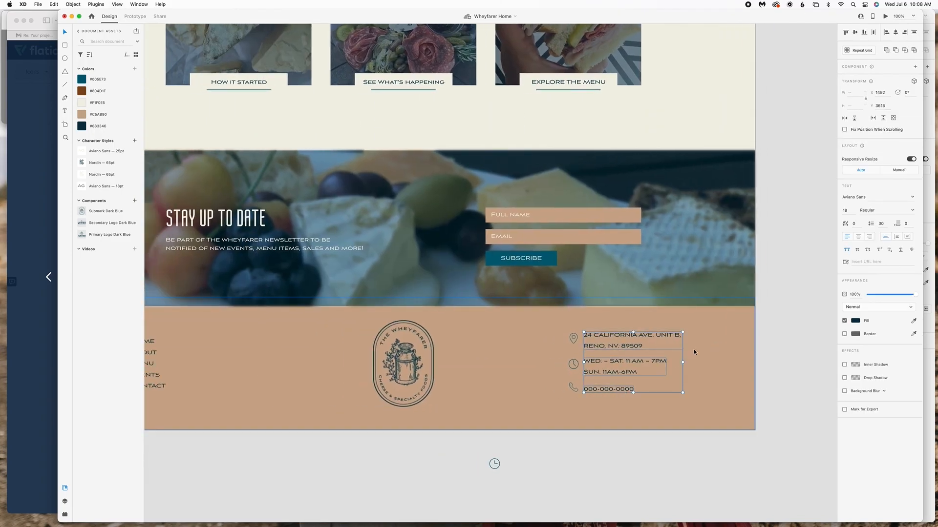
- Rewrite the footer's opening hours as "Wed – Sat: 11 AM – 7 PM" and "Sun: 11. AM - 6 PM"
double_click(636, 370)
text(T)
click(676, 403)
double_click(623, 374)
click(623, 374)
key(Left)
key(Left)
click(636, 370)
key(Escape)
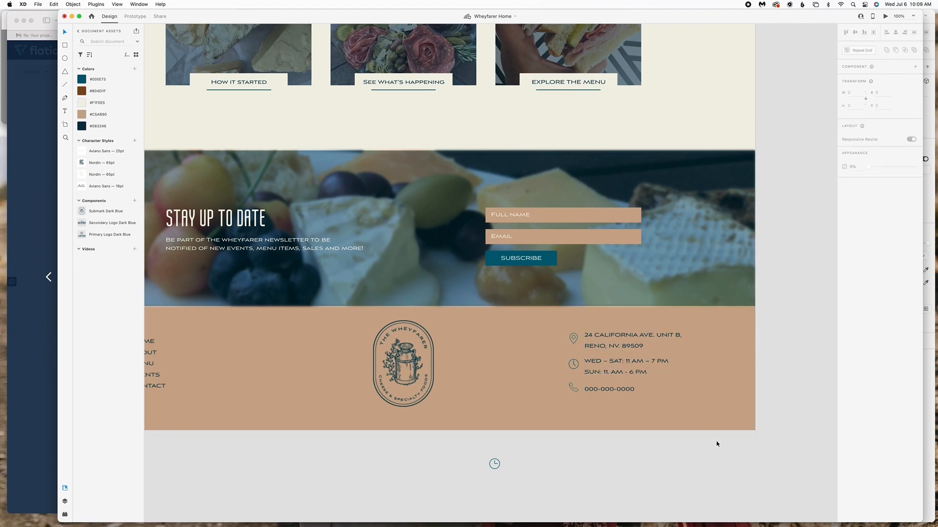
- Group the footer's contact details and balance the page links and contact group around the central badge logo
scroll(716, 441, up, 3)
scroll(684, 440, left, 2)
drag(656, 439, 647, 437)
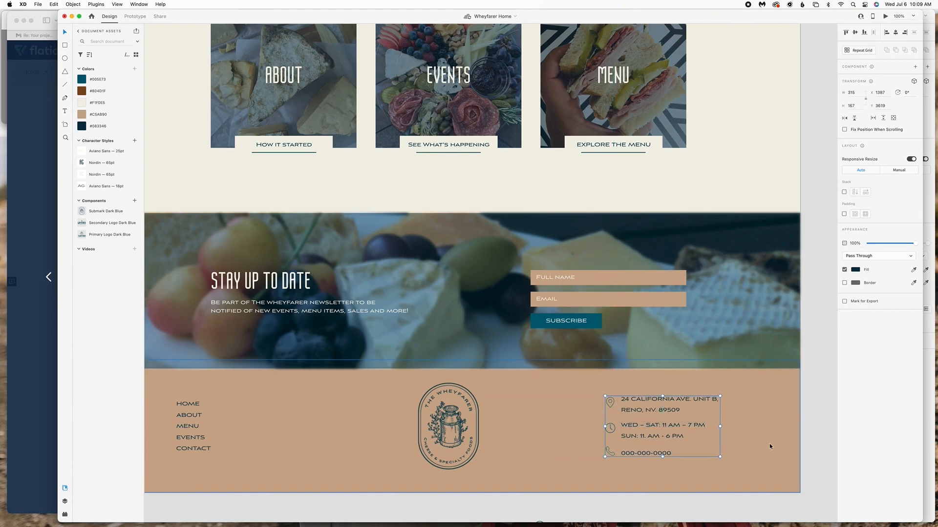
drag(251, 426, 216, 429)
drag(702, 430, 652, 429)
key(super+minus)
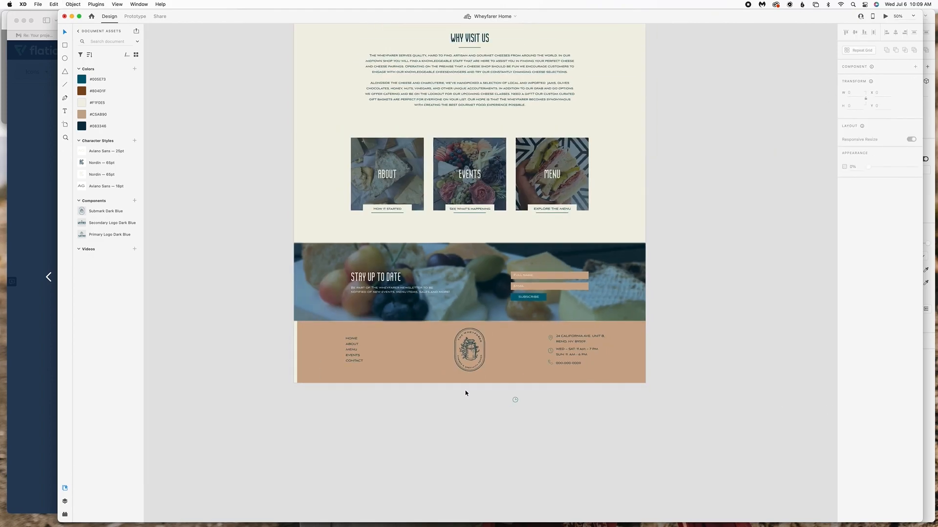
- Remove the leftover clock icon below the footer and save the footer's contact group as a component
click(555, 413)
click(550, 338)
click(135, 201)
click(735, 293)
scroll(735, 293, up, 10)
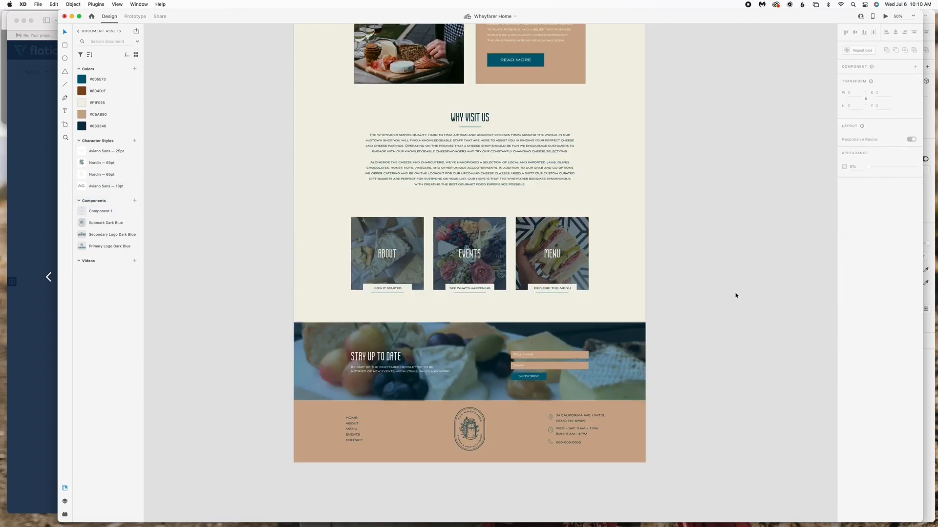
- Place a copy of the contact component above the homepage artboard and ungroup it into separate parts
key(super+plus)
scroll(737, 292, left, 3)
drag(101, 211, 360, 103)
right_click(344, 101)
double_click(345, 78)
right_click(347, 80)
click(344, 100)
- Move the copied phone icon onto the tan top bar and set the pin and clock icons aside on the pasteboard
drag(345, 76, 420, 84)
drag(344, 123, 300, 157)
click(378, 178)
scroll(379, 178, up, 1)
drag(369, 161, 369, 112)
click(283, 160)
right_click(299, 159)
click(328, 277)
click(493, 129)
- Switch to Flaticon in Safari, search for "email" icons and download an outlined envelope in the brand teal
key(super+Tab)
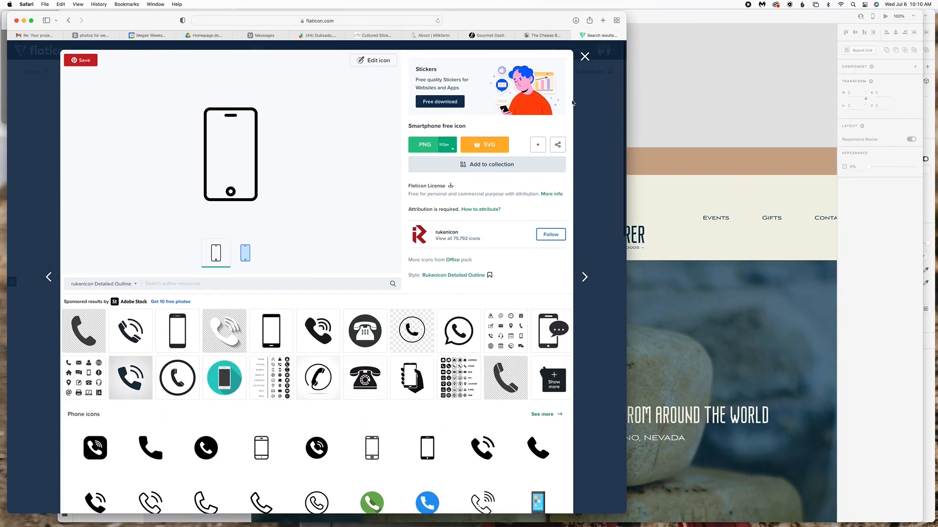
click(584, 56)
double_click(72, 72)
text(email)
key(Return)
scroll(219, 263, down, 10)
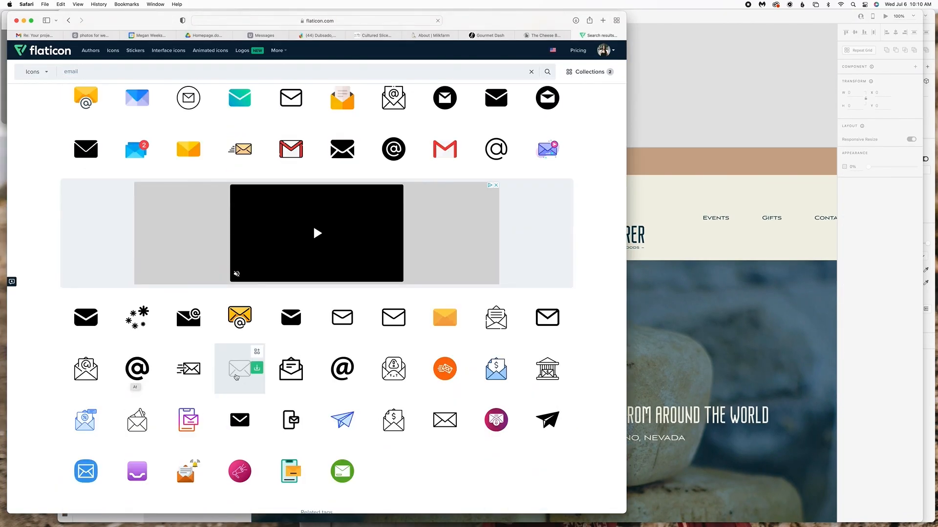
click(239, 370)
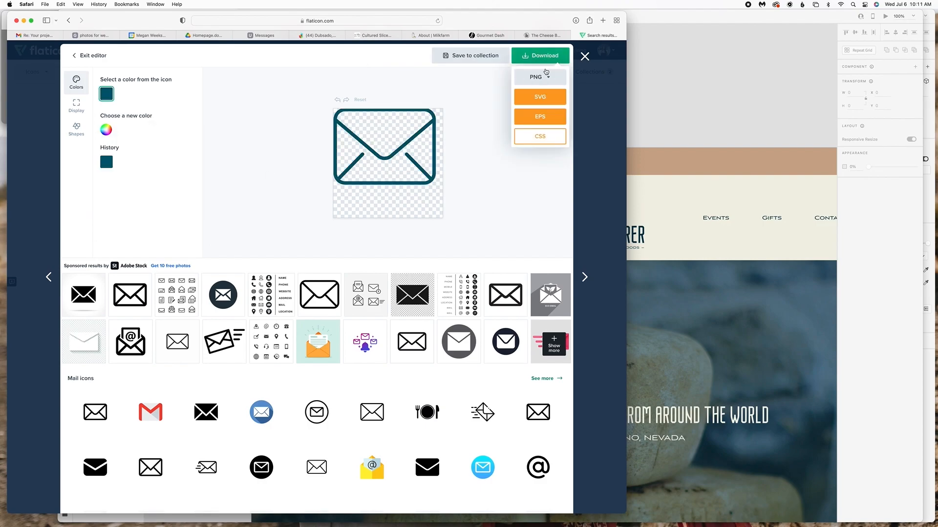
- Switch back to Adobe XD and place the envelope icon, scaled down, beside the phone icon on the tan top bar
key(super+Tab)
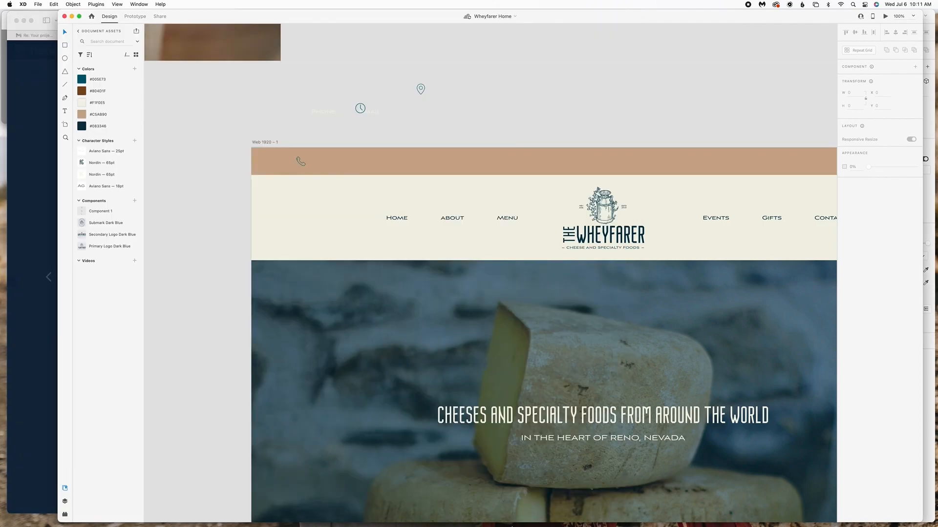
click(523, 506)
drag(525, 464, 467, 142)
key(super+q)
click(413, 123)
drag(493, 208, 319, 165)
key(super+plus)
scroll(320, 165, up, 6)
scroll(320, 165, left, 5)
click(427, 358)
click(417, 359)
click(519, 314)
- Reposition the phone and envelope icons together within the tan top bar
key(super+minus)
key(super+minus)
key(super+minus)
scroll(519, 314, right, 2)
click(410, 306)
shift+click(424, 307)
drag(424, 308, 428, 308)
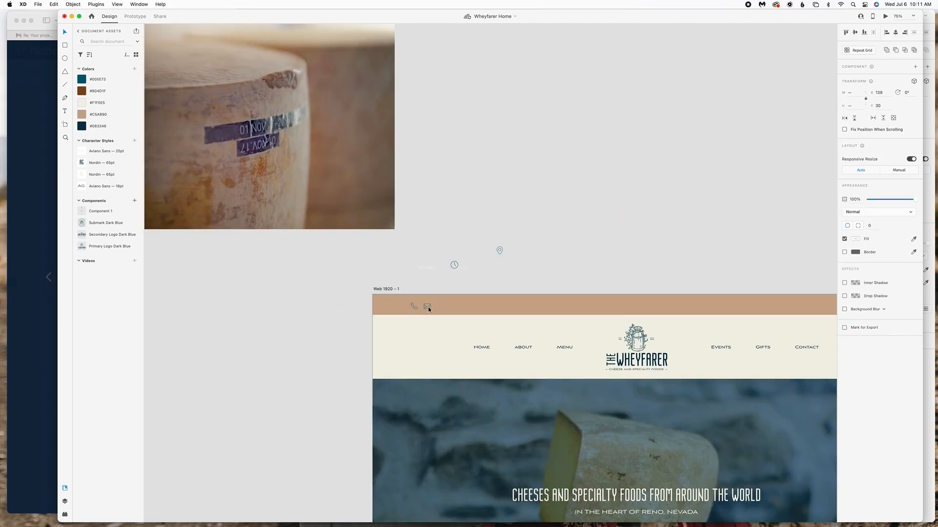
scroll(637, 257, right, 4)
click(629, 256)
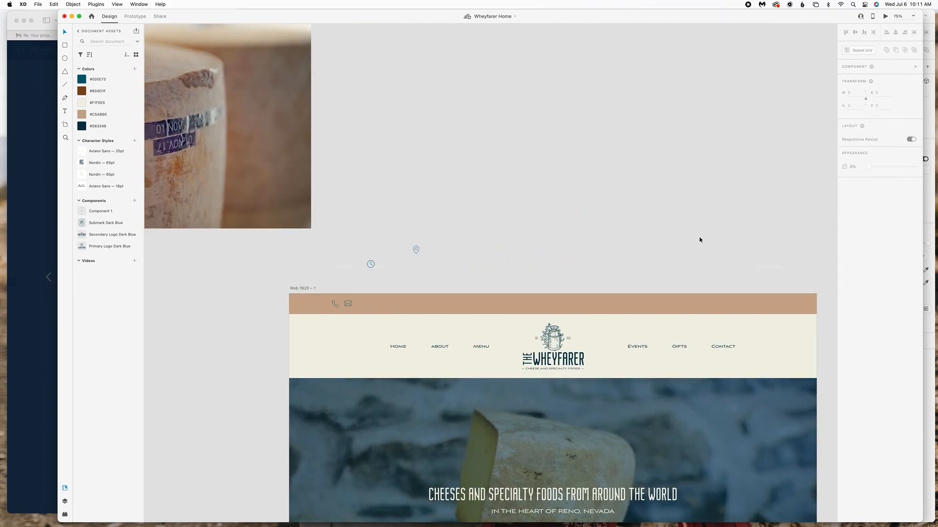
- Add the location pin beside the envelope on the tan top bar and even out the icon spacing
key(super+plus)
key(super+plus)
shift+click(344, 303)
click(380, 262)
scroll(388, 271, left, 3)
drag(302, 336, 308, 335)
click(395, 287)
key(super+minus)
key(super+minus)
- Move the phone, envelope and pin icons toward the top bar's right end and reduce the bar's height to 57
scroll(395, 287, right, 5)
scroll(396, 287, down, 4)
click(228, 219)
shift+click(242, 218)
shift+click(256, 218)
click(446, 217)
drag(446, 228, 447, 223)
- Enlarge the header's Wheyfarer logo and recenter it between the navigation links below the slimmer top bar
click(494, 240)
click(448, 245)
drag(477, 283, 462, 278)
drag(538, 264, 527, 256)
click(507, 180)
scroll(507, 181, down, 3)
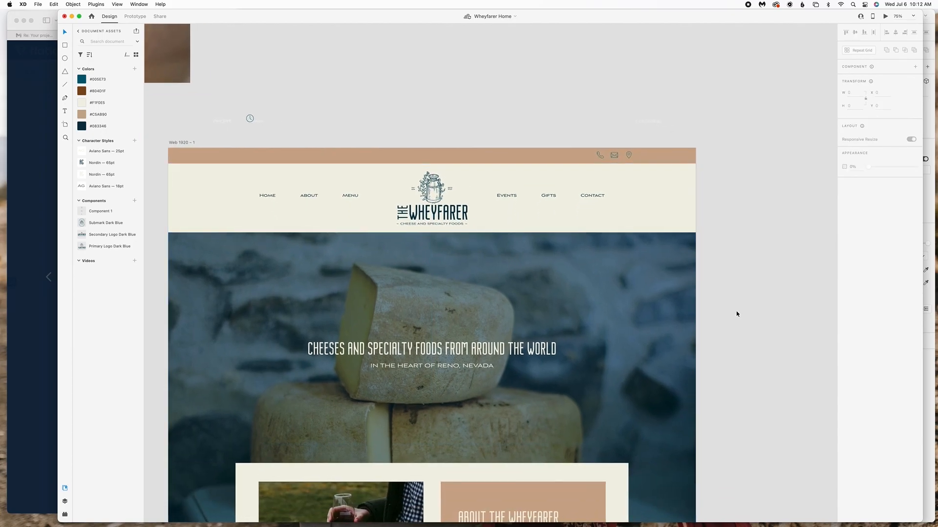
- Duplicate the finished homepage artboard beside the original
key(super+minus)
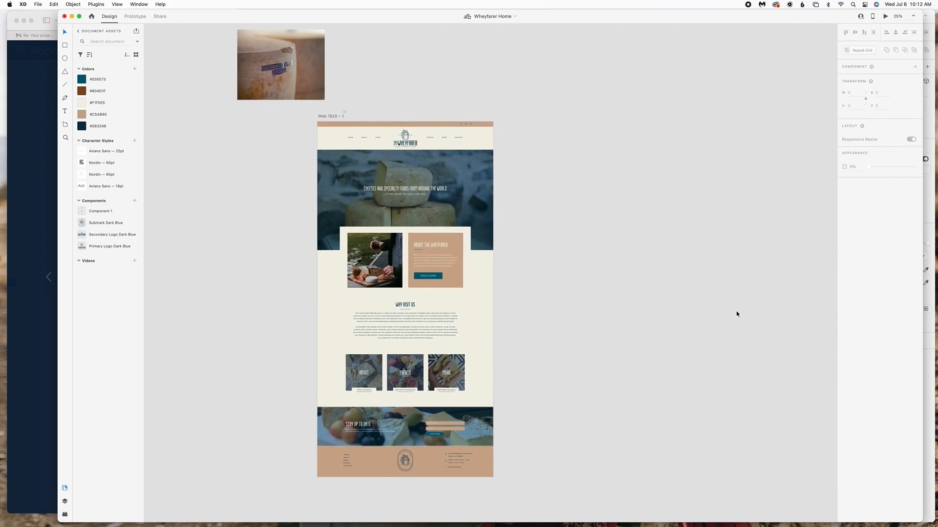
click(327, 117)
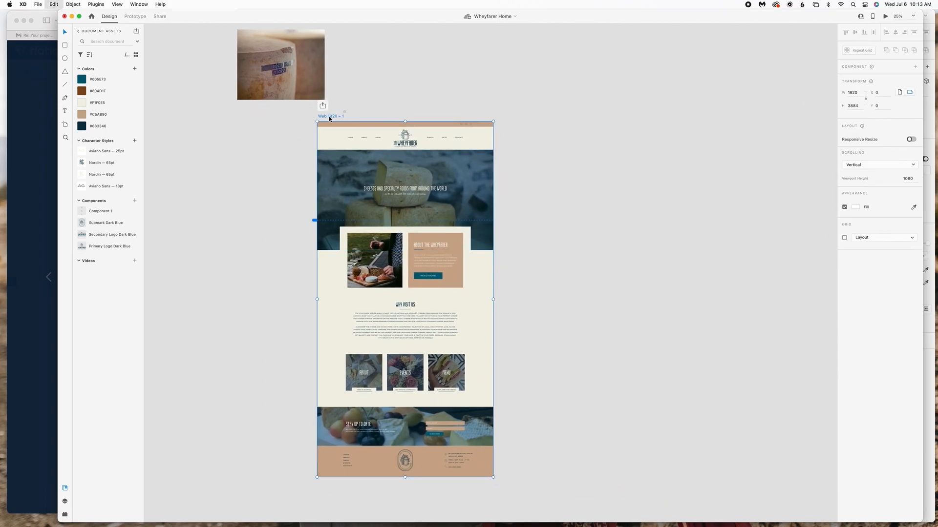
key(super+d)
click(659, 88)
- Fill the duplicated artboard's top bar with the dark blue #083346
scroll(660, 88, up, 5)
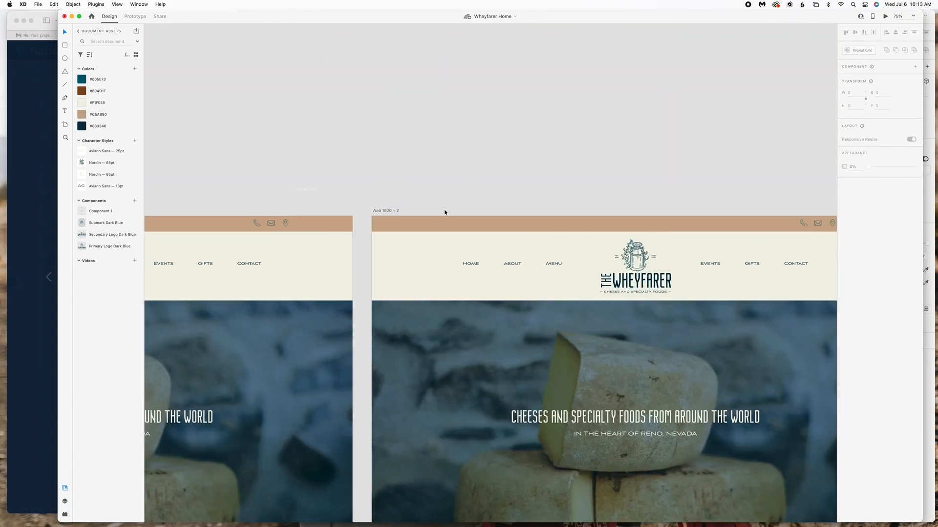
click(445, 224)
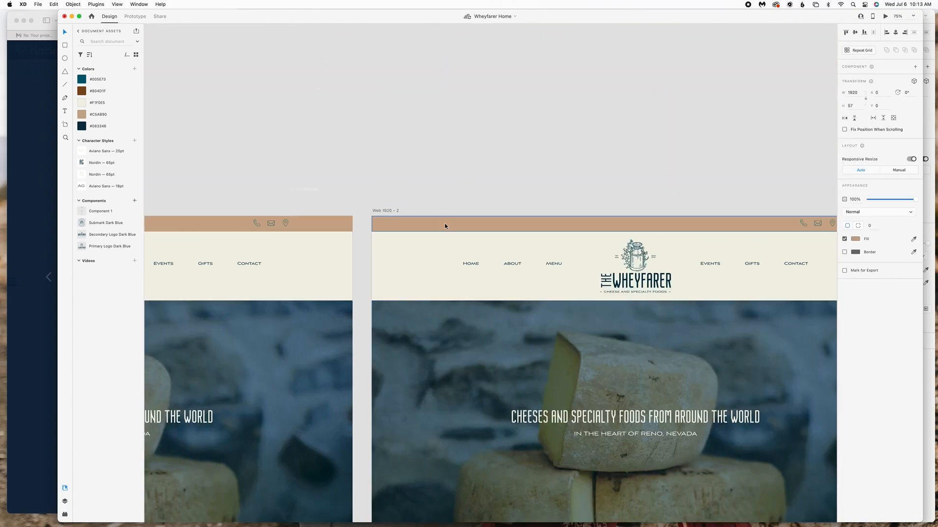
click(81, 126)
click(641, 159)
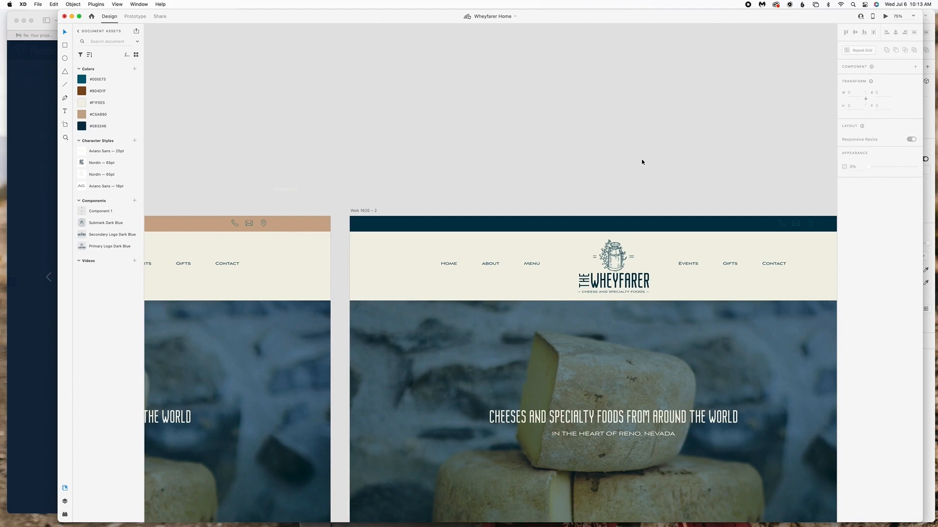
- Move the phone, envelope and pin icons off the duplicated artboard's top bar onto the empty canvas above it
scroll(641, 159, right, 5)
drag(593, 225, 596, 184)
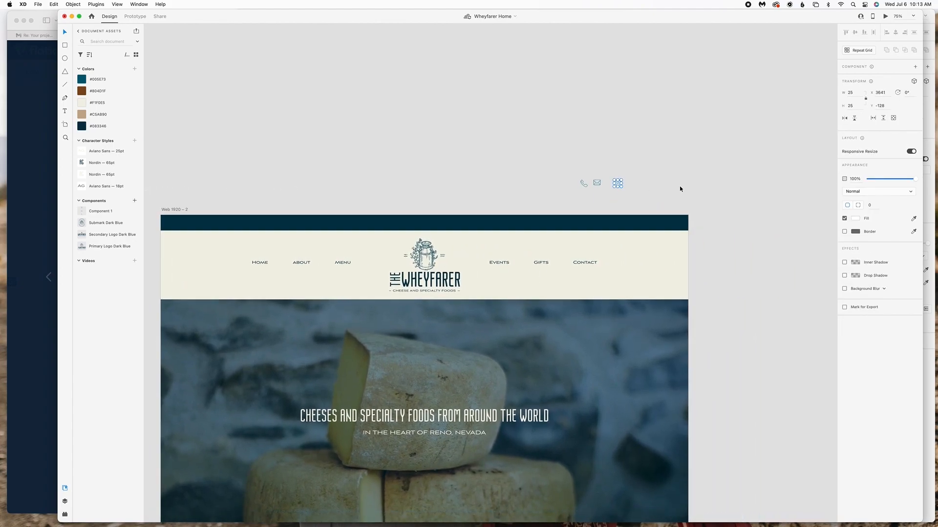
click(679, 186)
- Fill the duplicated artboard's top bar with the saved brown document color
scroll(678, 186, left, 5)
scroll(678, 186, down, 2)
scroll(680, 188, down, 4)
click(459, 91)
click(97, 91)
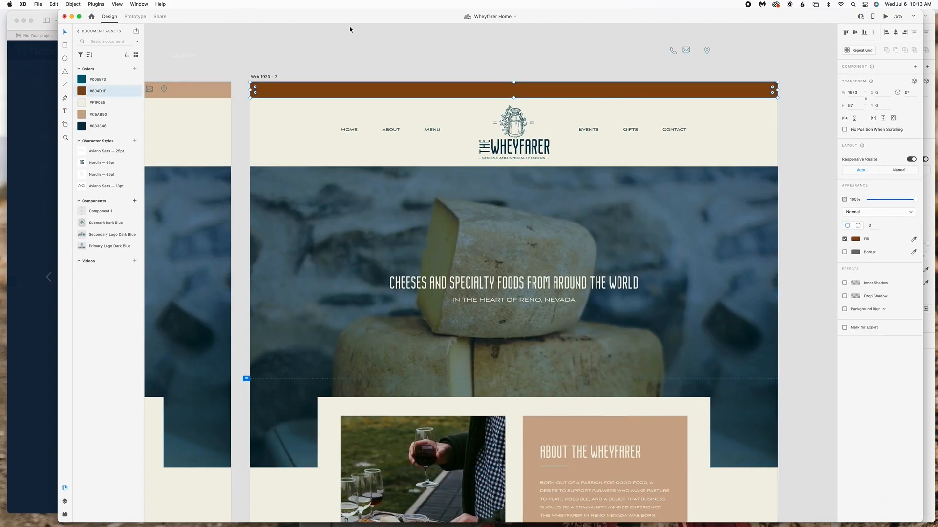
click(349, 29)
- Align the navigation links with the Wheyfarer logo along their vertical middles in the duplicated artboard's header
click(399, 155)
double_click(356, 131)
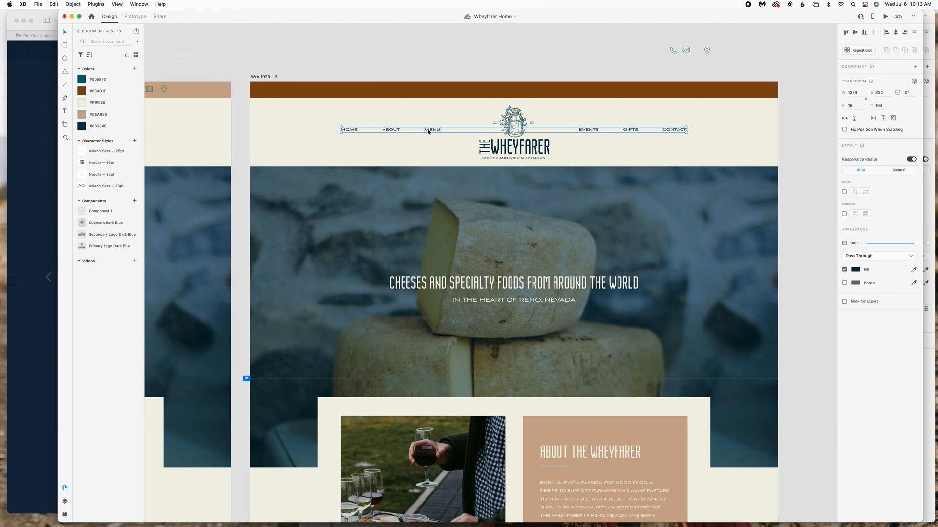
shift+click(502, 144)
click(855, 32)
click(818, 84)
scroll(789, 130, down, 2)
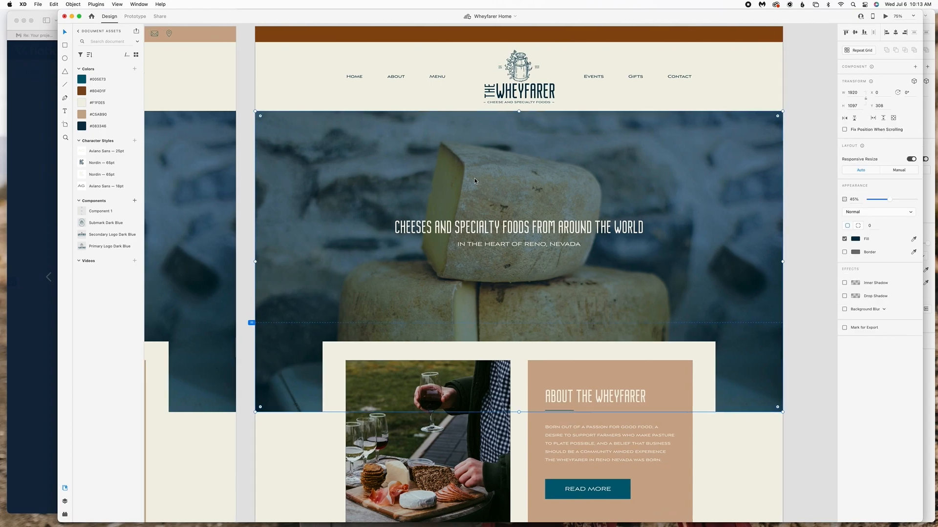
- Align the original artboard's navigation links and header logo along their vertical middles as well
scroll(475, 177, left, 10)
click(505, 74)
shift+click(439, 99)
click(855, 33)
click(703, 61)
- Delete the cream page background from the duplicated artboard
scroll(702, 61, right, 5)
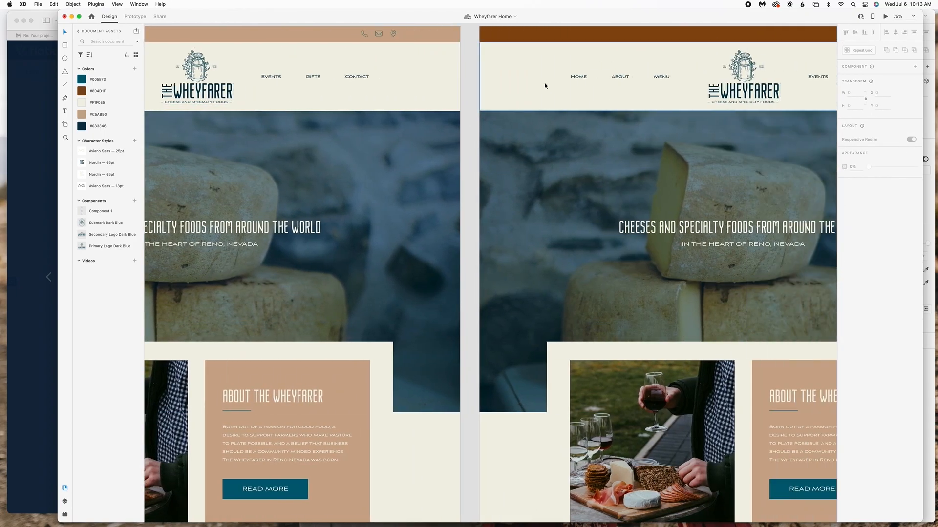
scroll(544, 83, down, 4)
click(537, 405)
key(Delete)
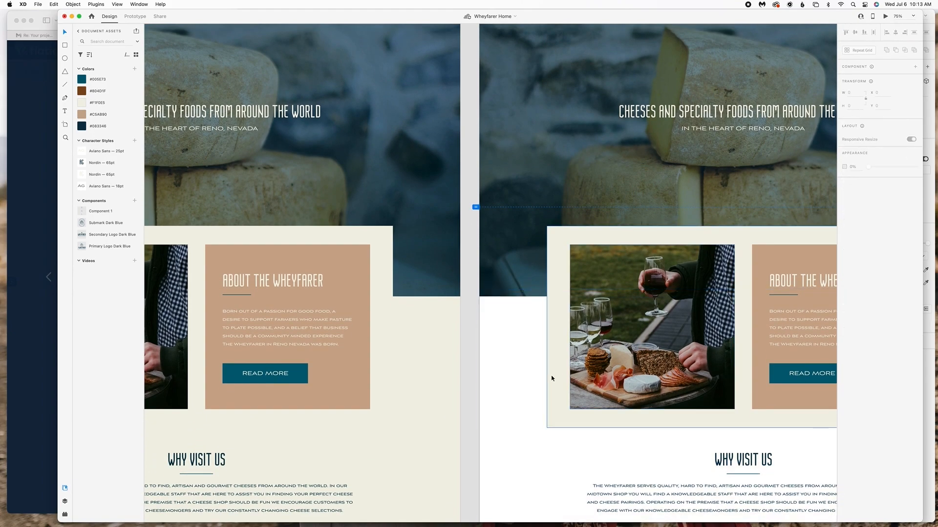
click(552, 378)
key(Delete)
scroll(626, 363, down, 6)
scroll(626, 365, up, 1)
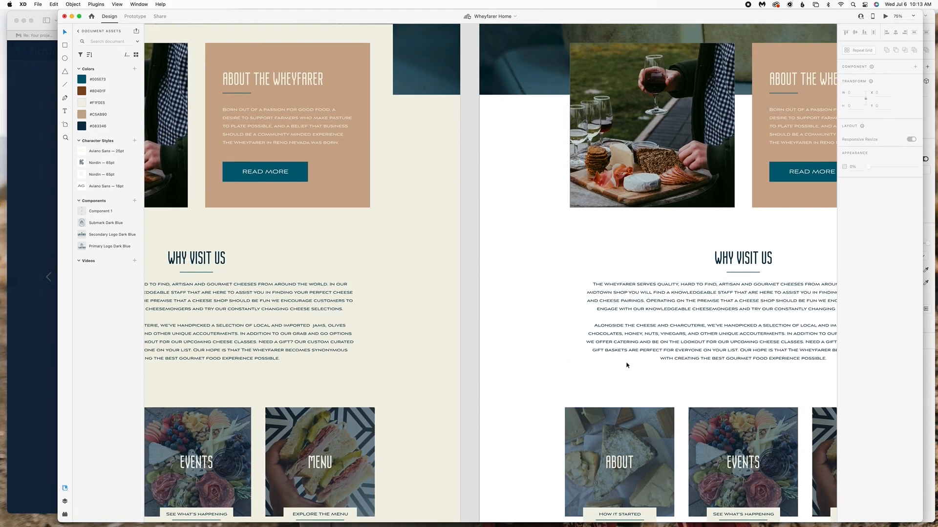
key(super+z)
- Fill the panel behind the wine photo and the About the Wheyfarer box with white #FFFFFF
click(855, 240)
key(super+shift+z)
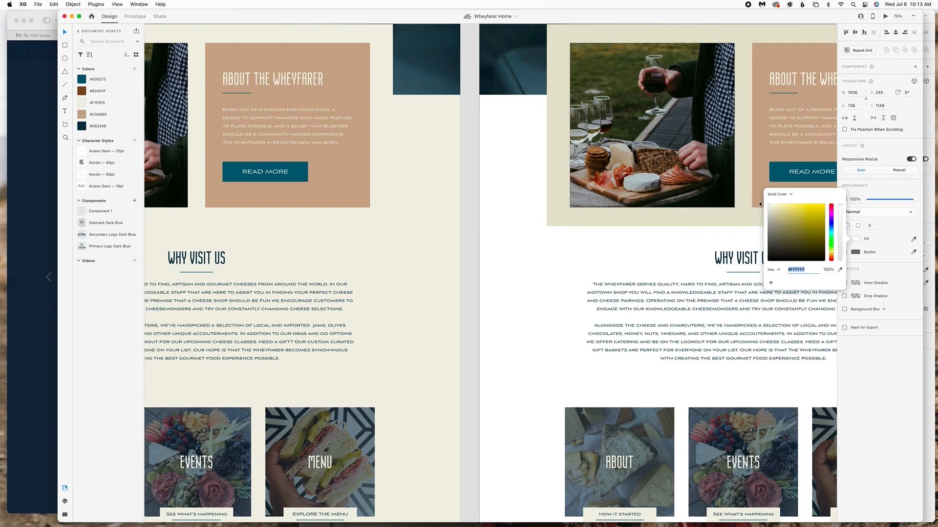
click(571, 263)
scroll(570, 263, up, 1)
scroll(571, 262, right, 5)
scroll(571, 263, up, 2)
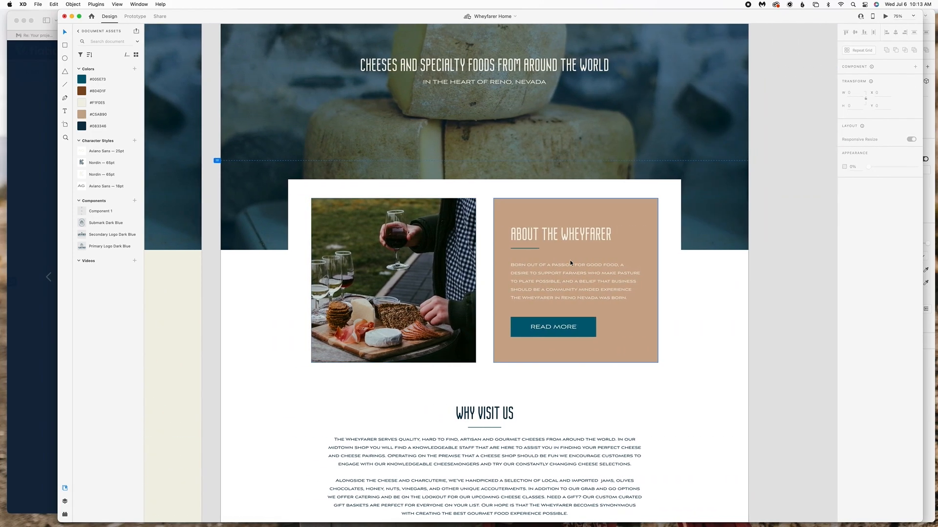
- Fill the label boxes under the About, Events and Menu cards with white on the duplicated artboard
scroll(570, 263, down, 15)
click(521, 197)
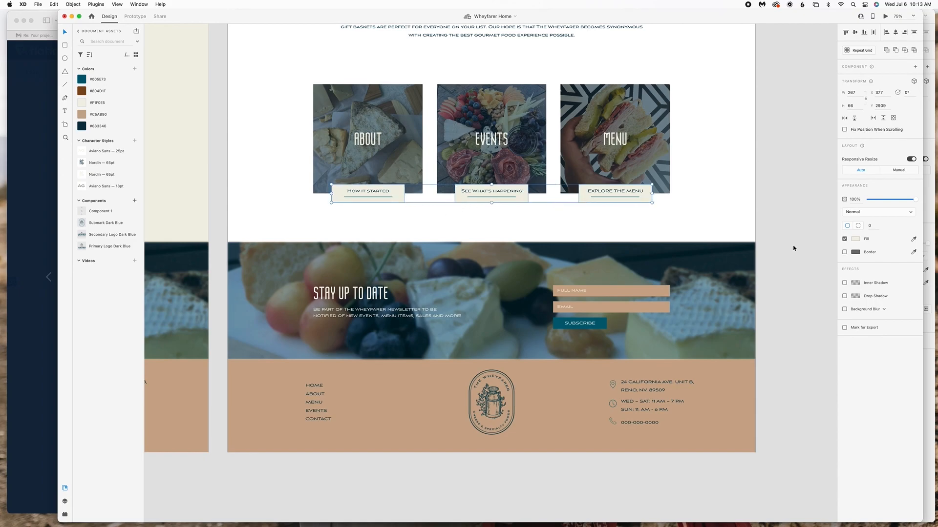
click(855, 240)
click(793, 184)
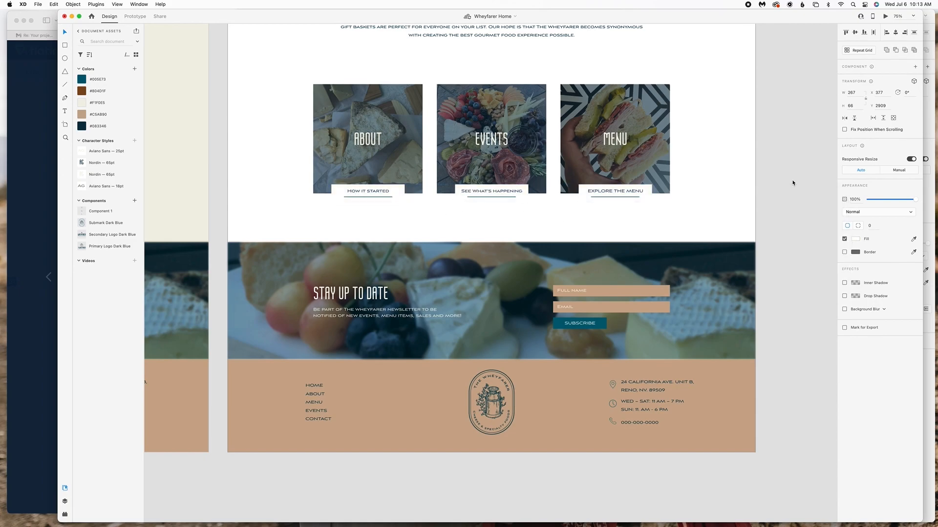
- Fill the duplicated artboard's footer background with the dark blue #083346
scroll(816, 324, down, 4)
click(731, 342)
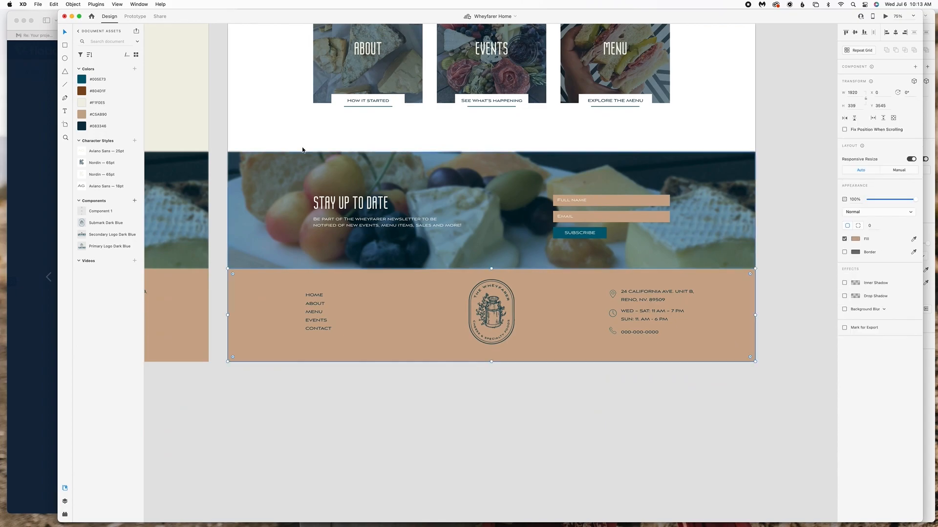
click(96, 126)
- Recolor the footer's navigation links and its address, opening hours and phone text to a light cream
click(312, 312)
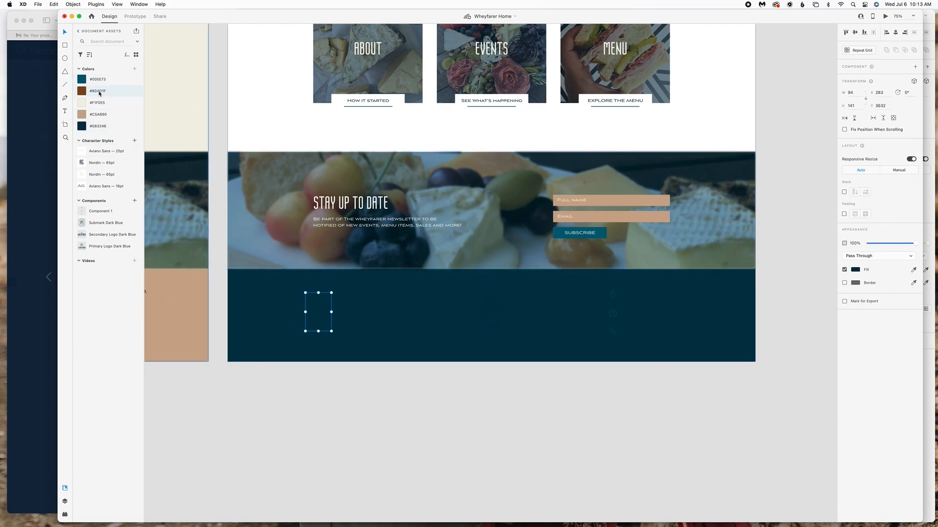
click(423, 386)
click(643, 300)
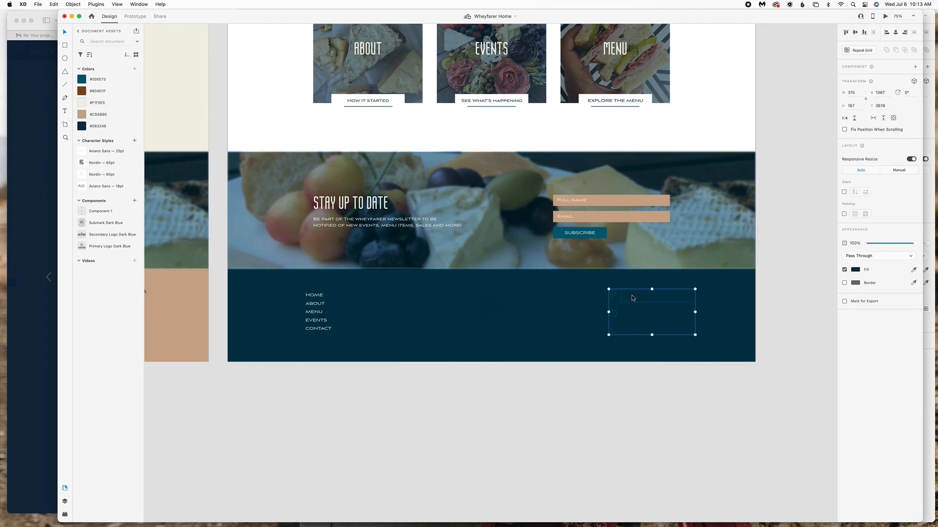
double_click(632, 295)
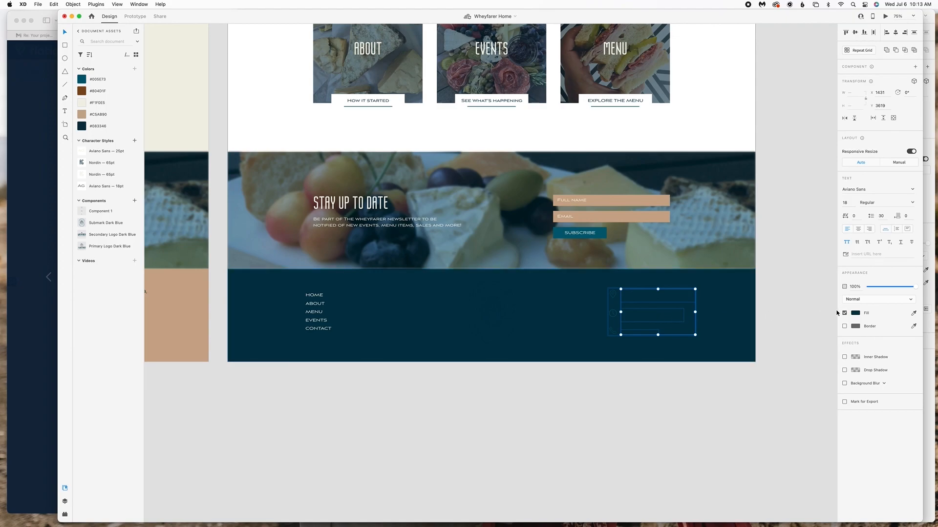
click(913, 313)
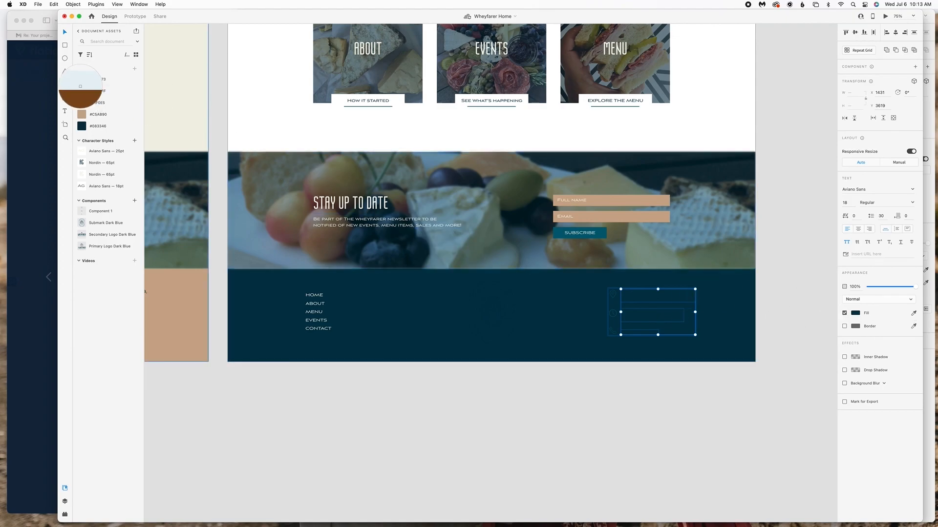
click(81, 103)
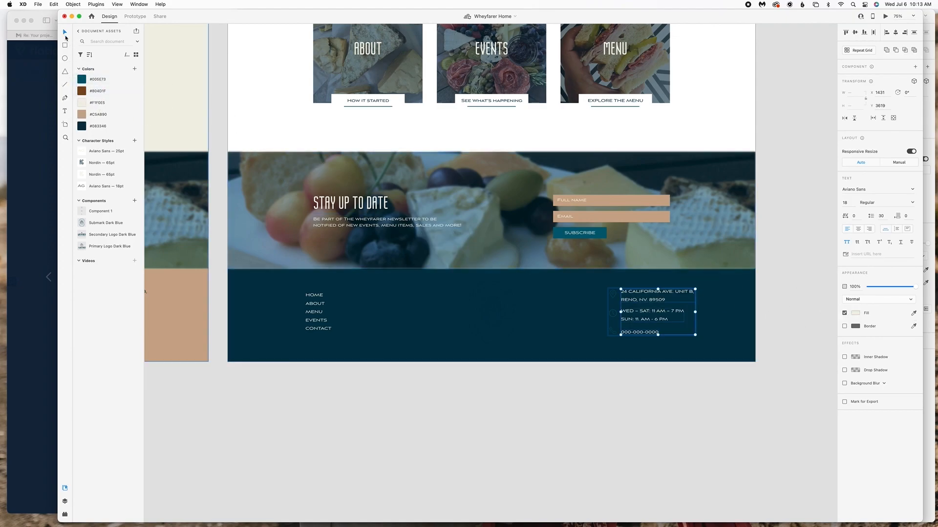
click(611, 316)
click(609, 387)
- Move the badge logo out of the duplicated artboard's footer onto the empty canvas below it
click(493, 317)
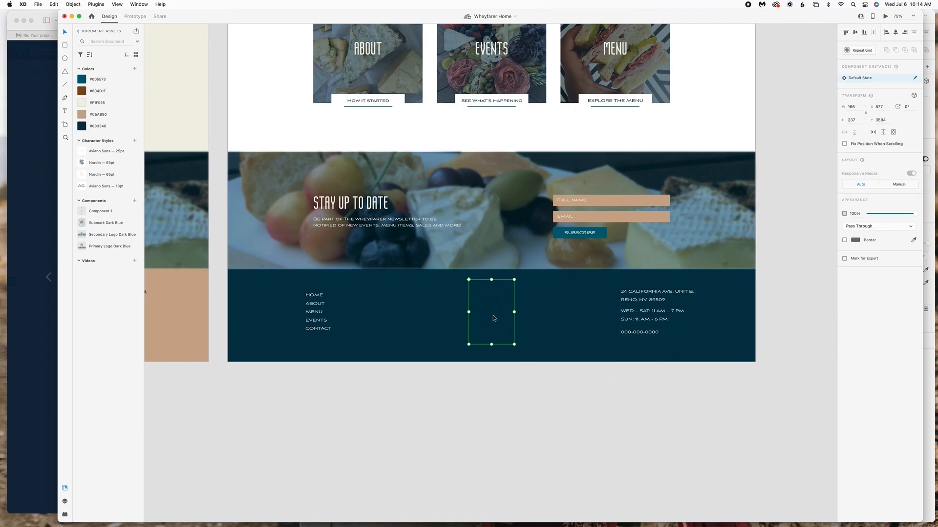
scroll(547, 398, up, 5)
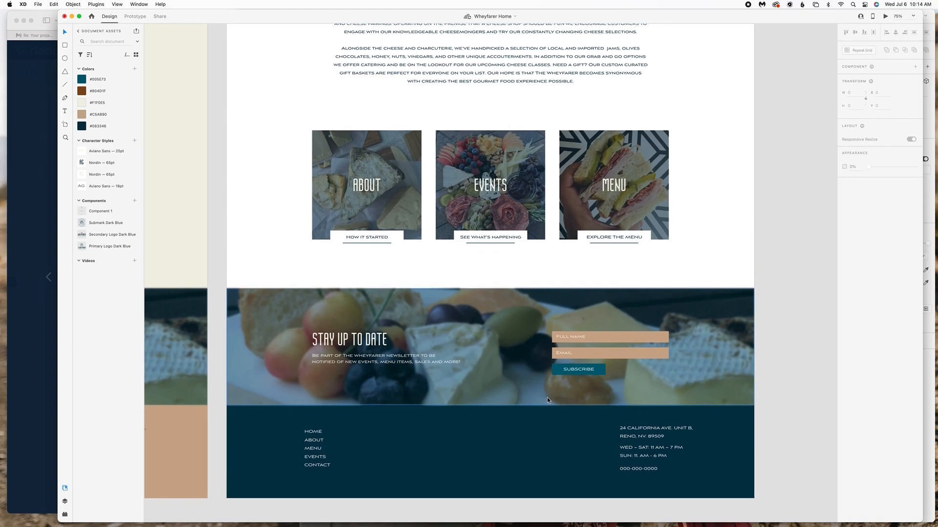
key(super+minus)
key(super+minus)
scroll(641, 341, up, 5)
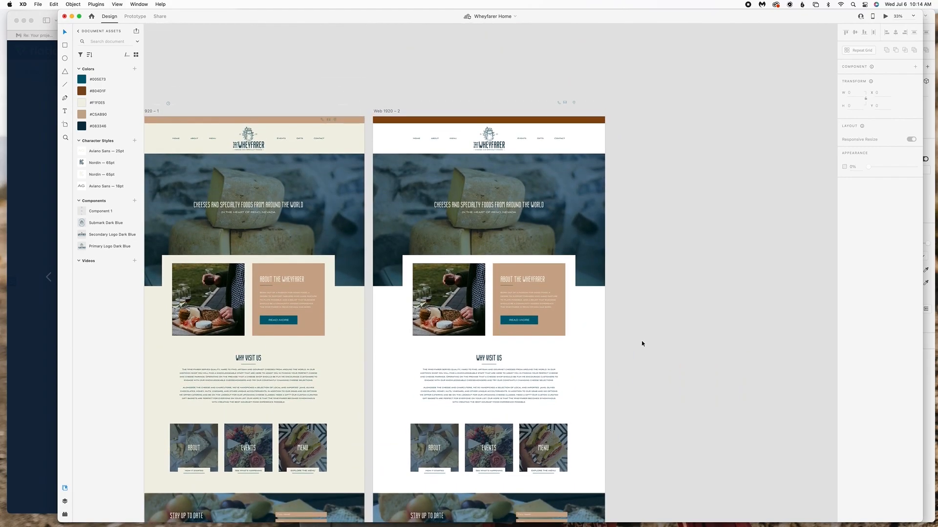
- Fill the duplicated artboard's footer background with the saved brown document color
scroll(641, 340, down, 5)
click(579, 406)
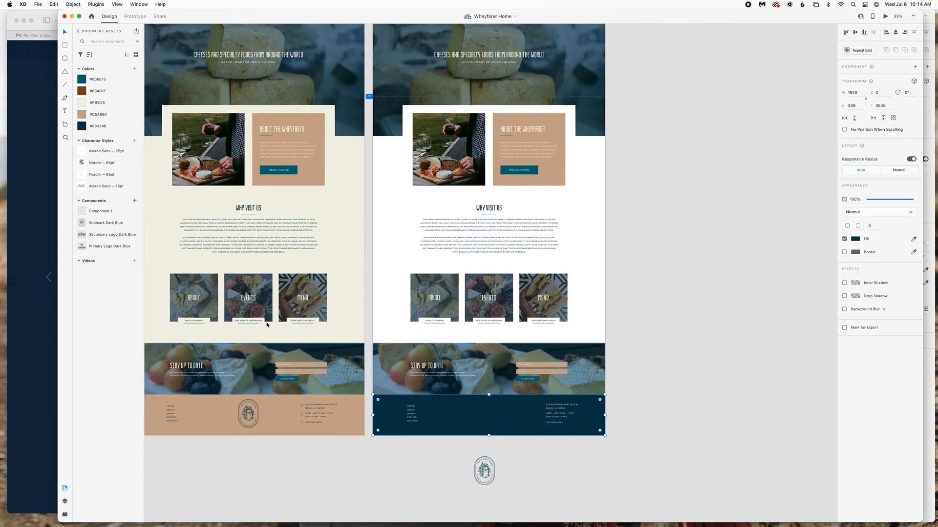
click(80, 91)
click(654, 331)
- Fill the newsletter form's two input fields with brown and give the Subscribe button a cream background with brown text
click(554, 370)
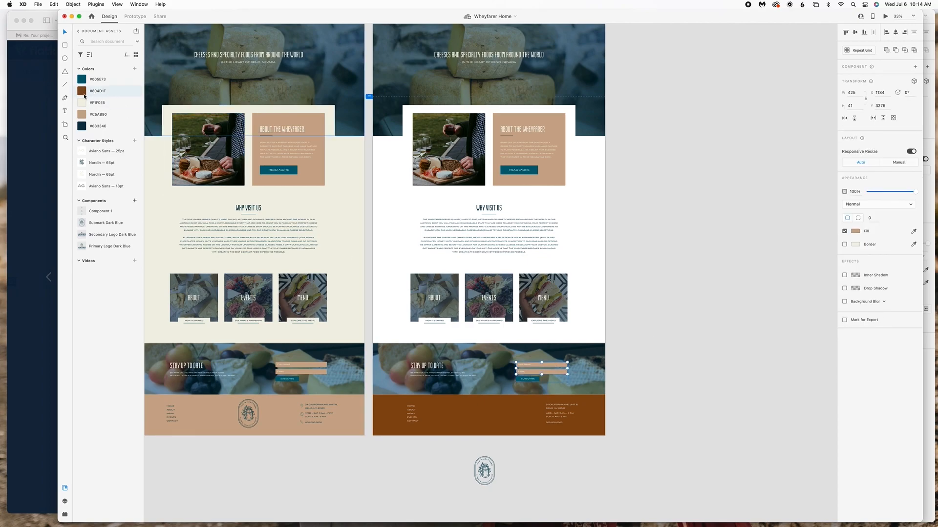
click(633, 394)
click(538, 379)
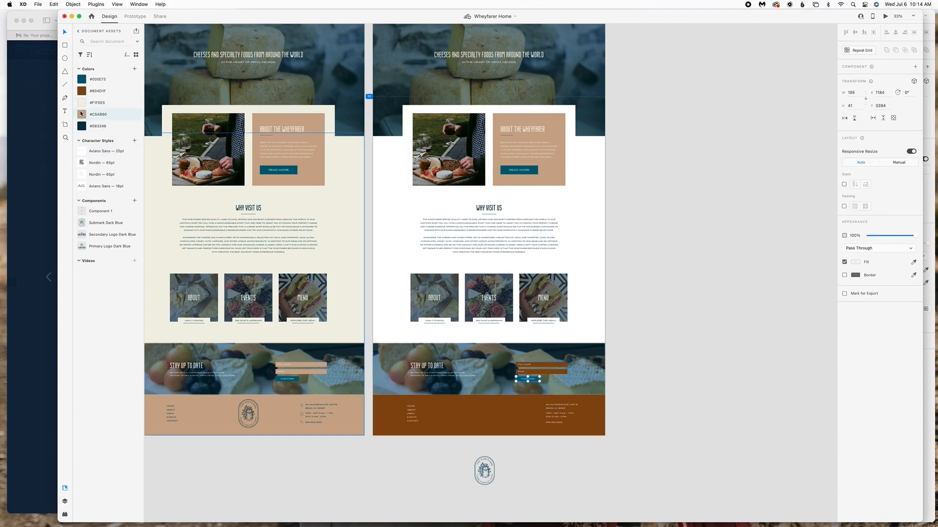
double_click(525, 381)
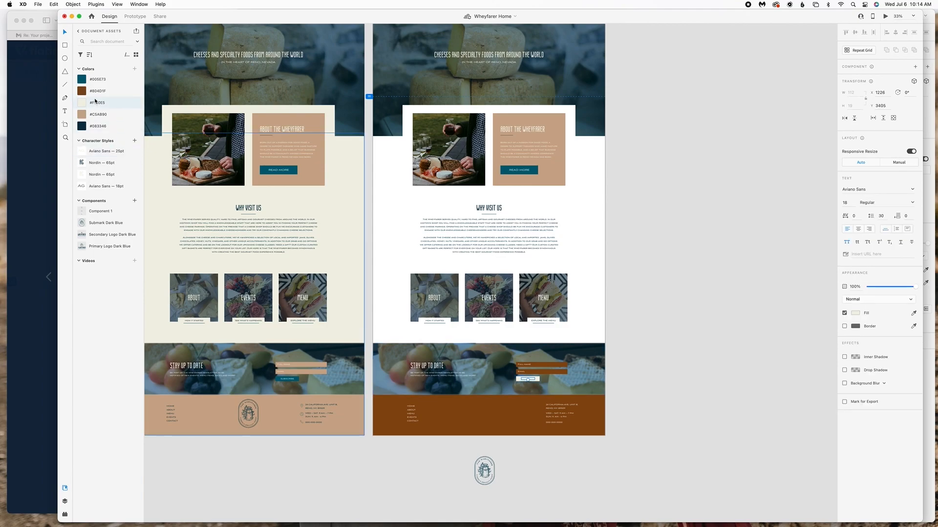
click(697, 315)
- Fill the Full name and Email fields with dark blue #083346 and recolor the Subscribe text dark blue
scroll(693, 347, up, 2)
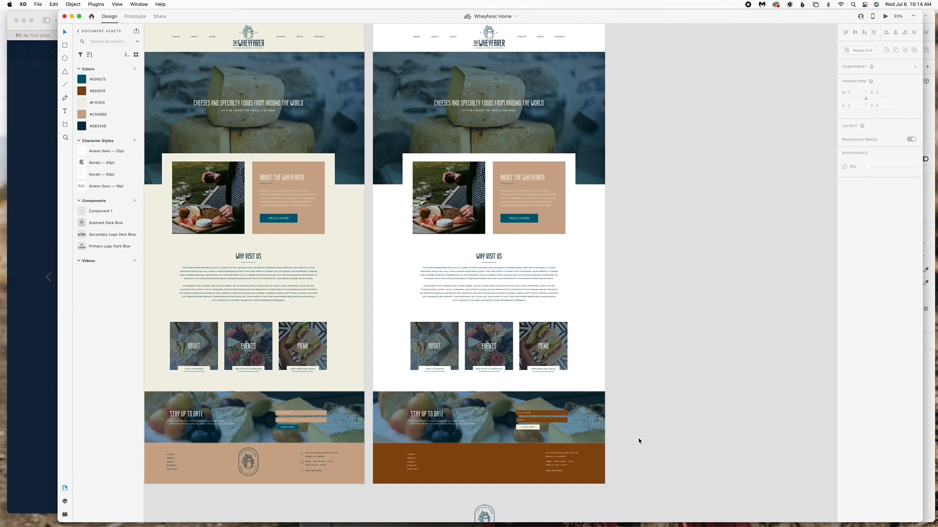
key(super+1)
scroll(644, 410, down, 10)
click(652, 353)
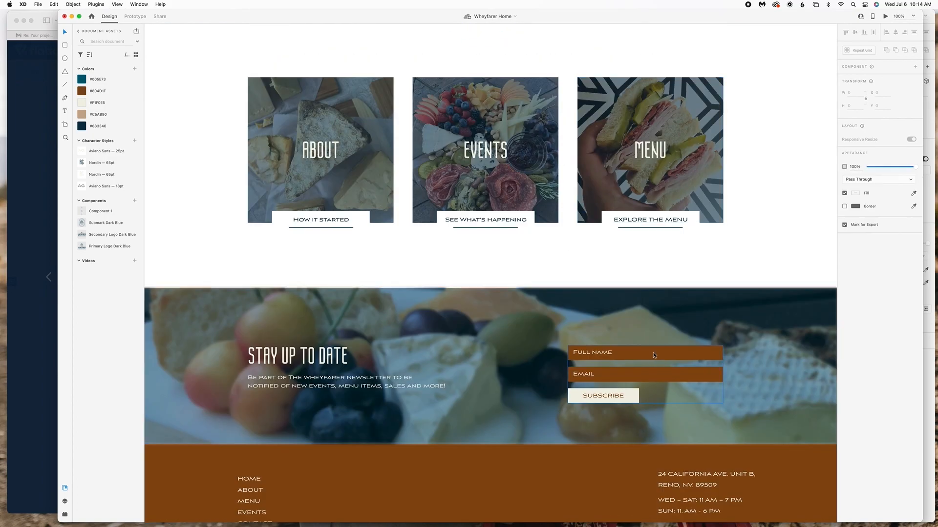
double_click(652, 353)
shift+click(653, 373)
click(81, 126)
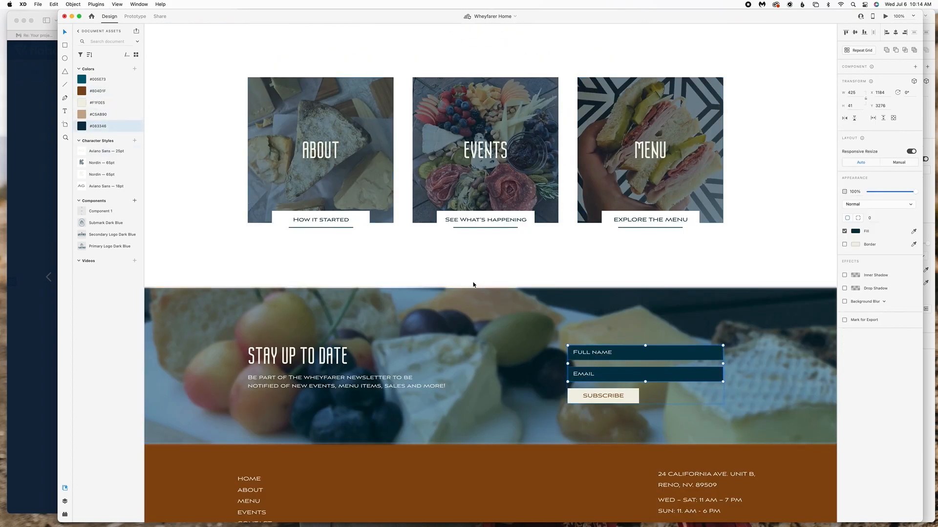
double_click(617, 396)
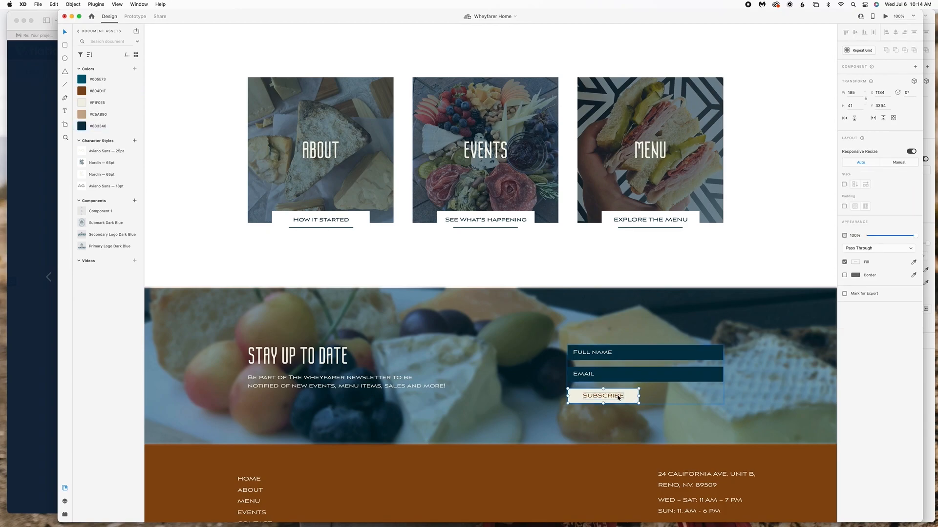
double_click(190, 151)
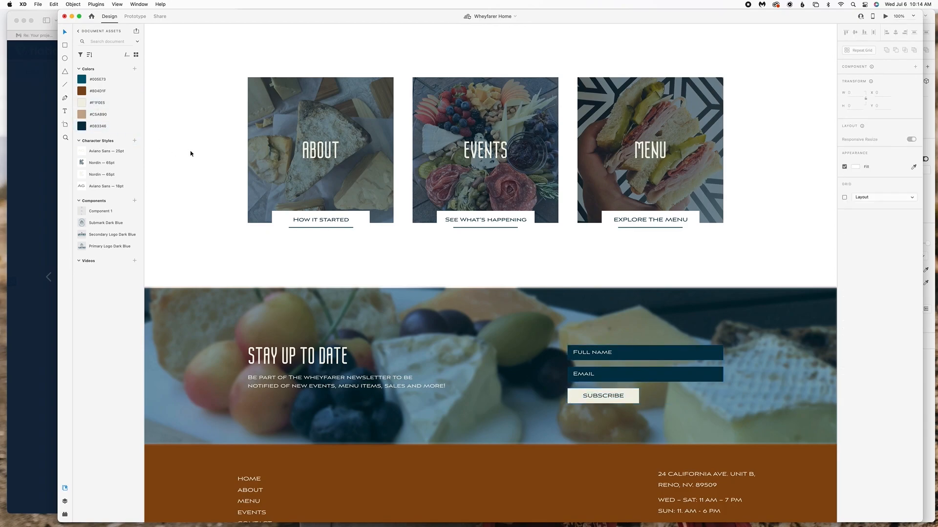
- Fill the About the Wheyfarer box on the duplicated artboard with the saved brown document color
scroll(190, 152, up, 1)
key(super+minus)
key(super+minus)
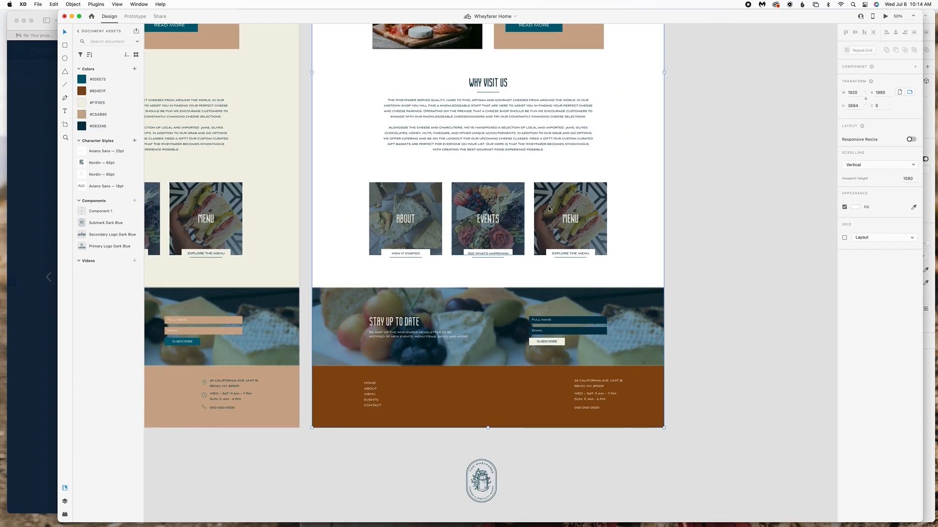
scroll(650, 180, up, 5)
scroll(661, 259, down, 3)
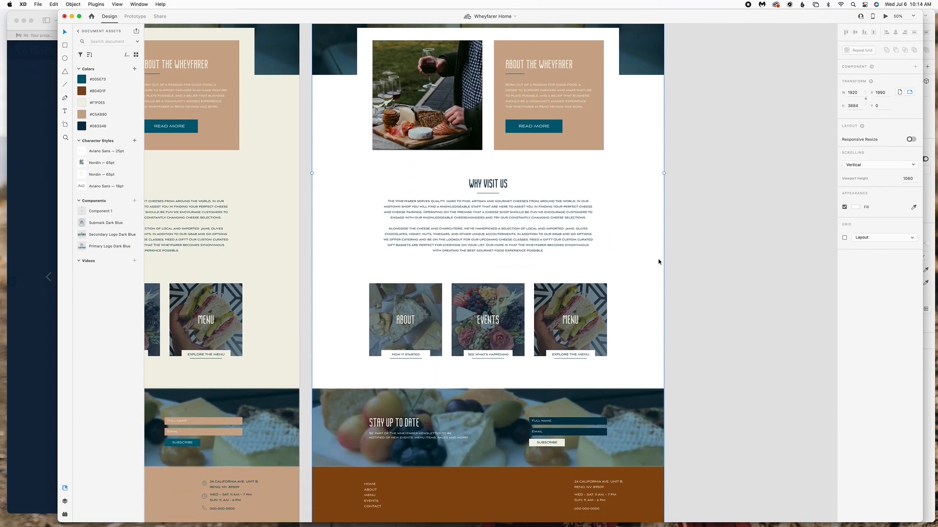
scroll(660, 261, up, 4)
click(584, 298)
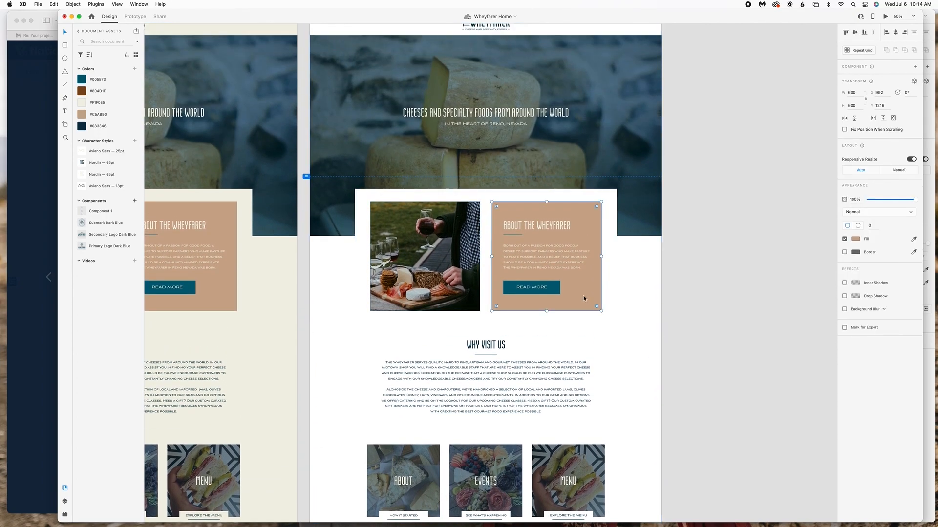
click(82, 91)
click(728, 286)
- Color the About the Wheyfarer box's divider and Read More button cream, and the button text dark blue
scroll(727, 285, up, 4)
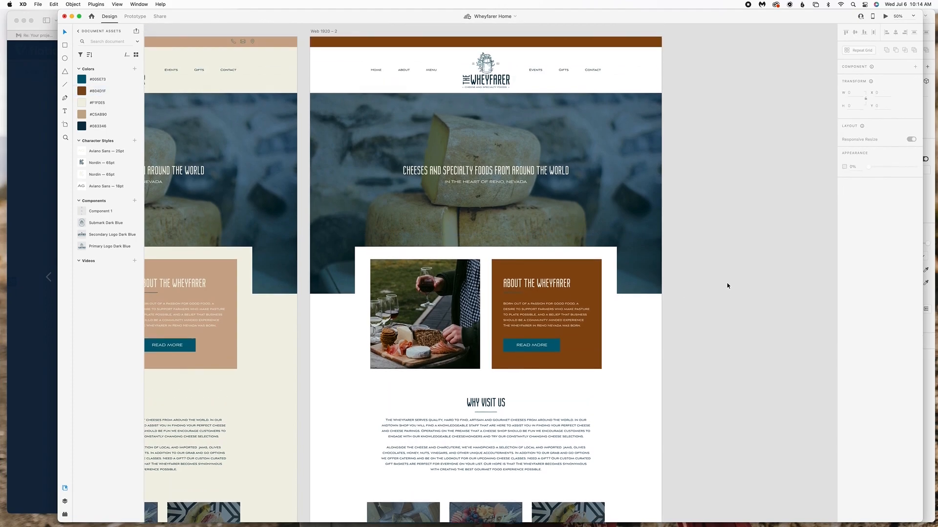
click(516, 329)
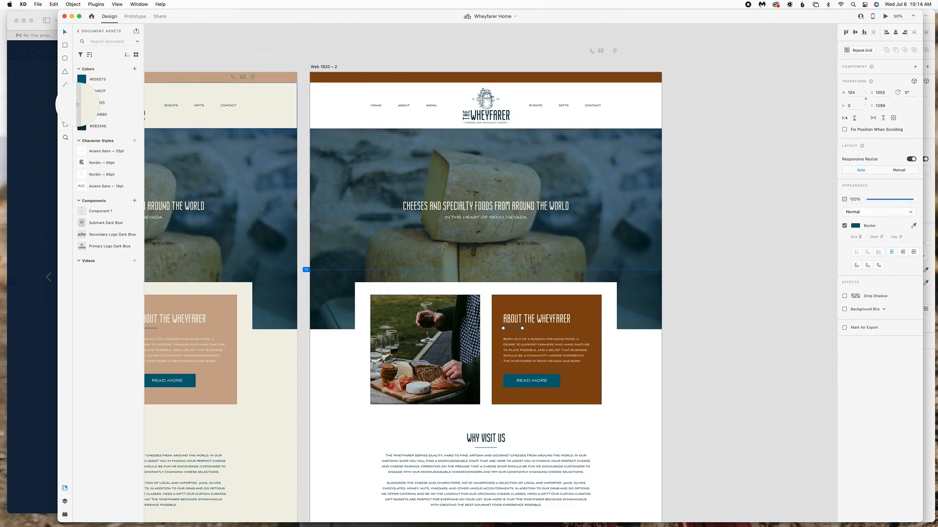
click(553, 385)
double_click(553, 384)
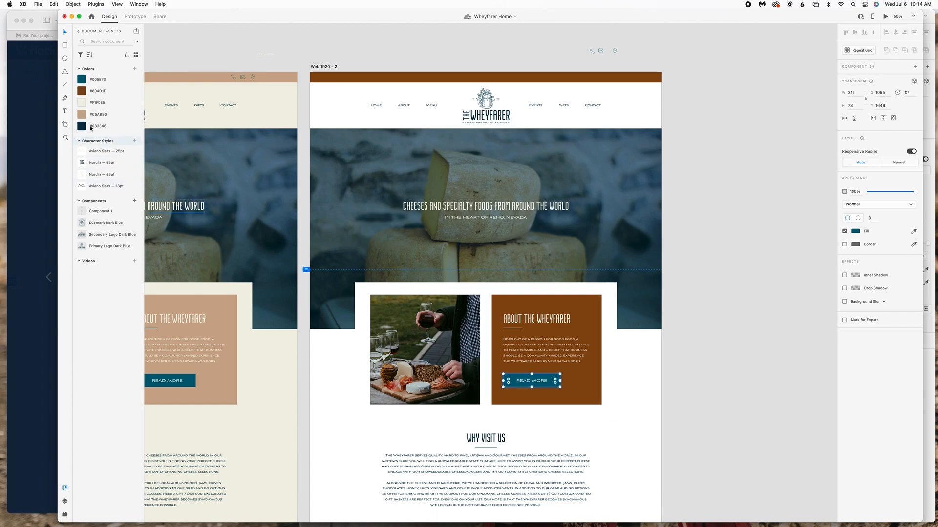
click(80, 104)
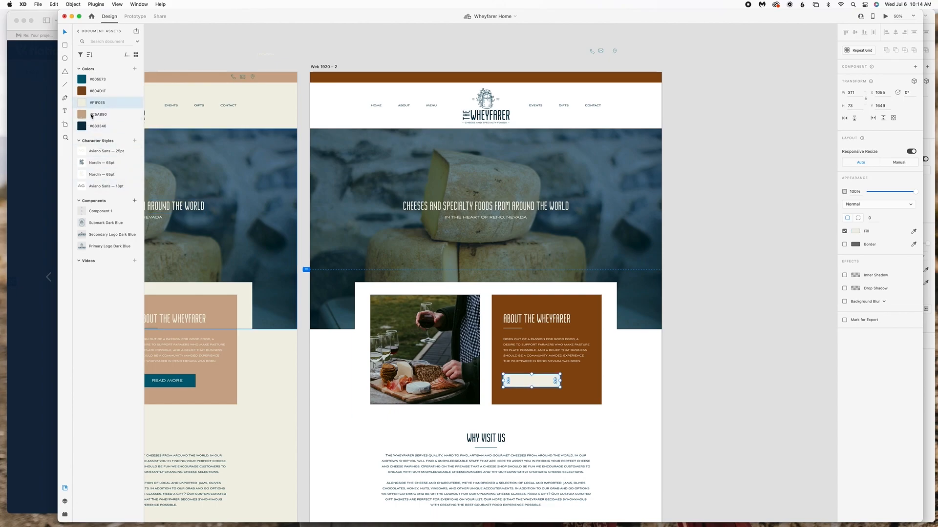
click(537, 381)
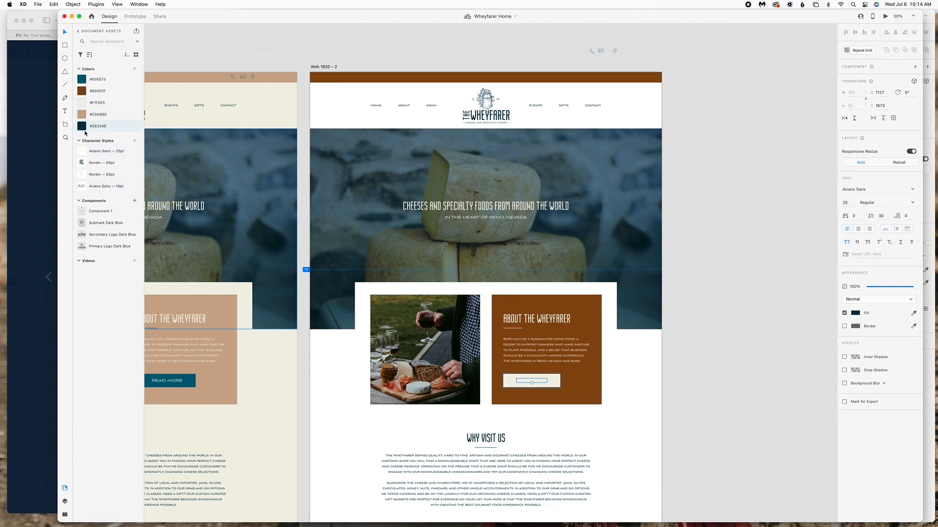
click(796, 355)
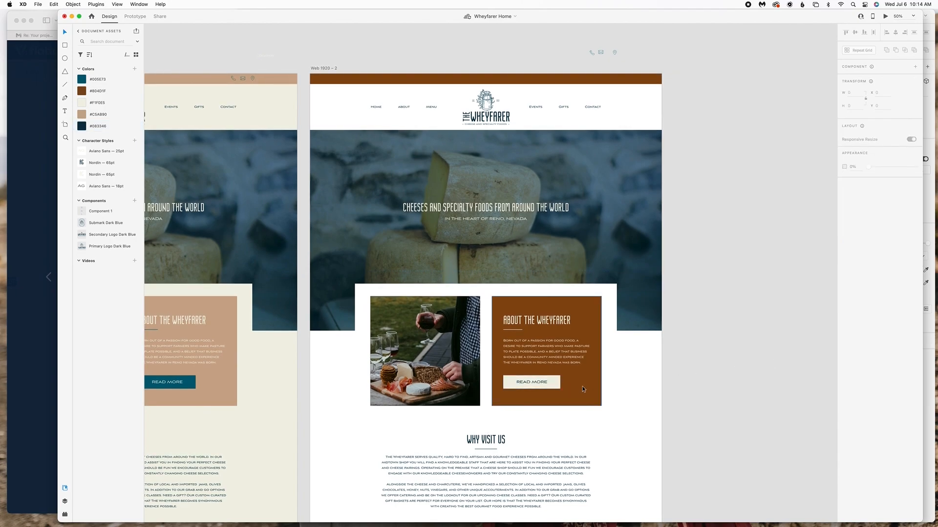
- Adjust the opacity of the hero's dark blue overlay and shift it down to expose the photo beneath
scroll(709, 396, up, 2)
click(649, 329)
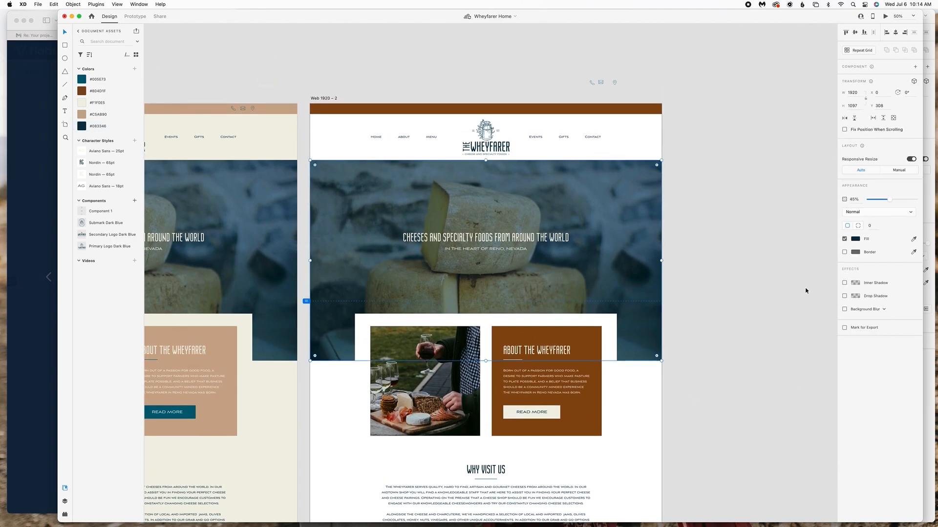
drag(894, 202, 896, 203)
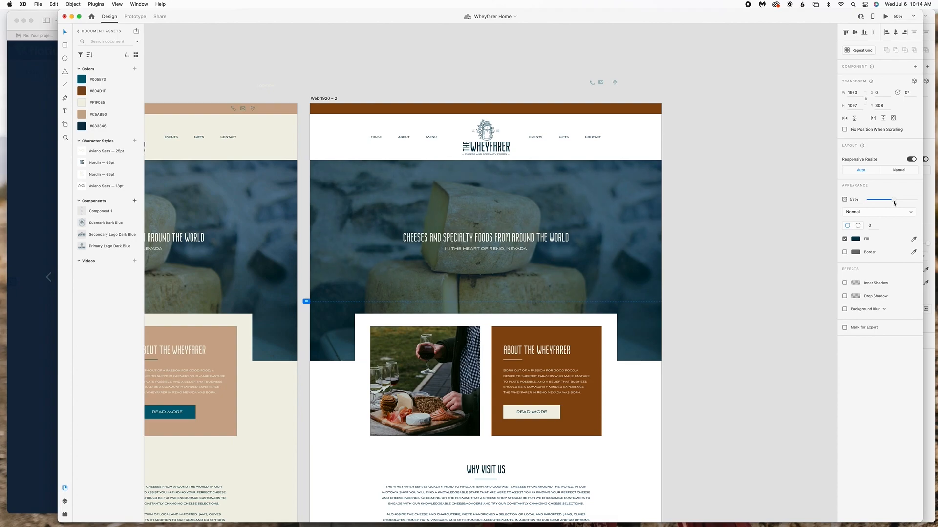
drag(897, 204, 891, 204)
click(816, 246)
drag(585, 223, 589, 250)
click(707, 247)
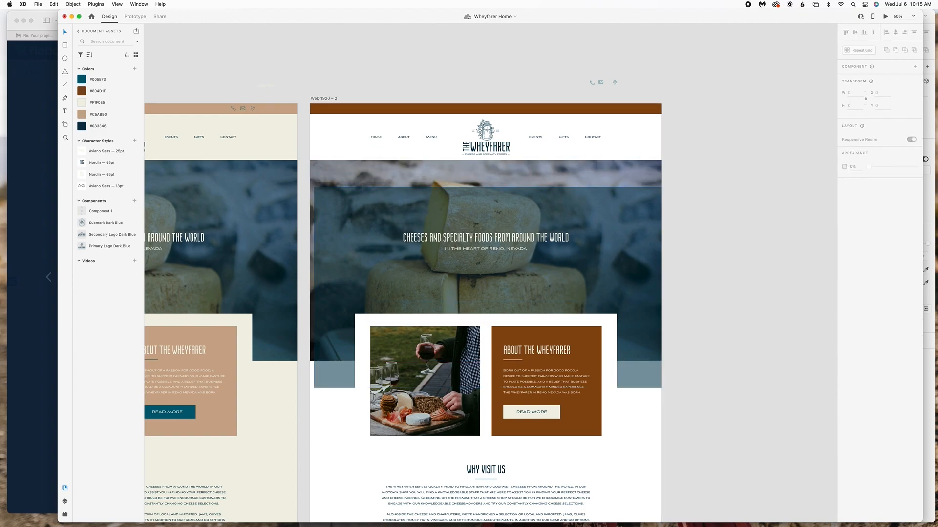
- Try the downloaded grape and charcuterie photo as the hero background on the white variant
mouse_move(593, 526)
click(517, 522)
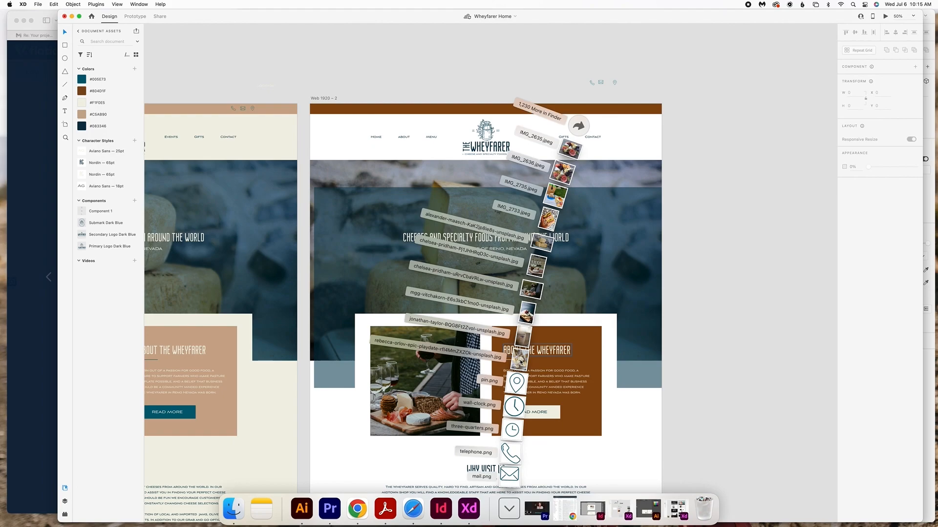
drag(528, 317, 608, 168)
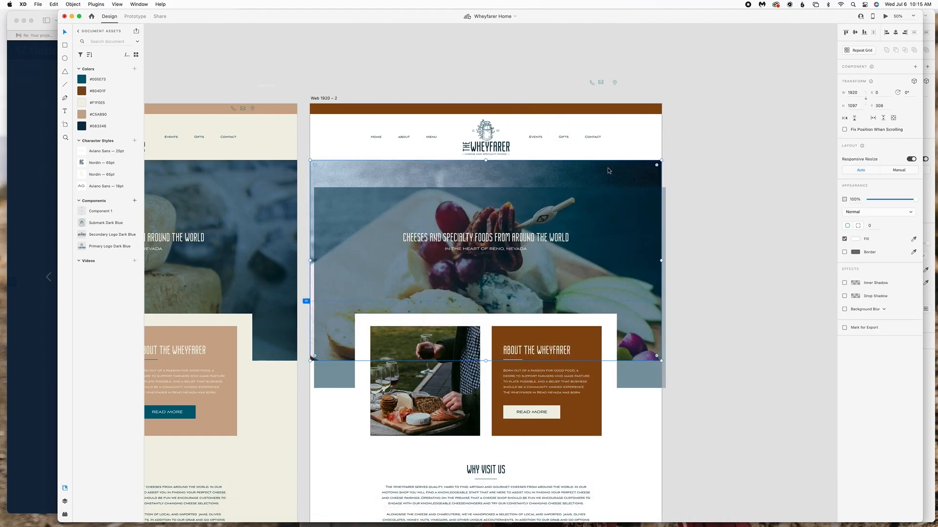
drag(619, 418, 621, 375)
click(811, 351)
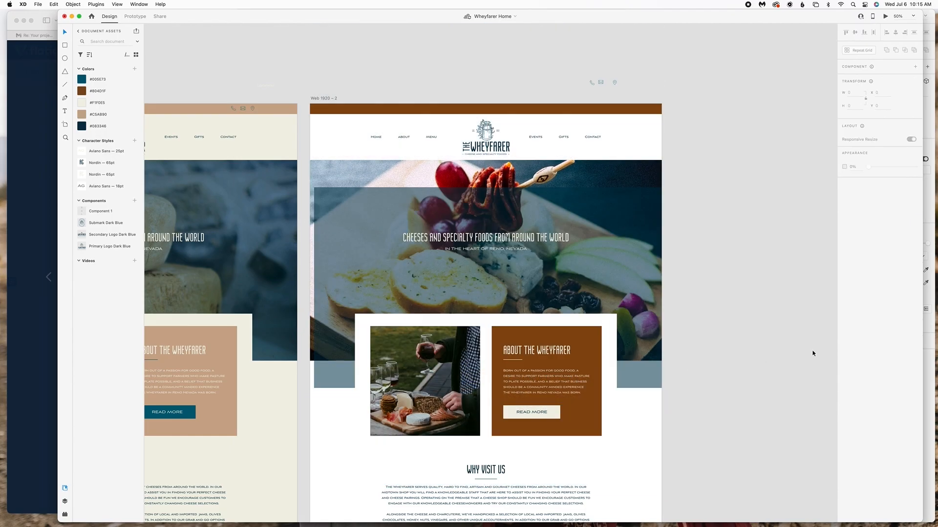
- Replace the hero background with the downloaded cheese wedges photo, adjust its crop and move the dark blue overlay back over it
click(512, 520)
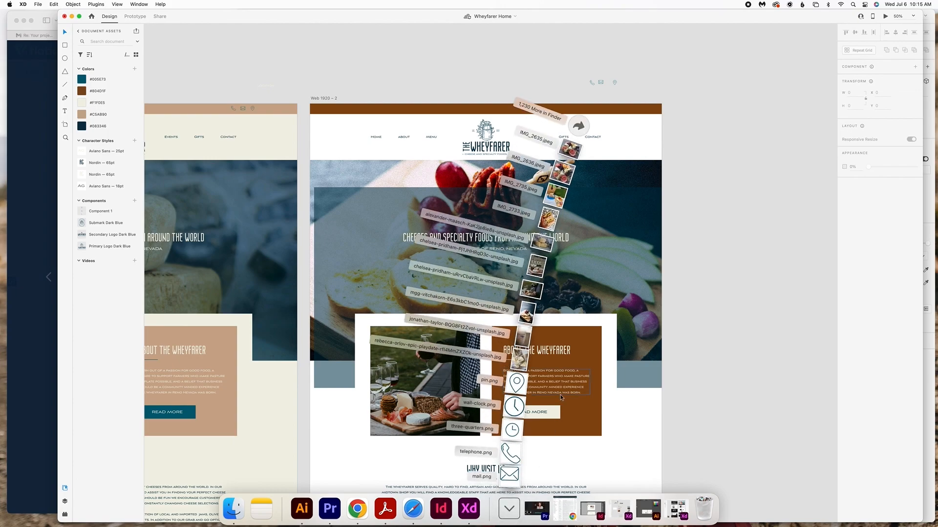
drag(522, 362, 599, 121)
double_click(600, 168)
click(685, 192)
drag(634, 323, 629, 295)
click(758, 348)
scroll(759, 348, up, 3)
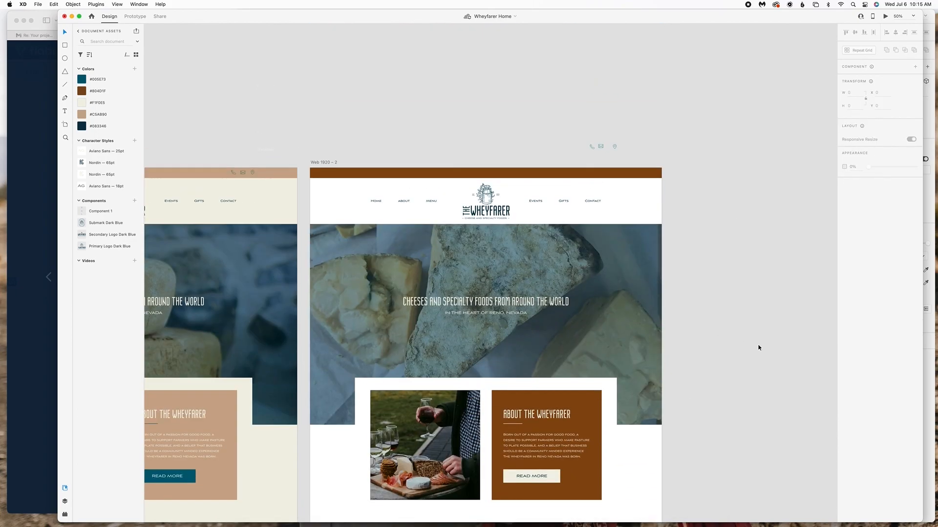
- Move the About, Events and Menu cards off the artboard onto the empty canvas beside it
scroll(724, 293, down, 5)
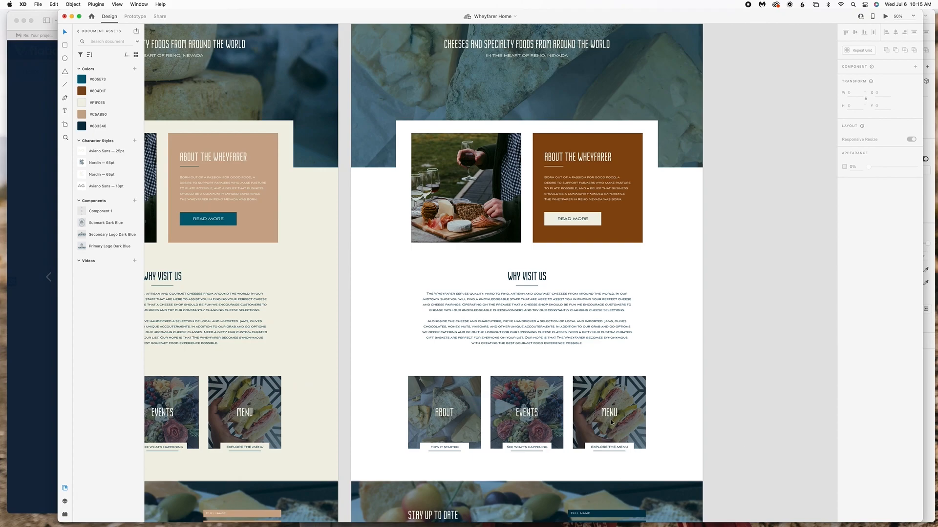
drag(395, 370, 669, 462)
scroll(565, 442, right, 3)
drag(459, 420, 764, 217)
- Move the About the Wheyfarer photo and box down the artboard and shift the Why Visit Us section below them
drag(229, 254, 439, 158)
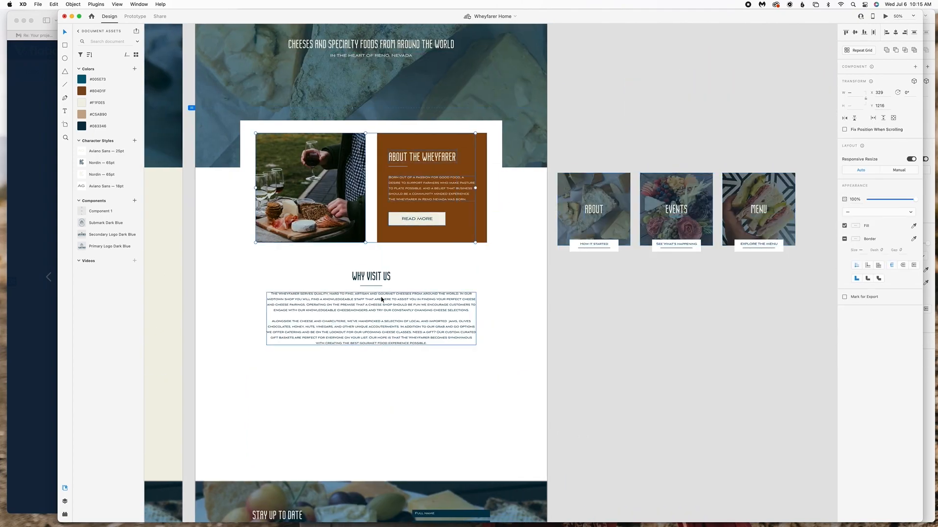
drag(381, 299, 382, 407)
drag(435, 142, 435, 251)
drag(287, 381, 391, 423)
drag(391, 423, 390, 424)
- Group the About, Events and Menu cards and place them in the white box that overlaps the hero image
scroll(782, 390, up, 2)
drag(792, 390, 604, 302)
drag(605, 293, 299, 251)
key(super+g)
click(371, 342)
drag(379, 301, 379, 301)
click(607, 297)
scroll(607, 297, up, 3)
scroll(607, 297, down, 6)
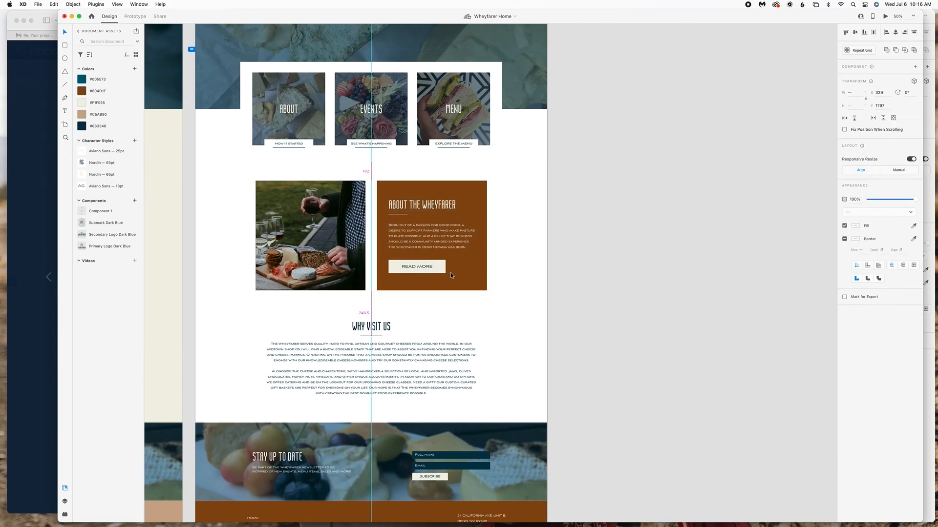
- Set the photo and brown box aside, then place the About the Wheyfarer text back on the artboard in dark blue
drag(513, 305, 337, 234)
drag(429, 283, 739, 294)
click(510, 328)
shift+click(739, 250)
drag(738, 249, 368, 248)
click(82, 126)
- Color the About the Wheyfarer divider teal, center the heading below the cards and widen the paragraph's text box
click(439, 230)
click(337, 226)
click(81, 79)
mouse_move(362, 216)
mouse_down()
mouse_move(365, 192)
mouse_move(375, 207)
mouse_up()
click(895, 32)
drag(352, 252, 351, 230)
drag(415, 226, 464, 226)
- Cut the first Why Visit Us paragraph and paste it below the About the Wheyfarer paragraph after a blank line
click(412, 316)
double_click(286, 345)
triple_click(397, 353)
key(super+c)
key(super+x)
double_click(461, 226)
click(465, 227)
key(Return)
key(Return)
key(super+v)
key(Escape)
- Resize the About the Wheyfarer text block and center the section beneath the three cards
drag(324, 246, 276, 245)
drag(358, 257, 361, 256)
drag(313, 173, 430, 266)
drag(385, 248, 384, 240)
drag(371, 197, 371, 194)
- Color the Why Visit Us heading and paragraph cream and move the heading and divider off the artboard
drag(370, 329, 711, 213)
click(82, 103)
click(372, 350)
click(81, 103)
drag(371, 336, 632, 395)
- Narrow the Why Visit Us paragraph, left-align it and move it off the artboard
click(381, 360)
drag(478, 368, 381, 368)
triple_click(324, 363)
click(847, 236)
key(Escape)
drag(323, 369, 639, 349)
- Place the photo and brown box below the About section and fit the Why Visit Us paragraph inside the box
drag(556, 185, 800, 293)
drag(750, 235, 443, 303)
drag(295, 277, 292, 294)
drag(406, 295, 410, 295)
drag(617, 346, 422, 324)
drag(502, 332, 482, 332)
- Reposition the Why Visit Us heading, paragraph and Read More button within the brown box
mouse_move(429, 369)
mouse_down()
mouse_move(429, 390)
mouse_move(434, 375)
mouse_up()
drag(411, 296, 410, 291)
shift+click(424, 323)
shift+click(426, 377)
drag(429, 345, 425, 337)
drag(425, 378, 424, 383)
- Enlarge the photo and brown box together and widen the Why Visit Us paragraph to fit
click(337, 377)
shift+click(464, 383)
drag(487, 389, 499, 394)
drag(491, 385, 476, 386)
drag(484, 336, 502, 335)
click(520, 332)
- Line up the Why Visit Us heading, paragraph and Read More button along the brown box's left margin
drag(415, 295, 419, 295)
drag(429, 323, 434, 323)
drag(440, 364, 440, 358)
drag(436, 376, 441, 369)
shift+click(432, 333)
shift+click(418, 295)
drag(419, 296, 420, 295)
click(519, 332)
- Place the divider beneath the Why Visit Us heading in a sampled cream color and adjust the spacing of the box's contents
drag(632, 395, 401, 305)
click(913, 226)
click(442, 378)
click(498, 373)
drag(428, 372, 428, 349)
click(428, 375)
shift+click(428, 349)
shift+click(409, 296)
click(658, 366)
- Replace the brown box's Read More button with a copy of the Subscribe button relabelled Read More
scroll(657, 366, right, 3)
click(385, 383)
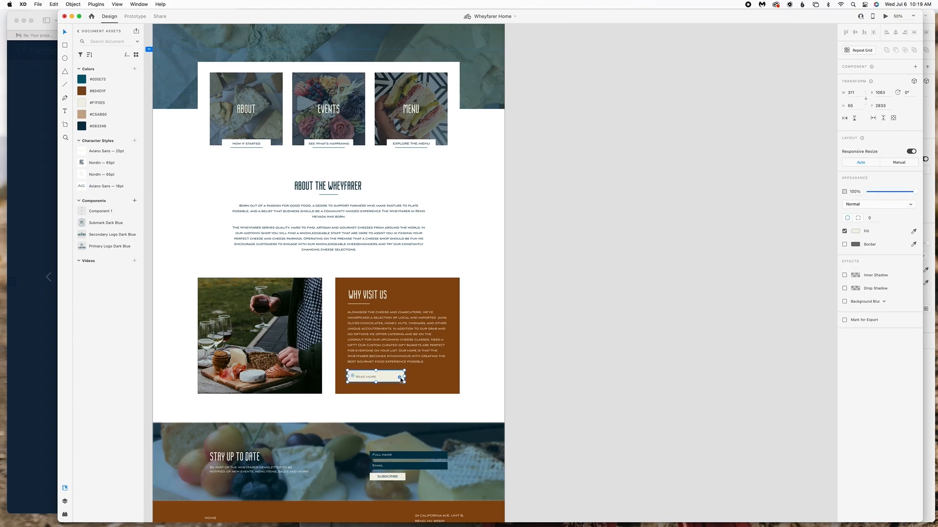
key(Delete)
click(394, 478)
double_click(367, 374)
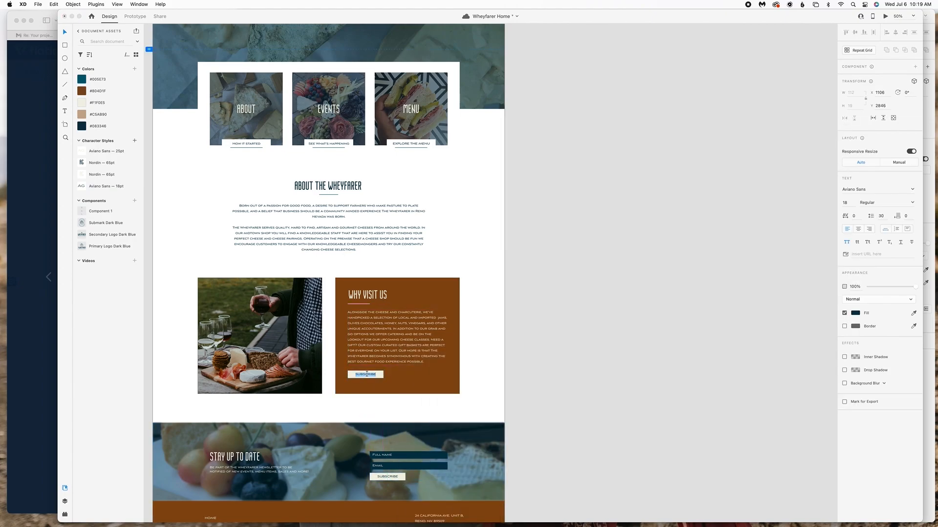
drag(368, 377, 353, 289)
key(Escape)
click(391, 381)
drag(385, 356, 385, 358)
click(582, 352)
- Import the cream submark logo from its Finder folder into the middle of the brown footer
scroll(582, 351, up, 5)
scroll(582, 352, down, 8)
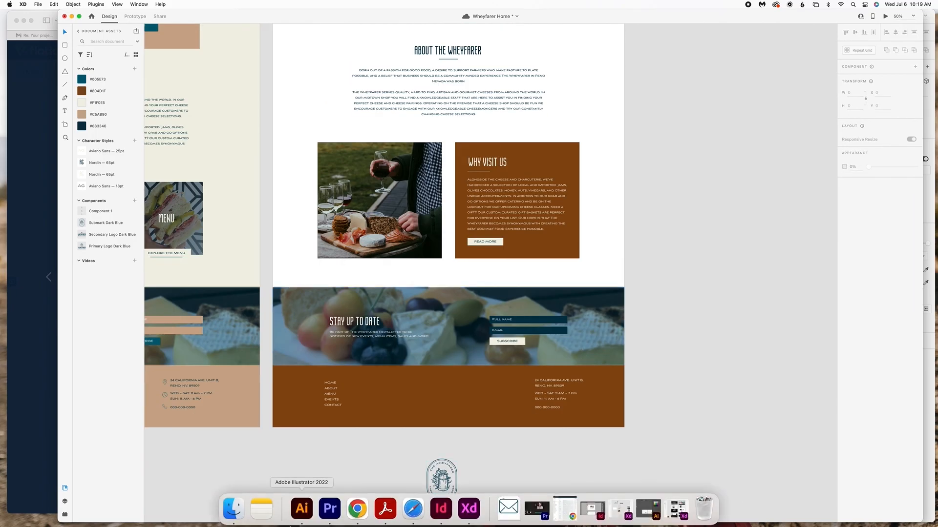
click(235, 509)
double_click(290, 251)
double_click(287, 259)
double_click(277, 273)
drag(275, 332, 452, 394)
- Save the cream submark as a component and delete the dark blue submark below the artboard
click(135, 201)
click(441, 480)
key(Delete)
click(449, 396)
- Reposition the footer's navigation links and contact details so they balance around the cream submark
drag(576, 398, 575, 400)
drag(329, 399, 331, 402)
drag(555, 399, 539, 398)
click(561, 435)
click(542, 398)
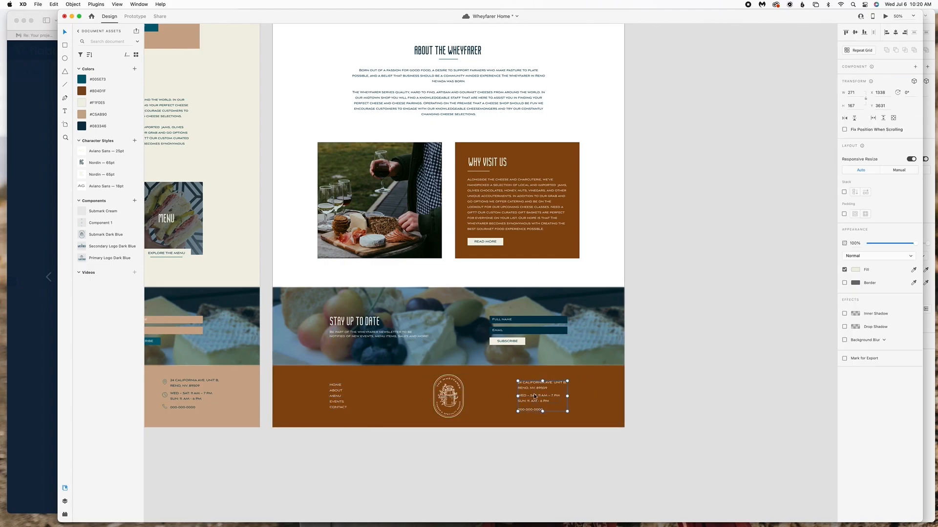
click(557, 444)
- Nudge the About section's content and the photo with its brown box vertically to even out the section spacing
scroll(556, 444, up, 5)
drag(509, 319, 508, 316)
scroll(509, 316, up, 3)
click(503, 305)
shift+click(442, 247)
drag(444, 276, 444, 274)
scroll(371, 254, down, 4)
drag(301, 238, 578, 374)
drag(513, 322, 513, 326)
click(674, 345)
scroll(665, 353, up, 12)
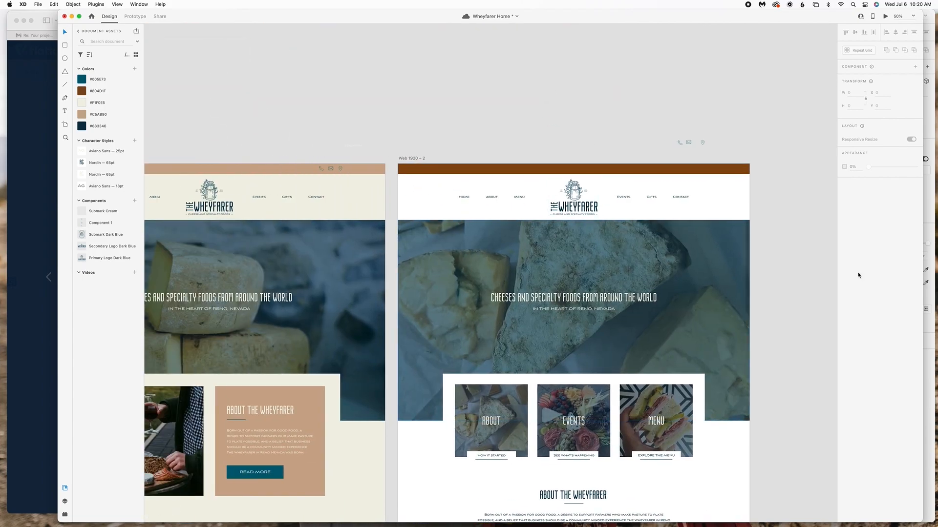
- Fine-tune the opacity of the dark blue overlays on the white artboard's hero photo and About tile
scroll(698, 227, right, 3)
click(652, 239)
drag(900, 200, 894, 201)
double_click(436, 424)
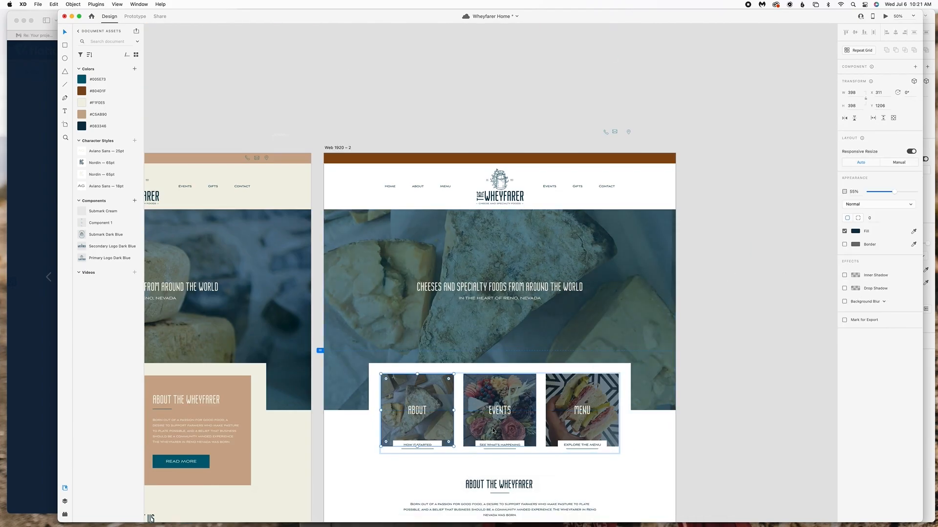
click(751, 346)
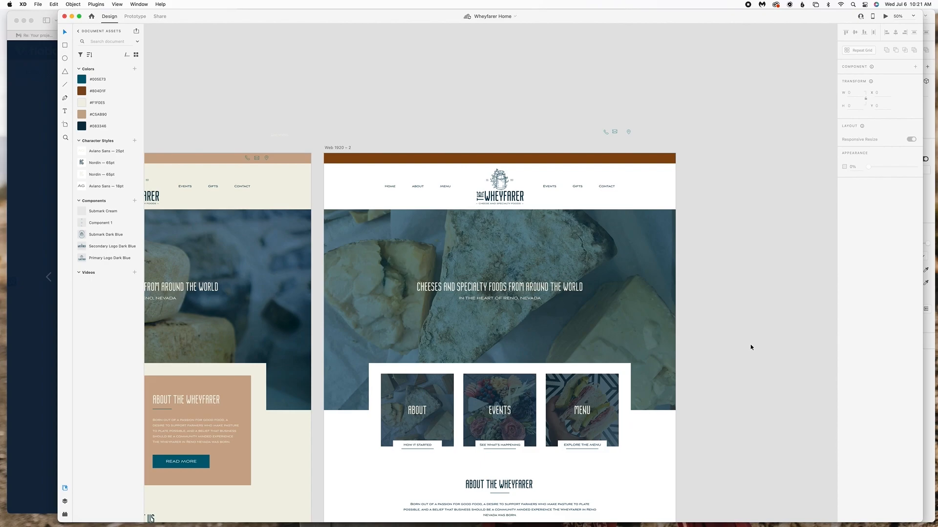
scroll(751, 348, down, 10)
drag(409, 289, 415, 289)
click(724, 355)
scroll(724, 355, down, 3)
scroll(728, 352, up, 15)
scroll(728, 352, left, 2)
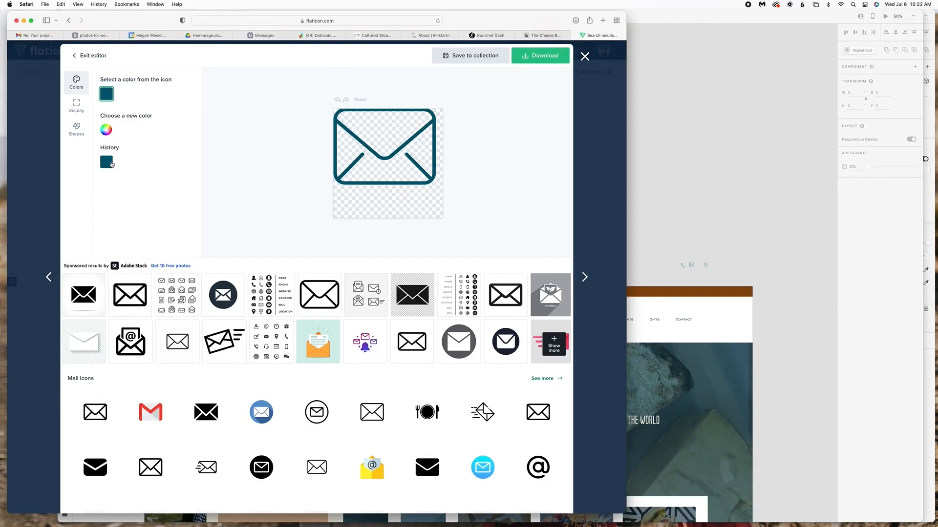
- In Safari, download the envelope icon from Flaticon in white and close its icon editor
click(519, 57)
click(540, 78)
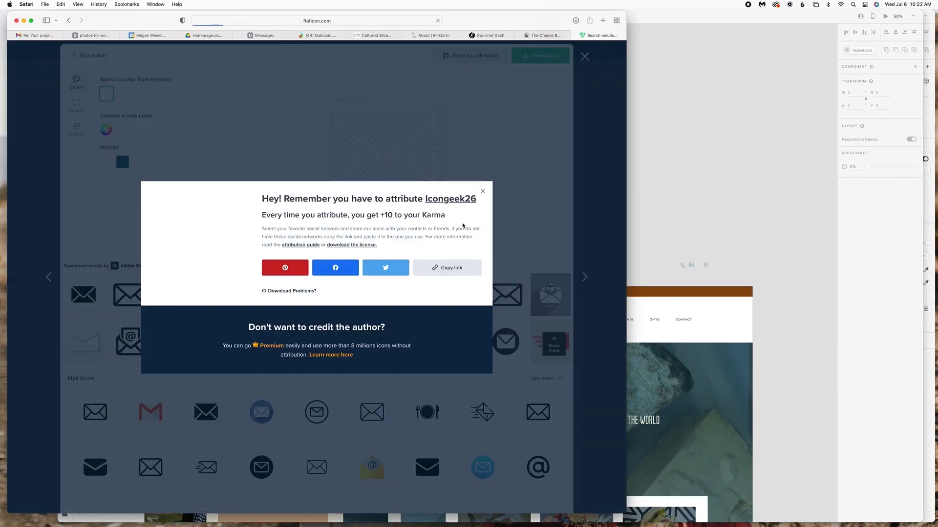
click(482, 191)
click(585, 57)
- Search Flaticon for "phone" and browse the icon results for a thin outlined handset
double_click(230, 75)
text(phone)
key(Return)
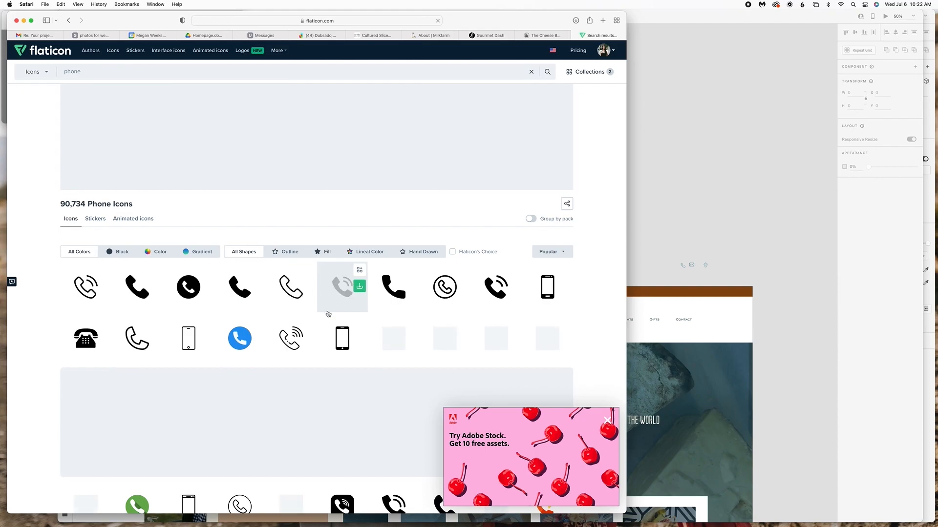
scroll(341, 283, down, 15)
scroll(506, 289, up, 7)
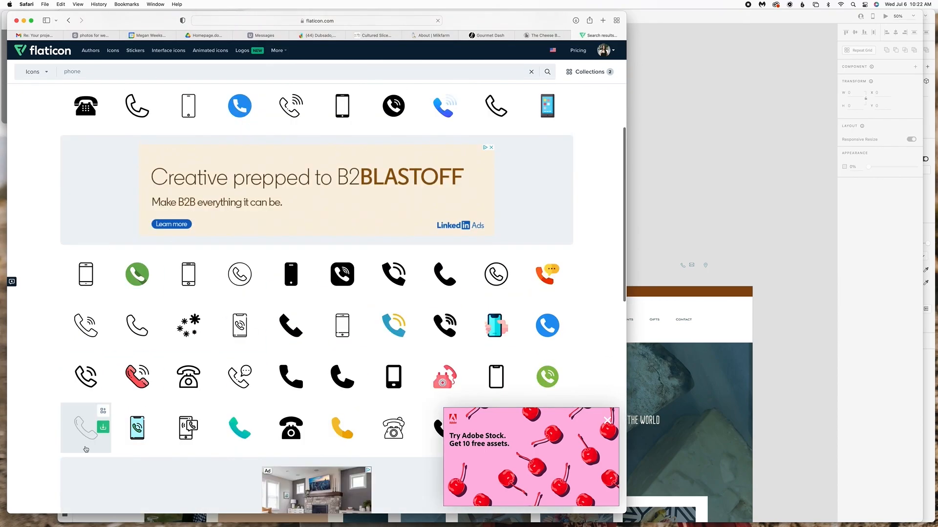
- Open the thin outlined handset icon in the Flaticon editor and recolor it white
click(86, 447)
click(358, 67)
click(106, 130)
drag(112, 151, 95, 142)
- Back in Adobe XD, copy the contact icon group from the cream artboard's tan bar into the white artboard's brown bar
click(793, 128)
scroll(781, 134, left, 1)
click(341, 299)
drag(344, 291, 718, 291)
- Try the Overlay blend mode and a different border color on the copied contact icons in the brown bar
click(879, 235)
click(850, 281)
scroll(729, 291, up, 5)
click(881, 260)
click(854, 238)
click(852, 255)
click(864, 301)
click(855, 270)
click(855, 269)
click(855, 270)
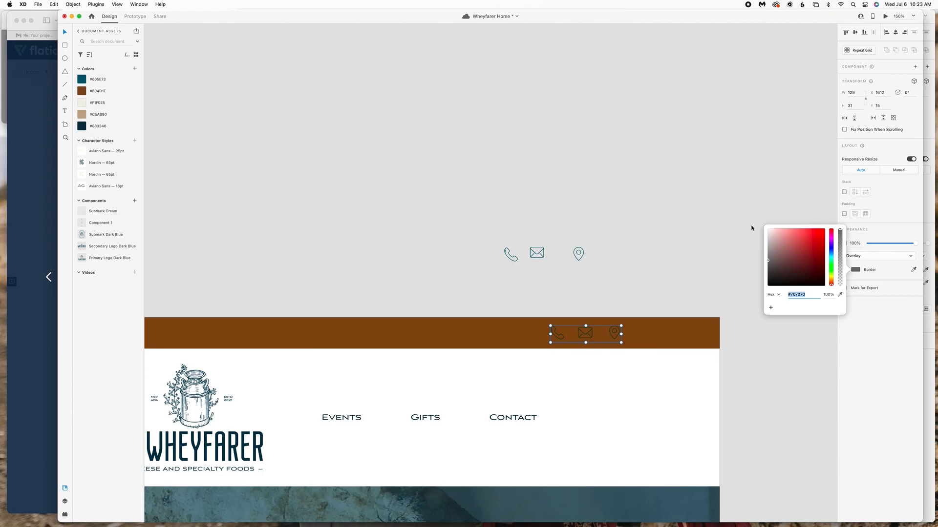
- Try further blend modes on the contact icon group to lighten it against the brown bar
click(870, 256)
click(870, 272)
click(870, 257)
click(869, 249)
click(869, 255)
click(869, 293)
click(859, 255)
click(862, 279)
click(865, 251)
click(867, 253)
click(872, 128)
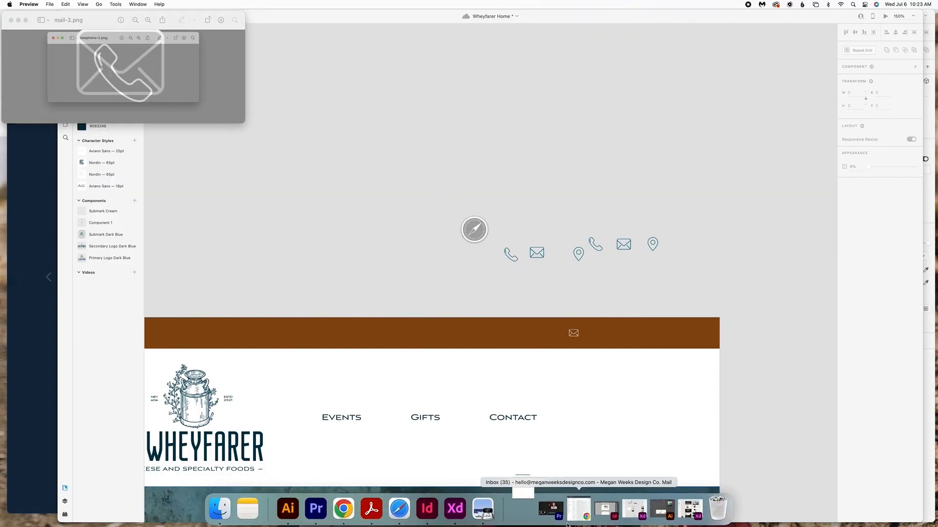
- Place the white phone icon beside the white envelope in the brown bar
drag(618, 267, 599, 326)
click(630, 295)
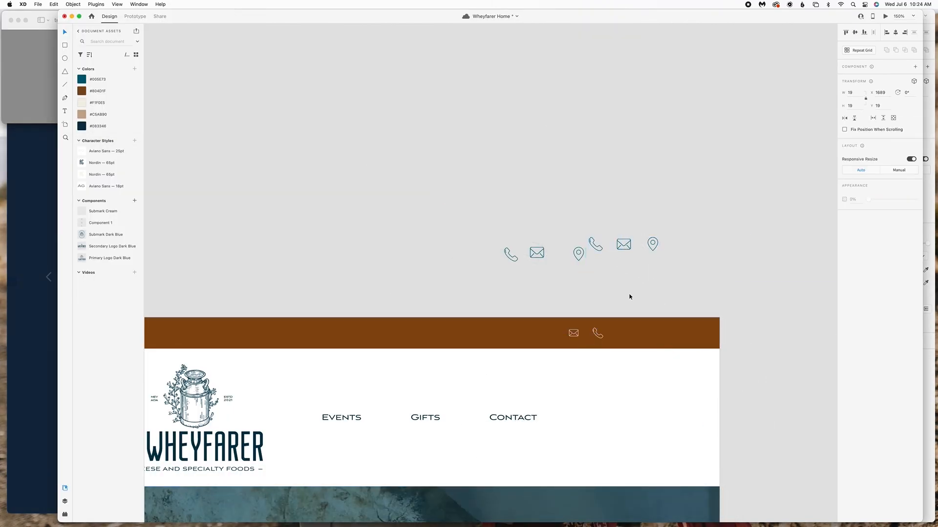
- Switch to Safari and download a thin outlined location pin icon from Flaticon
key(super+Tab)
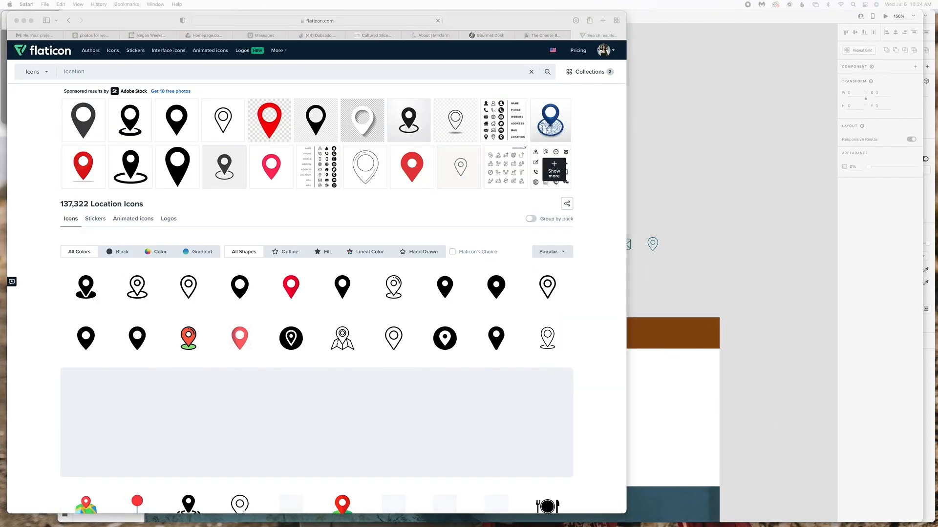
scroll(468, 419, down, 4)
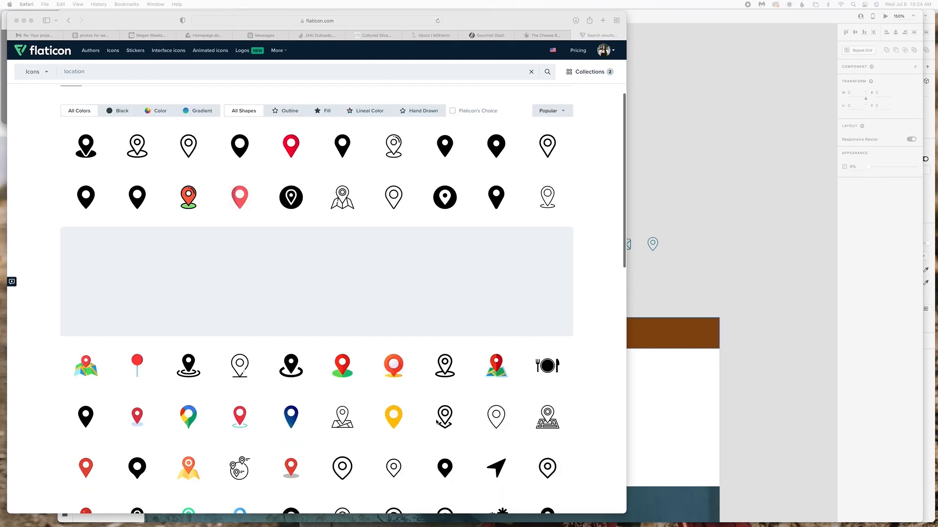
click(395, 398)
click(394, 398)
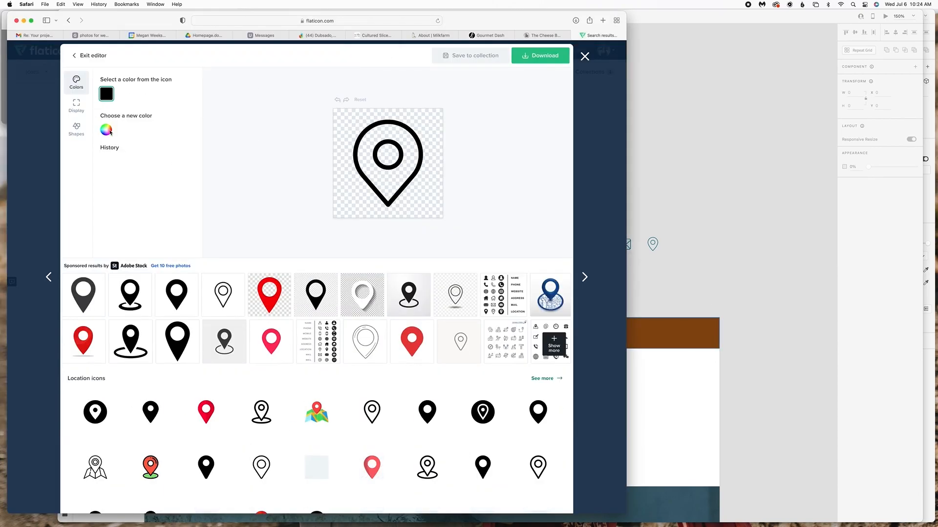
click(539, 55)
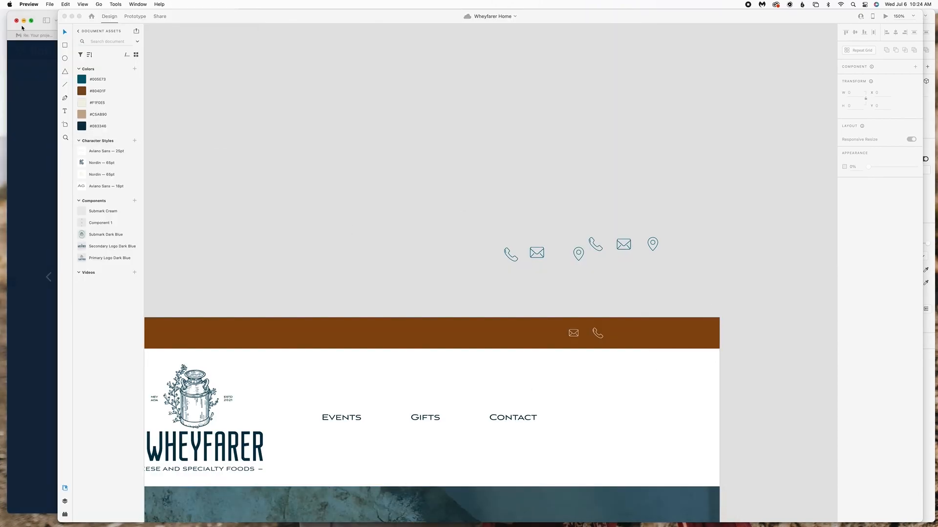
- Paste the white location pin into Adobe XD, shrink it and place it by the phone icon in the brown bar
key(super+v)
drag(701, 399, 804, 297)
drag(730, 274, 600, 333)
- Return to Flaticon in Safari and download a different outlined location pin icon in white
click(43, 347)
scroll(274, 313, down, 3)
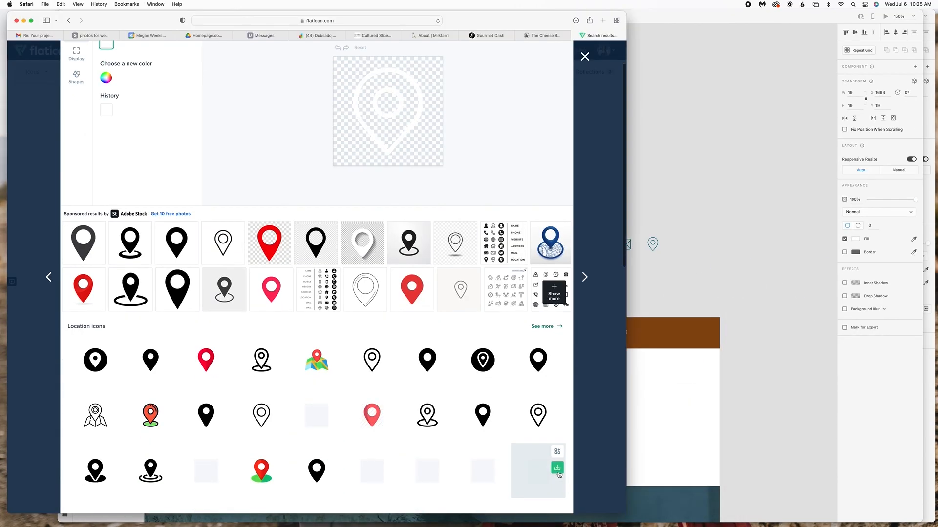
click(264, 452)
click(373, 54)
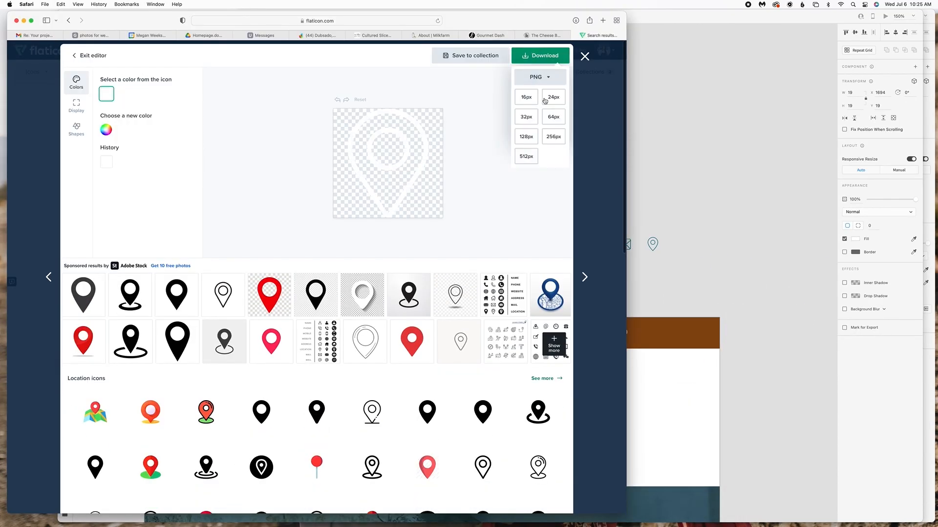
click(540, 55)
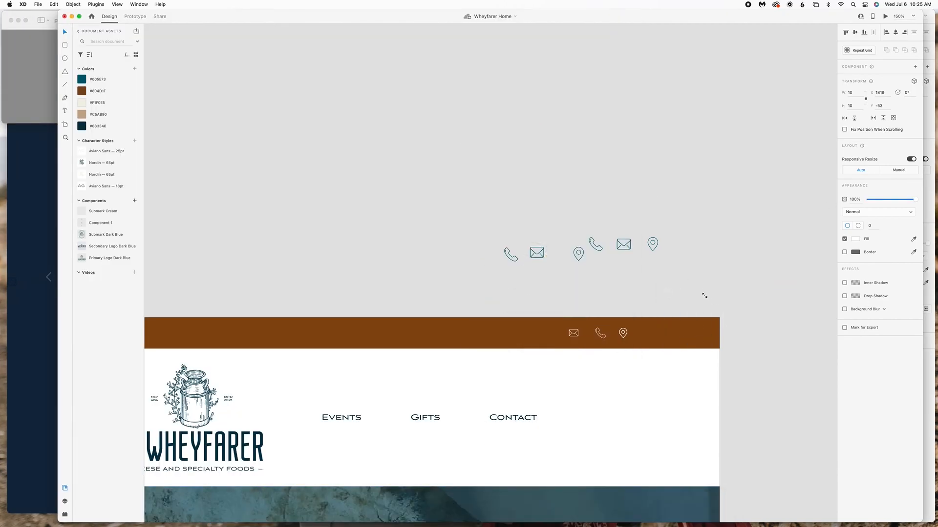
- Replace the earlier pin in the brown bar with the new white one and nudge the icons into an even row
drag(666, 291, 598, 343)
click(623, 333)
key(Delete)
click(752, 312)
scroll(752, 312, left, 2)
key(shift+Left)
click(642, 308)
key(super+minus)
key(super+minus)
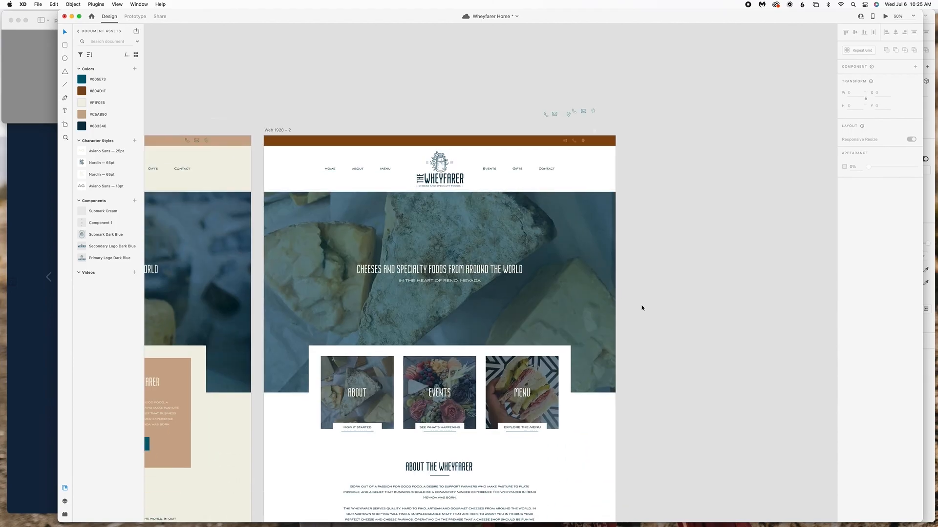
- Create a share link for Wheyfarer Home with the Design Review view setting, accessible to anyone with the link
scroll(722, 233, down, 10)
scroll(722, 232, up, 10)
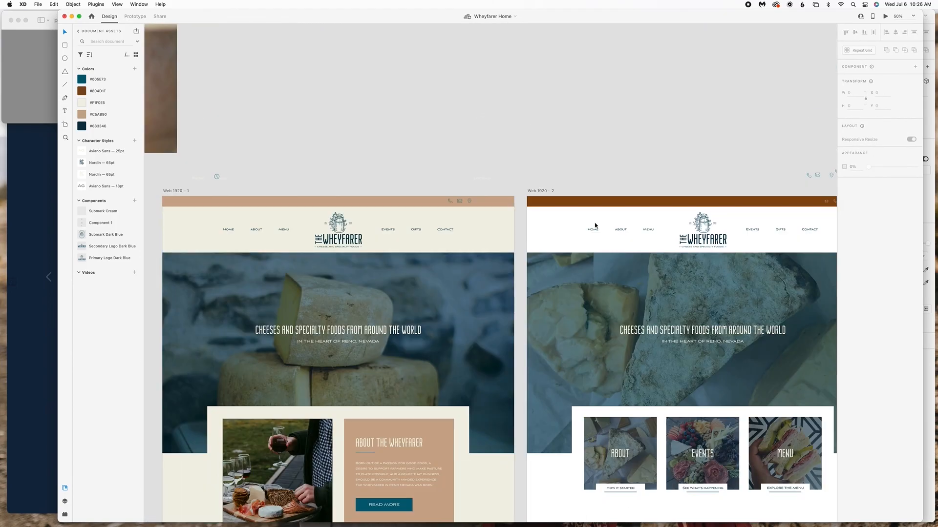
click(160, 16)
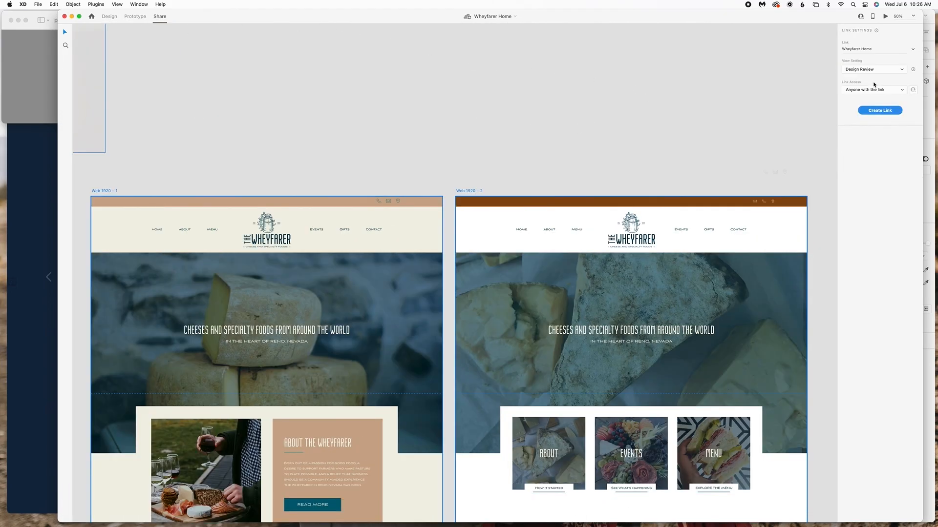
click(877, 71)
click(880, 76)
click(896, 90)
click(880, 110)
scroll(753, 151, down, 10)
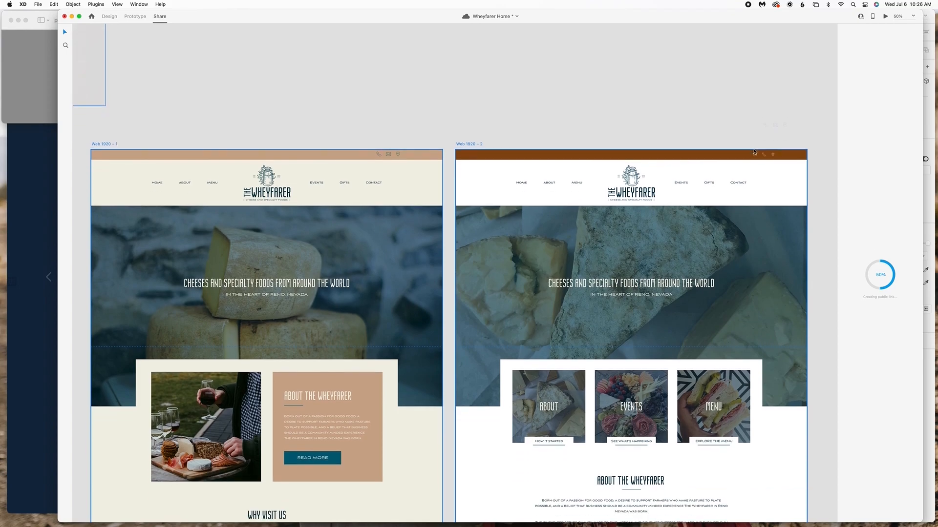
scroll(754, 151, up, 5)
scroll(754, 151, up, 5)
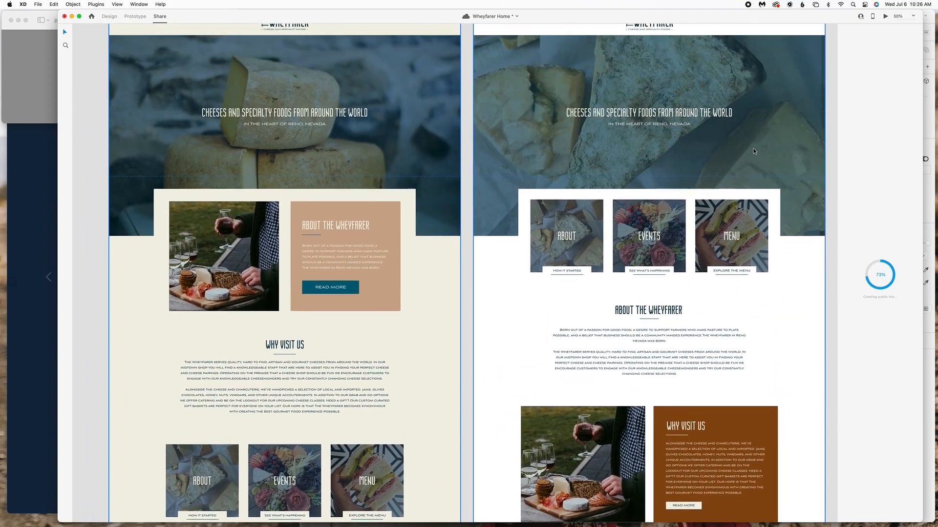
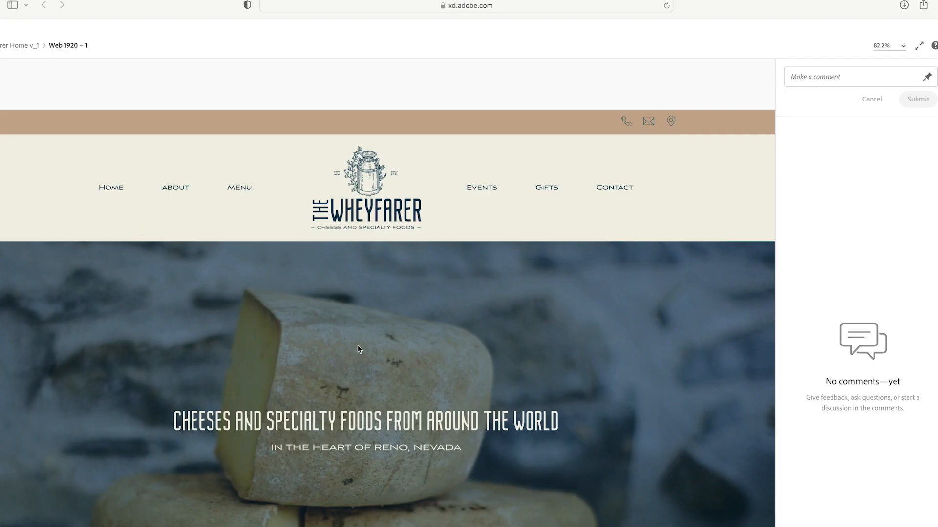
- Look over the Web 1920 – 1 homepage design in the shared review page in the browser
scroll(369, 351, down, 10)
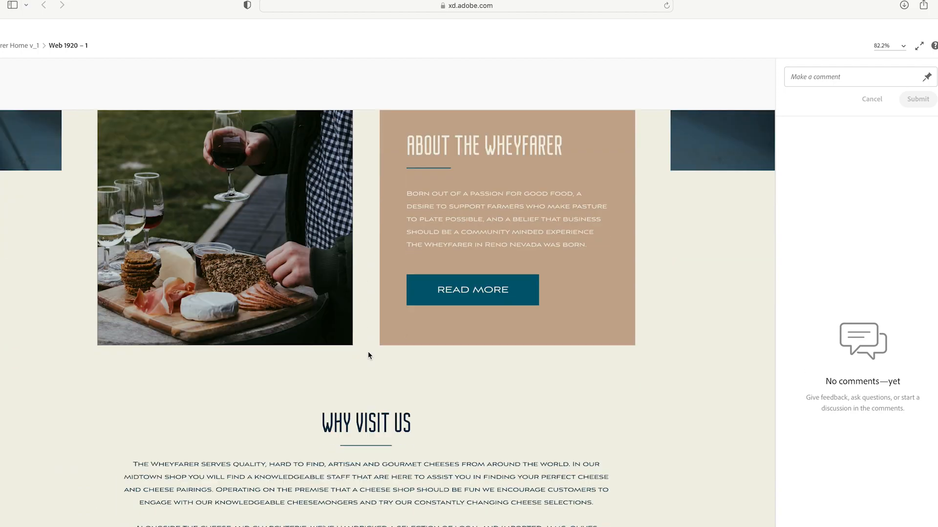
scroll(368, 351, up, 8)
scroll(710, 240, up, 4)
- Start a pinned comment on the hero headline of the Web 1920 – 1 design and cancel it
click(937, 73)
click(937, 73)
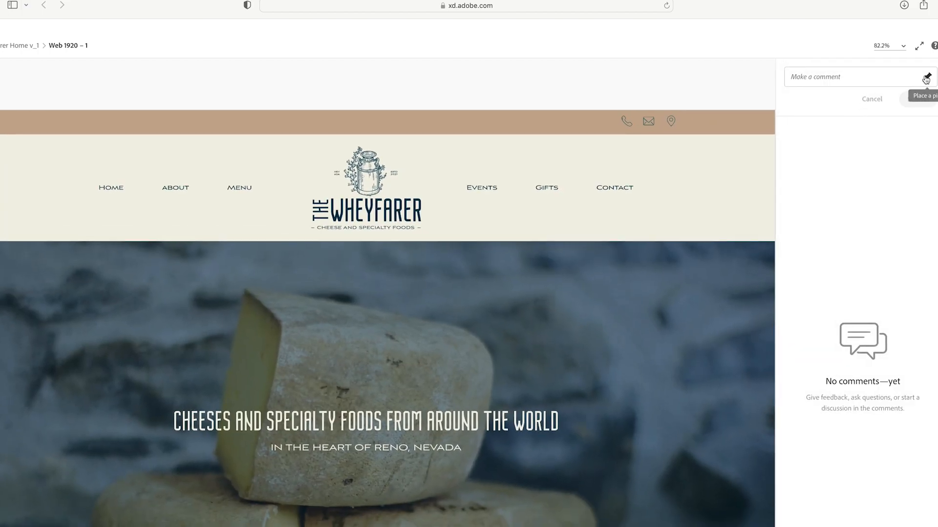
click(927, 78)
click(507, 381)
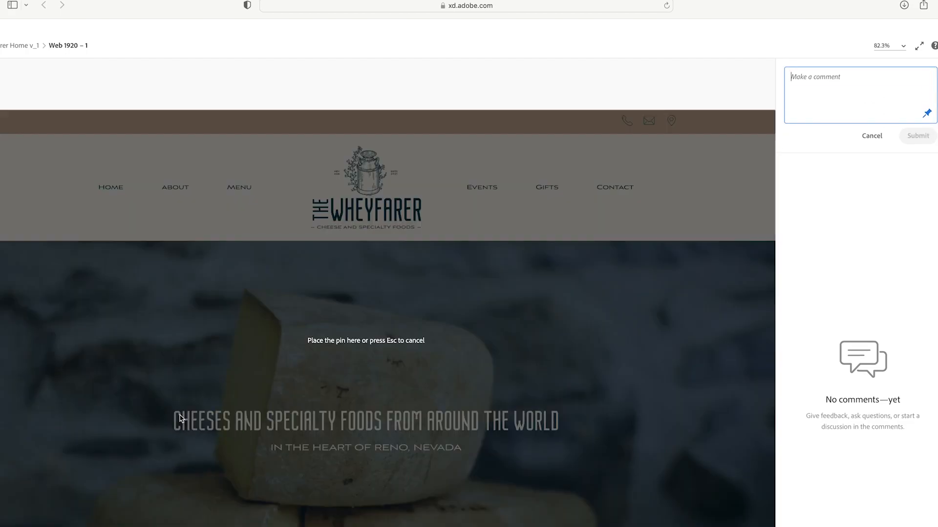
right_click(180, 415)
click(176, 419)
click(868, 136)
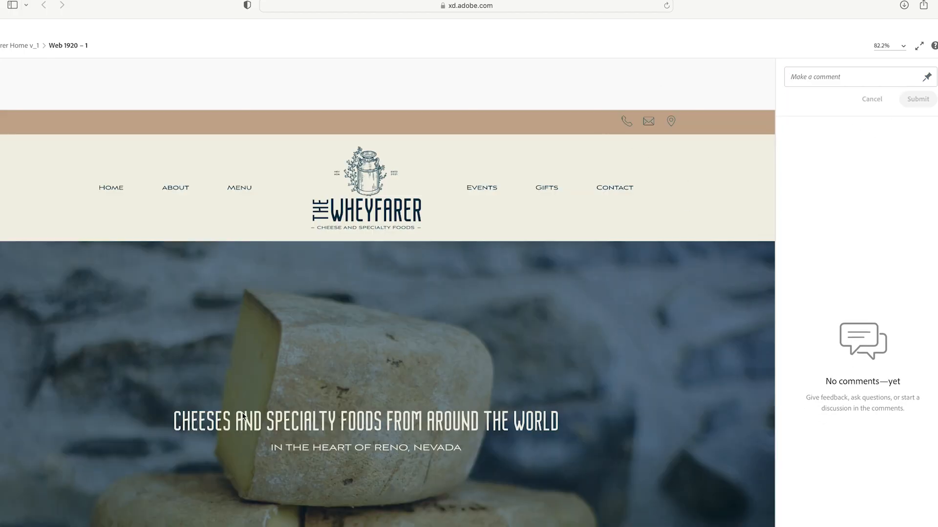
- Review and compare the sections of the Web 1920 – 1 and Web 1920 – 2 designs in the shared link
scroll(370, 450, down, 20)
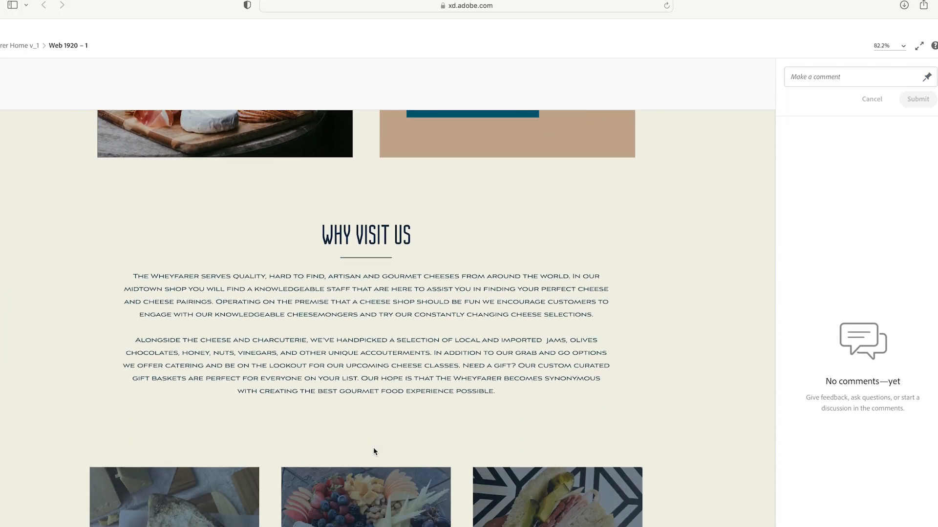
scroll(390, 454, up, 20)
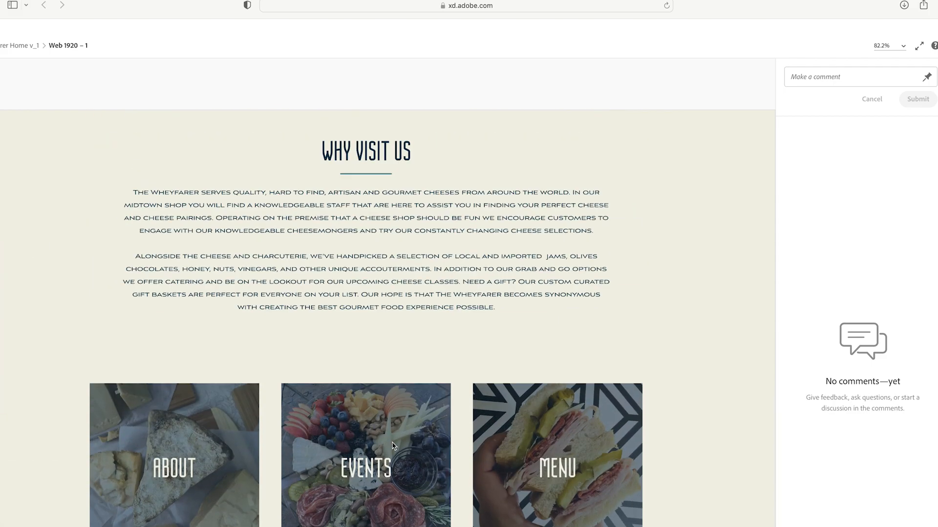
key(Right)
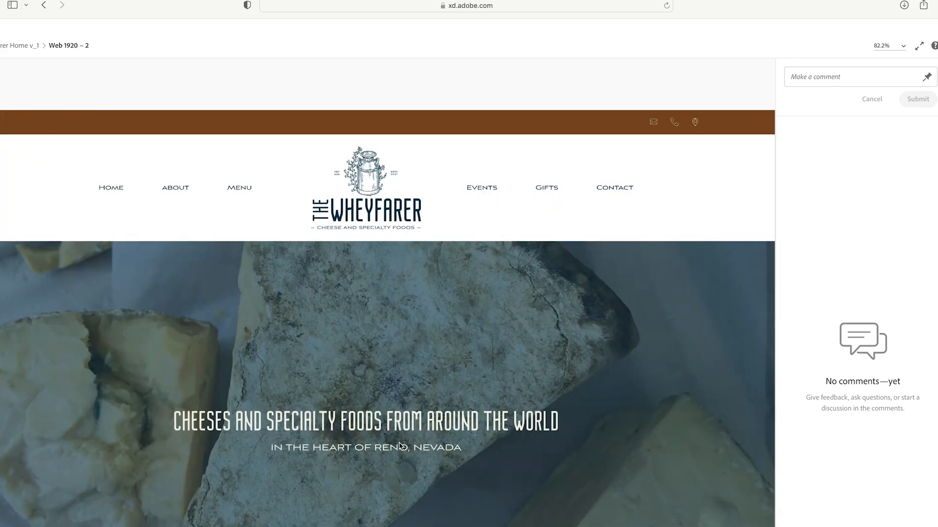
scroll(400, 446, down, 10)
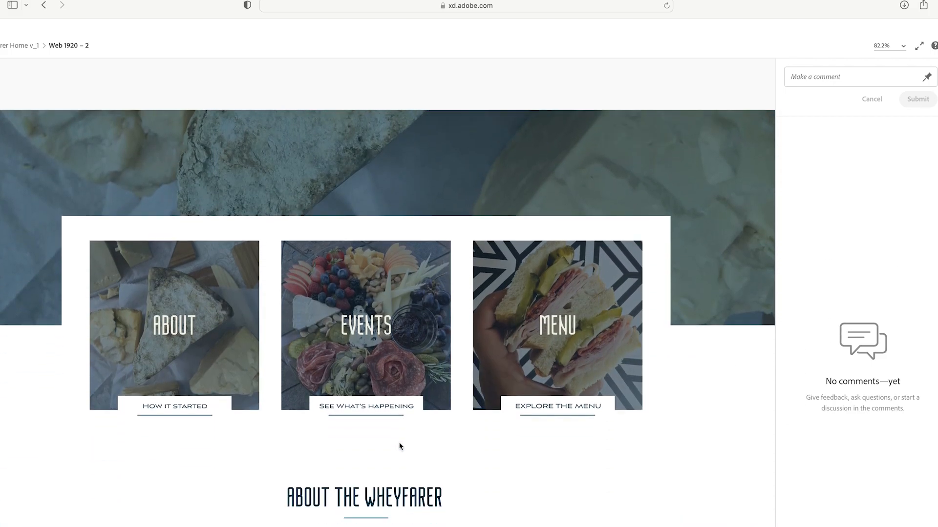
scroll(524, 457, down, 15)
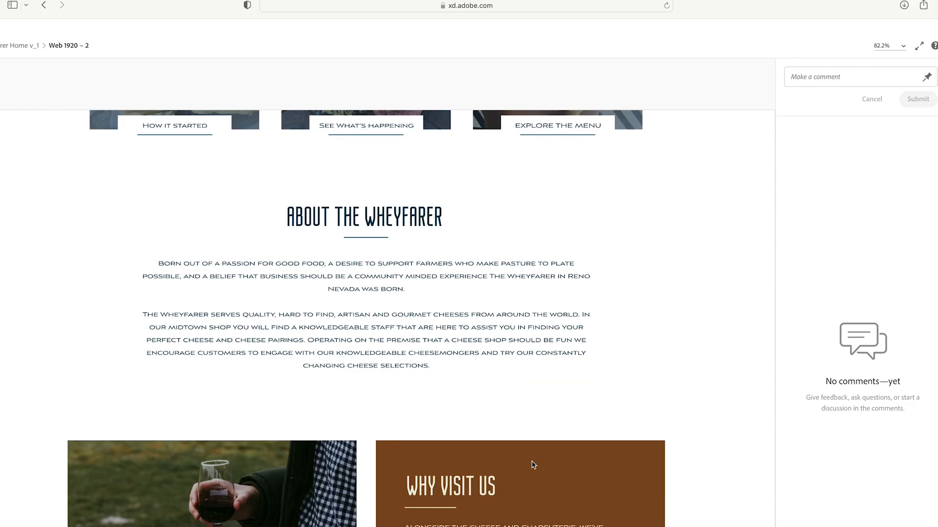
scroll(536, 469, up, 6)
scroll(538, 465, up, 15)
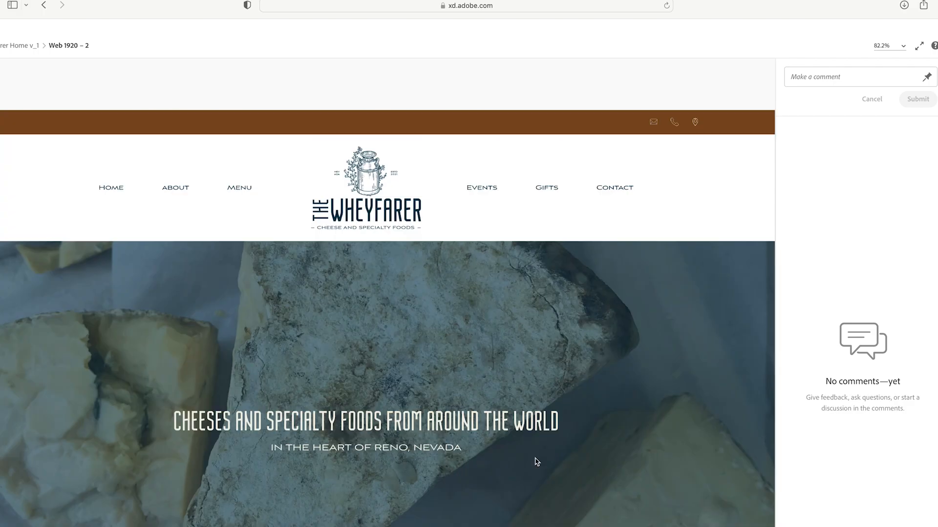
scroll(537, 462, down, 20)
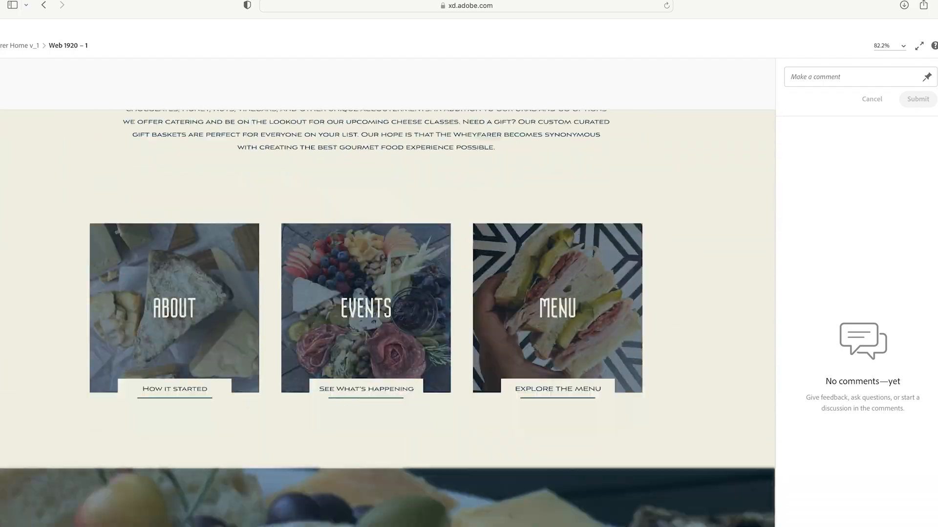
scroll(387, 319, up, 20)
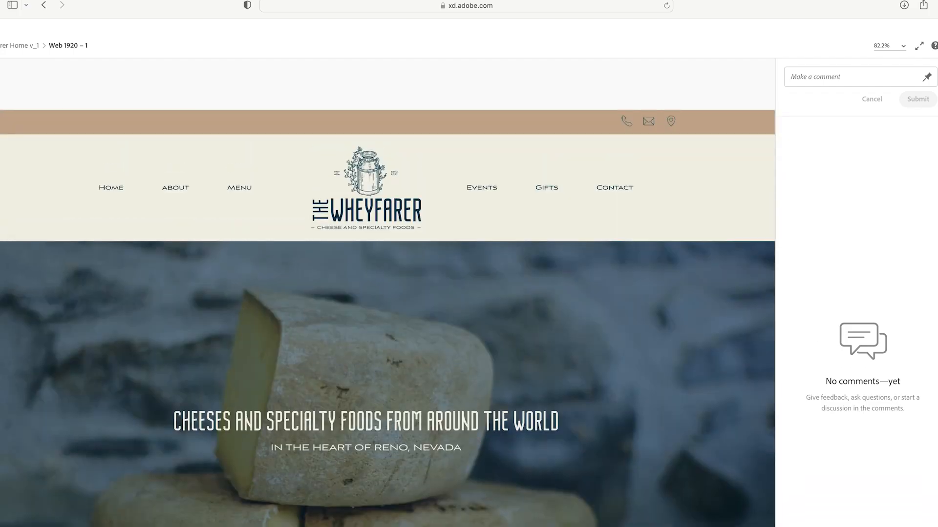
scroll(535, 463, down, 20)
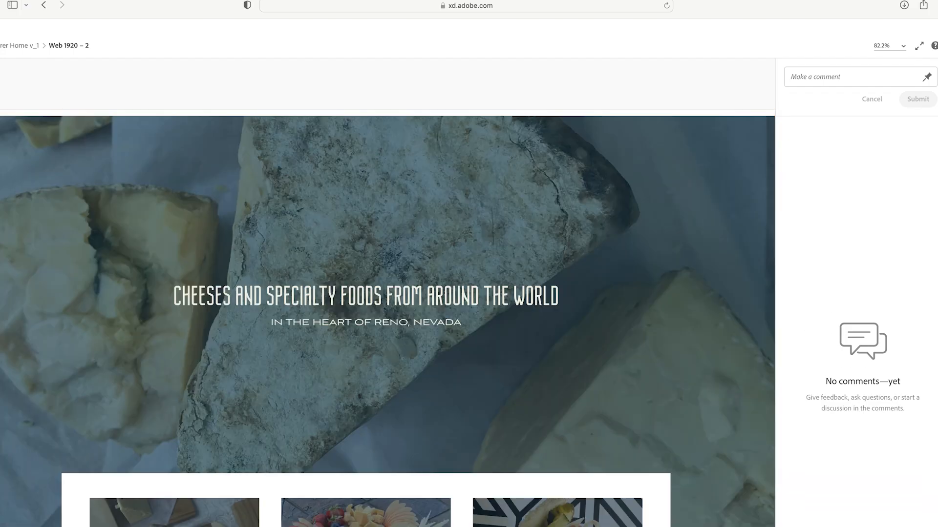